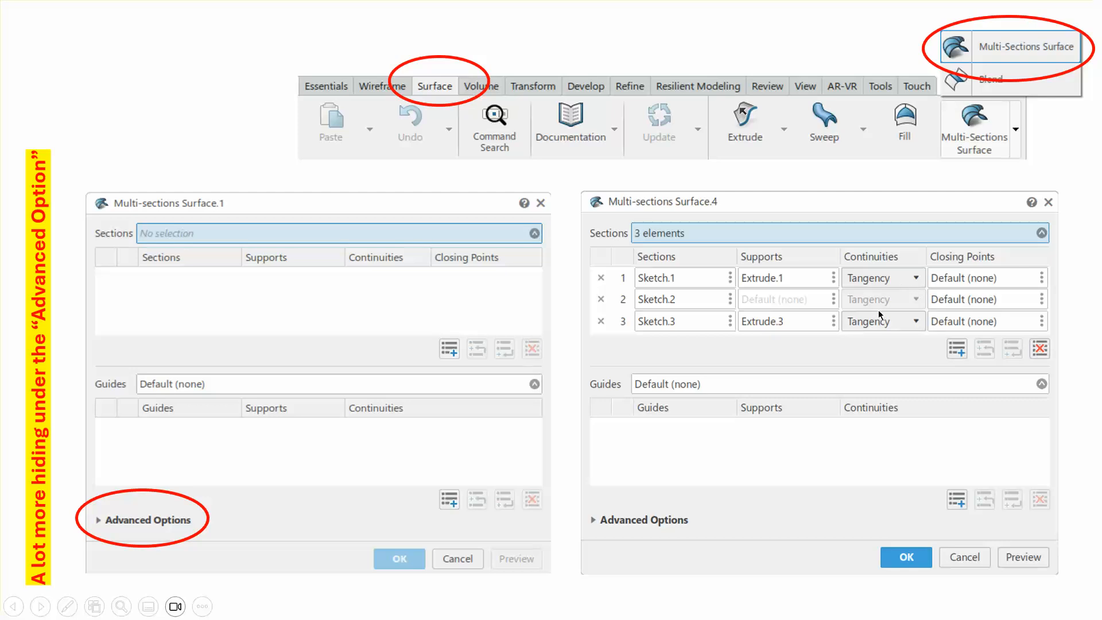
pyautogui.click(232, 129)
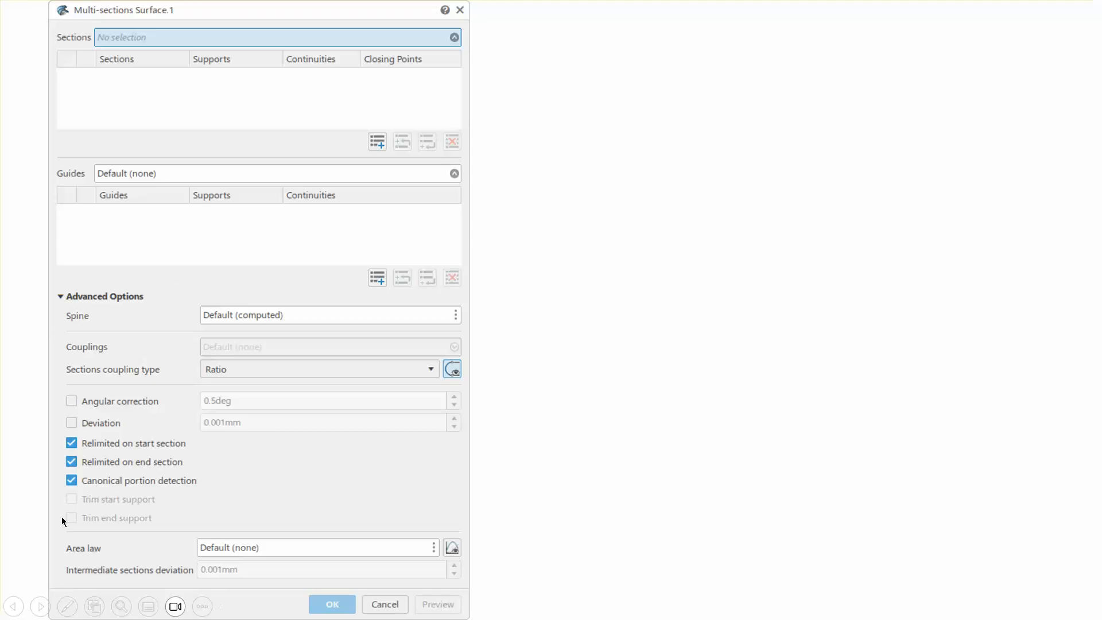
pyautogui.click(525, 214)
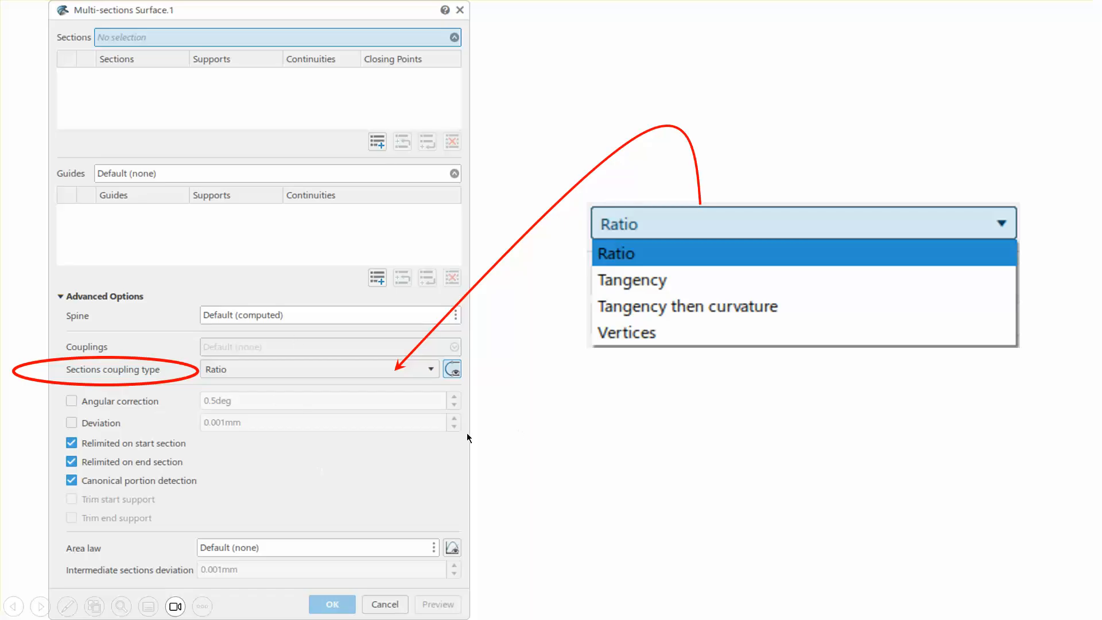
pyautogui.click(643, 455)
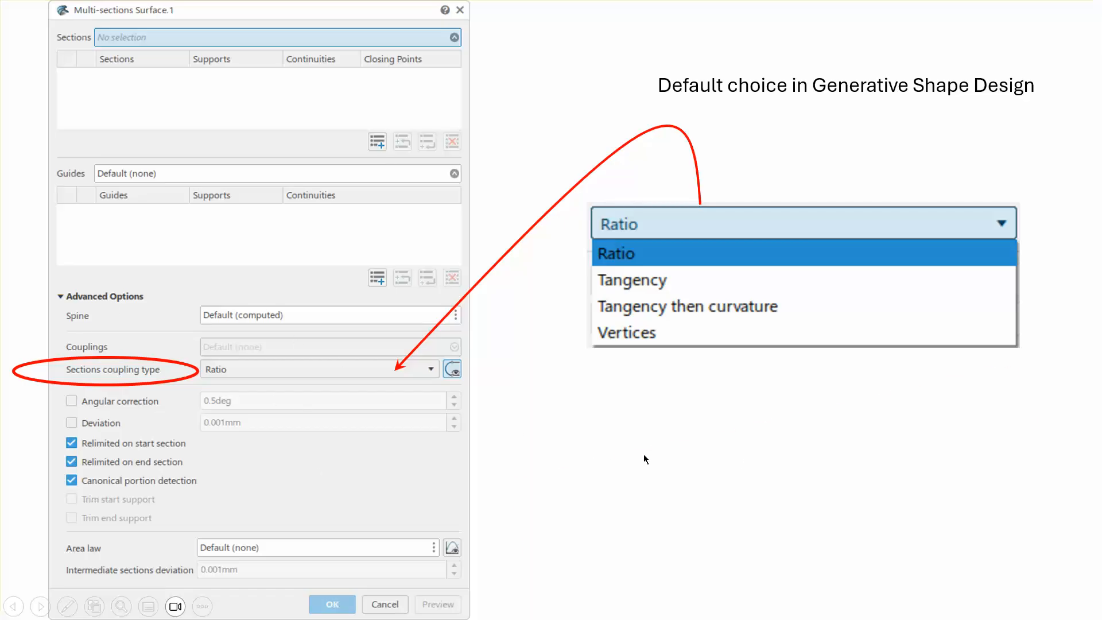
pyautogui.click(643, 455)
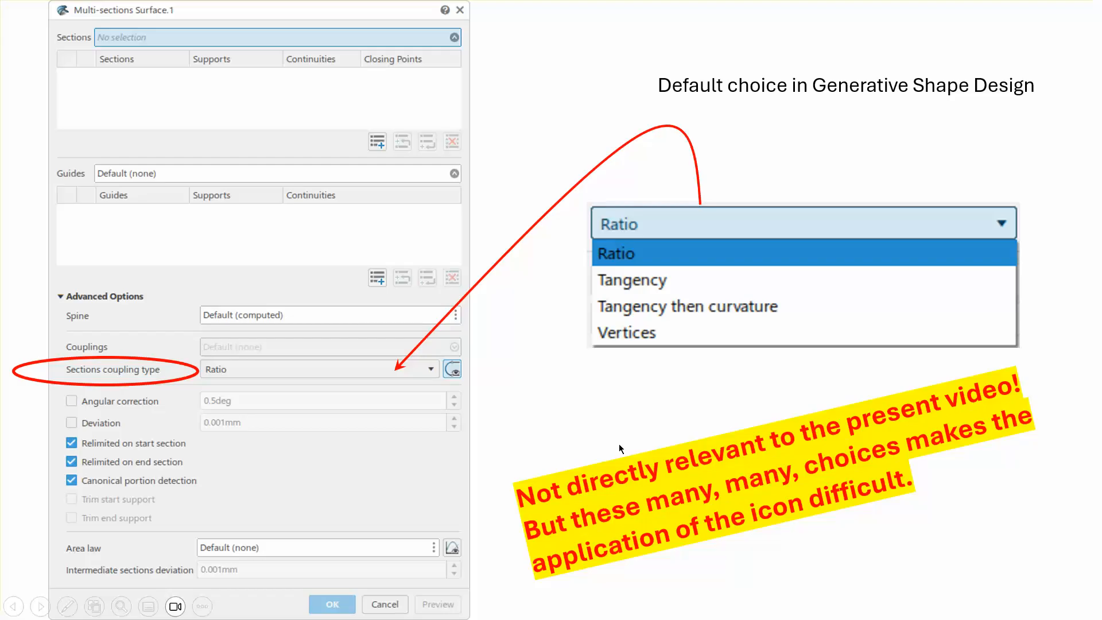
pyautogui.click(805, 562)
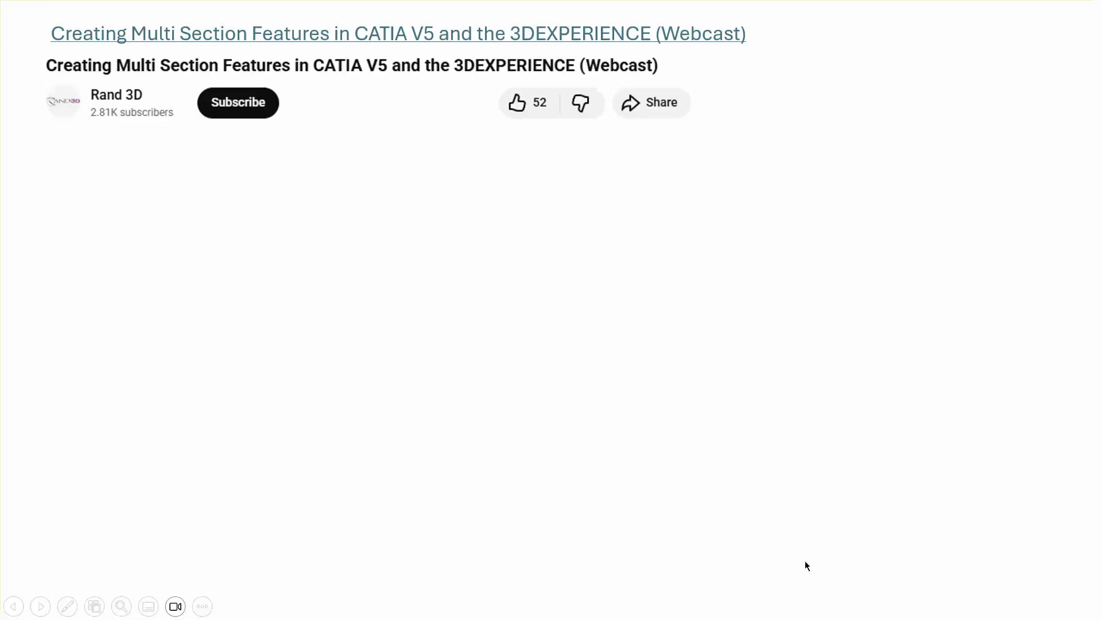
pyautogui.click(632, 365)
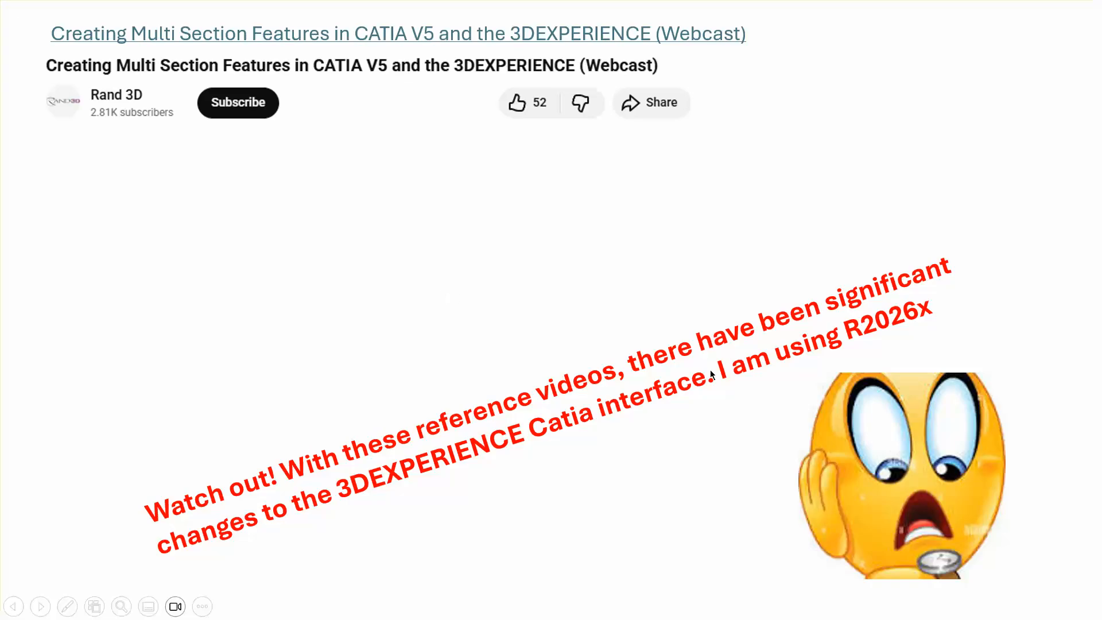
pyautogui.click(693, 472)
pyautogui.click(692, 473)
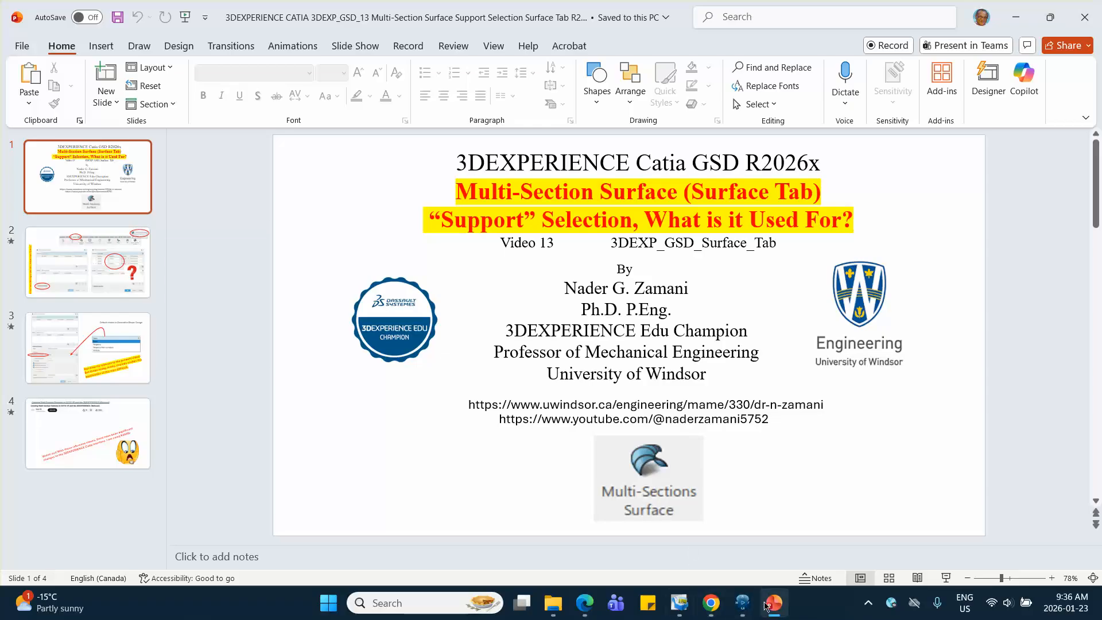
# - Switch to 3DEXPERIENCE CATIA and open a new sketch on the yz plane
pyautogui.click(742, 603)
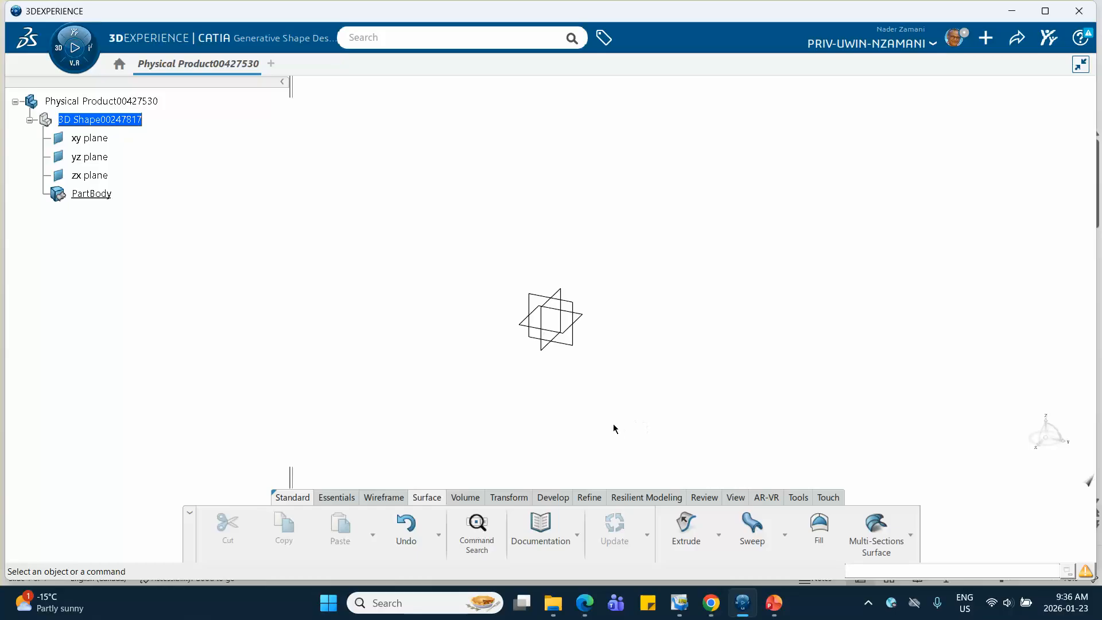
pyautogui.moveTo(614, 428); pyautogui.dragTo(600, 349, button='middle')
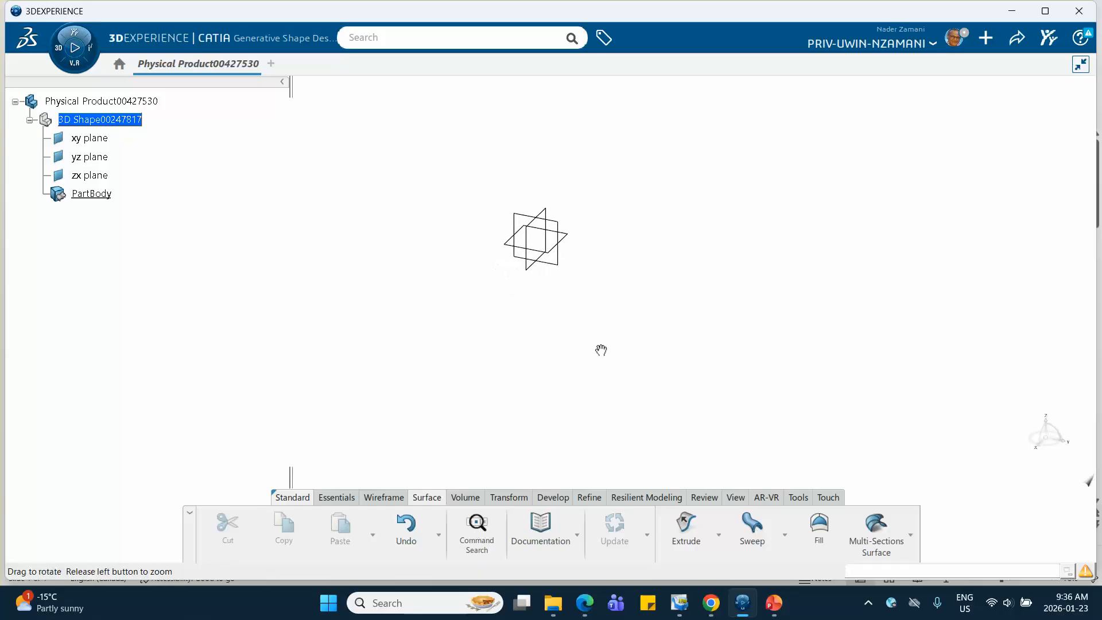
pyautogui.click(567, 231)
pyautogui.click(655, 175)
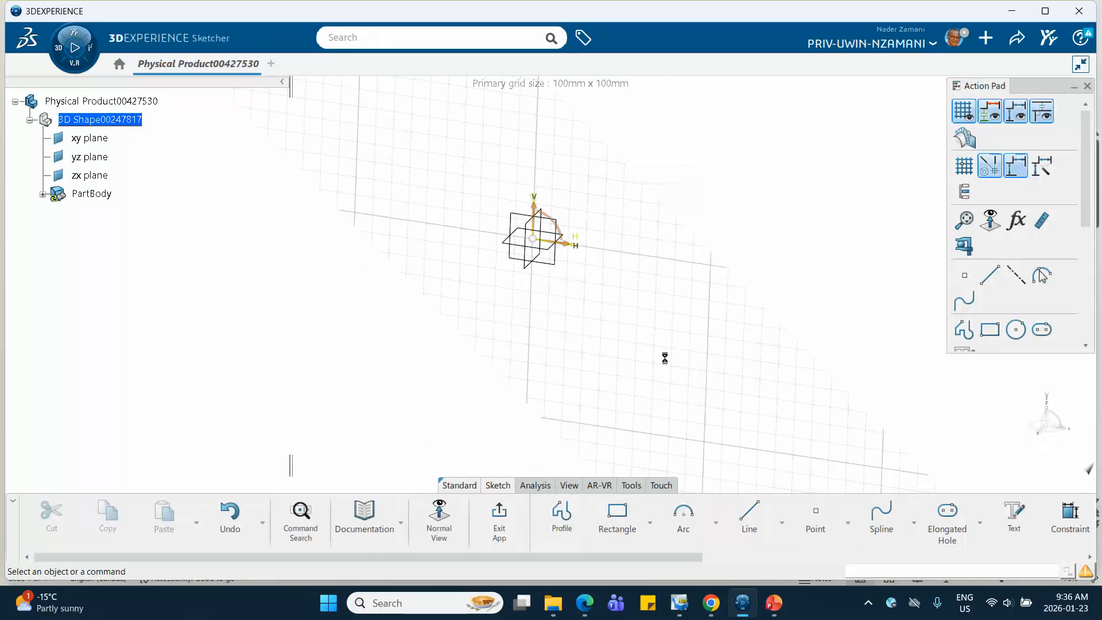
# - Sketch an open five-point spline arching about 56 mm above the origin, with both ends on the horizontal axis, and exit the sketch
pyautogui.click(880, 517)
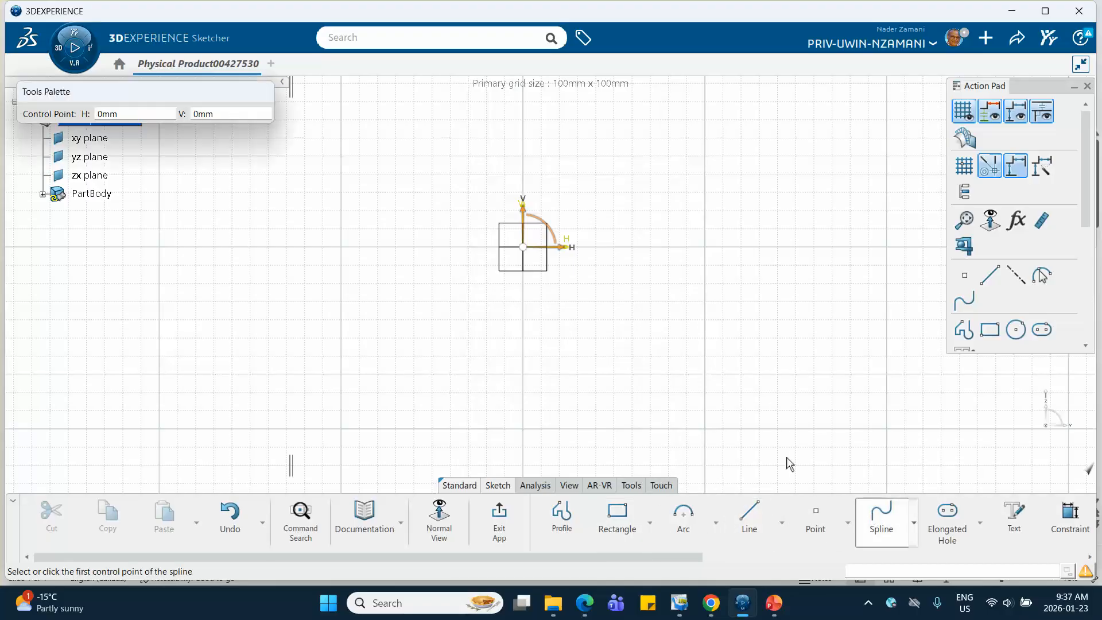
pyautogui.click(364, 247)
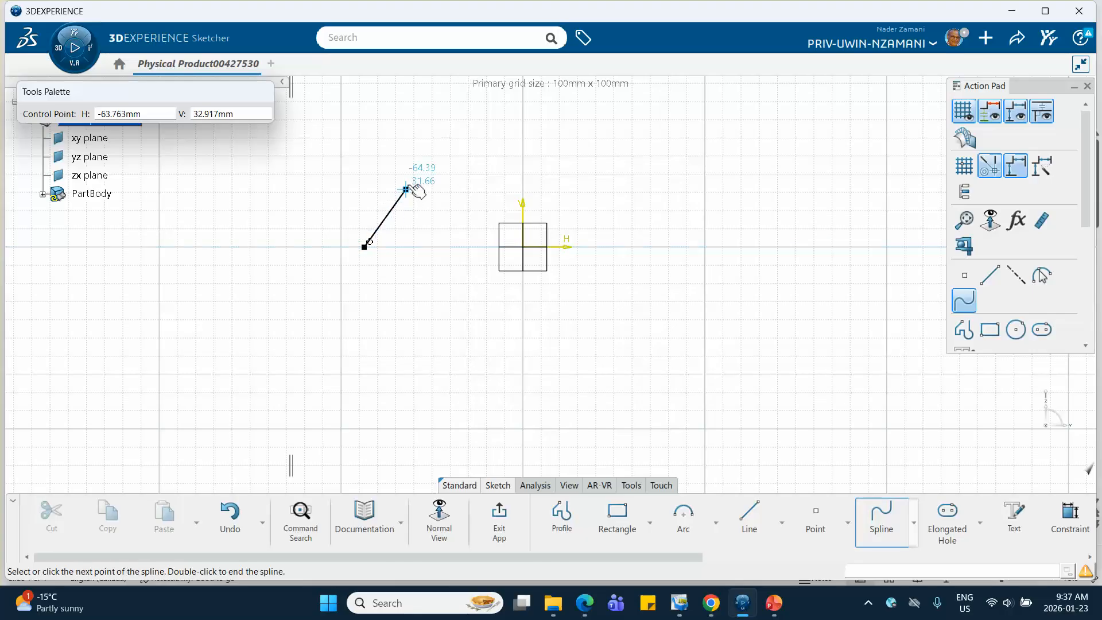
pyautogui.click(408, 182)
pyautogui.click(530, 165)
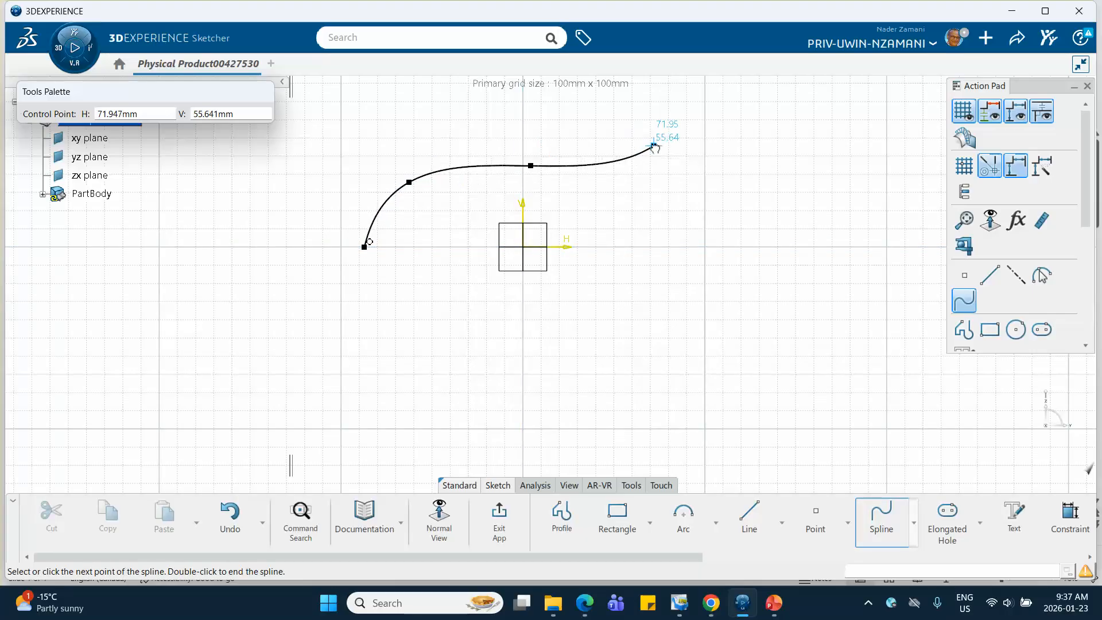
pyautogui.click(654, 146)
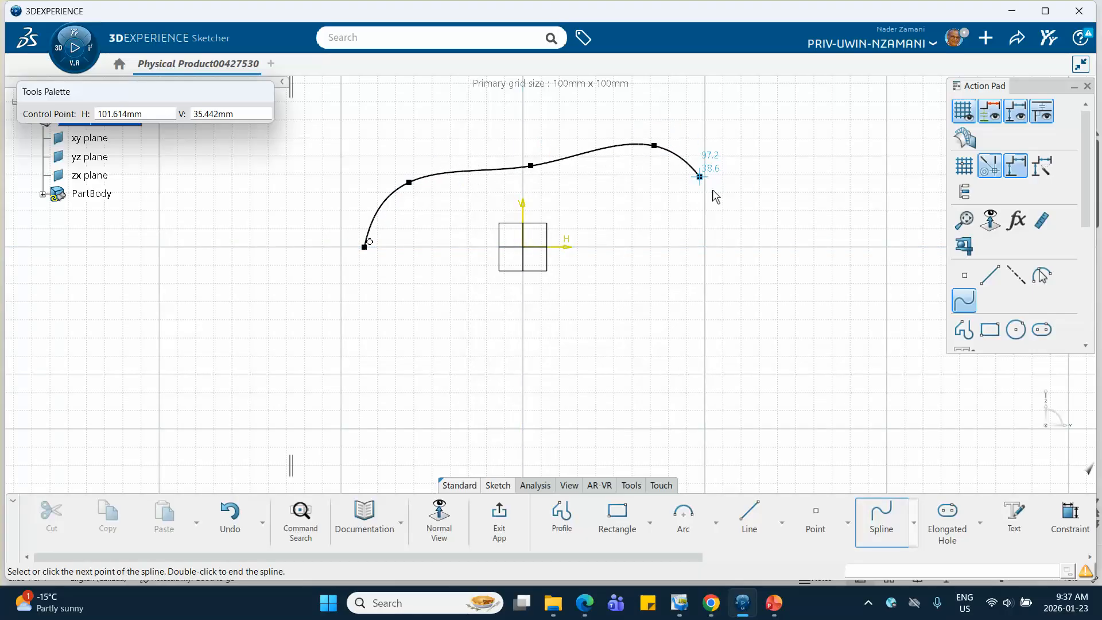
pyautogui.doubleClick(742, 247)
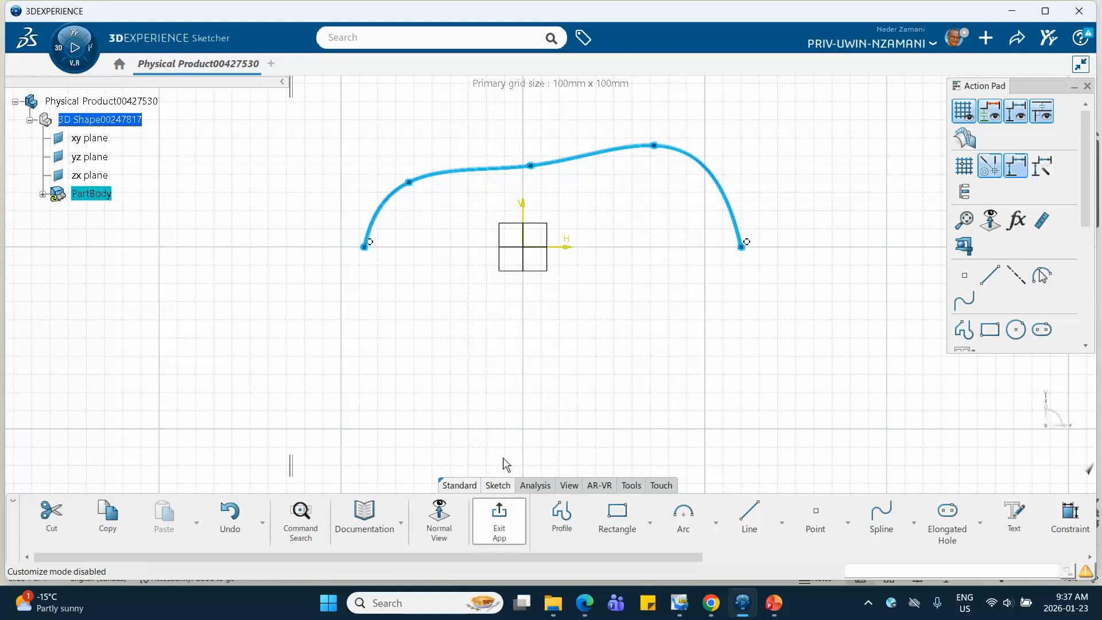
pyautogui.click(507, 360)
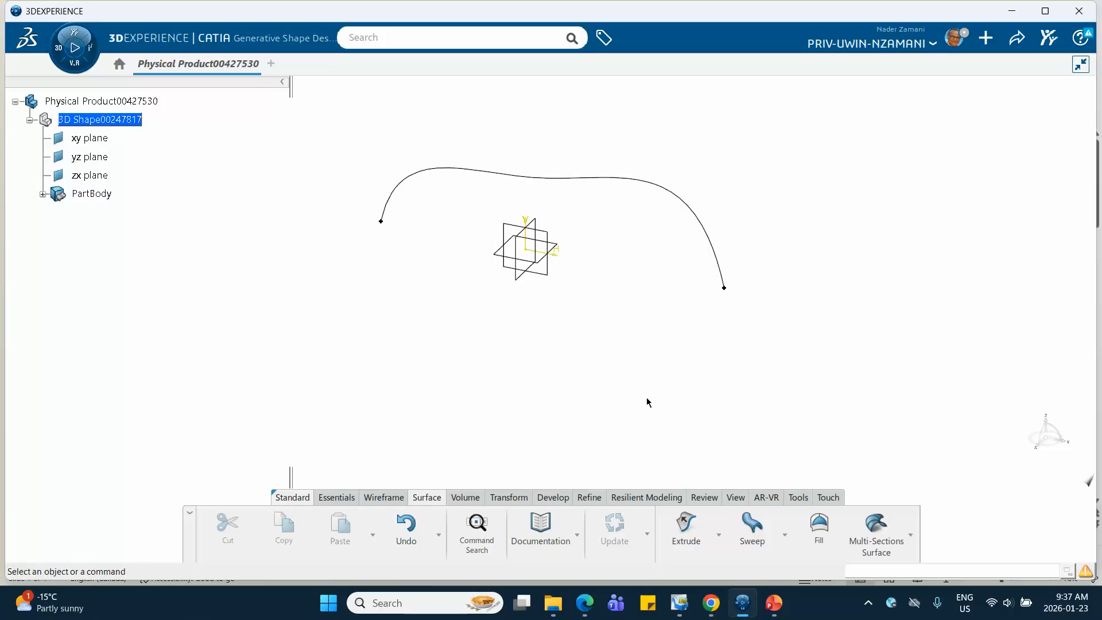
# - Create a plane offset 60 mm from the yz plane
pyautogui.click(552, 275)
pyautogui.click(671, 221)
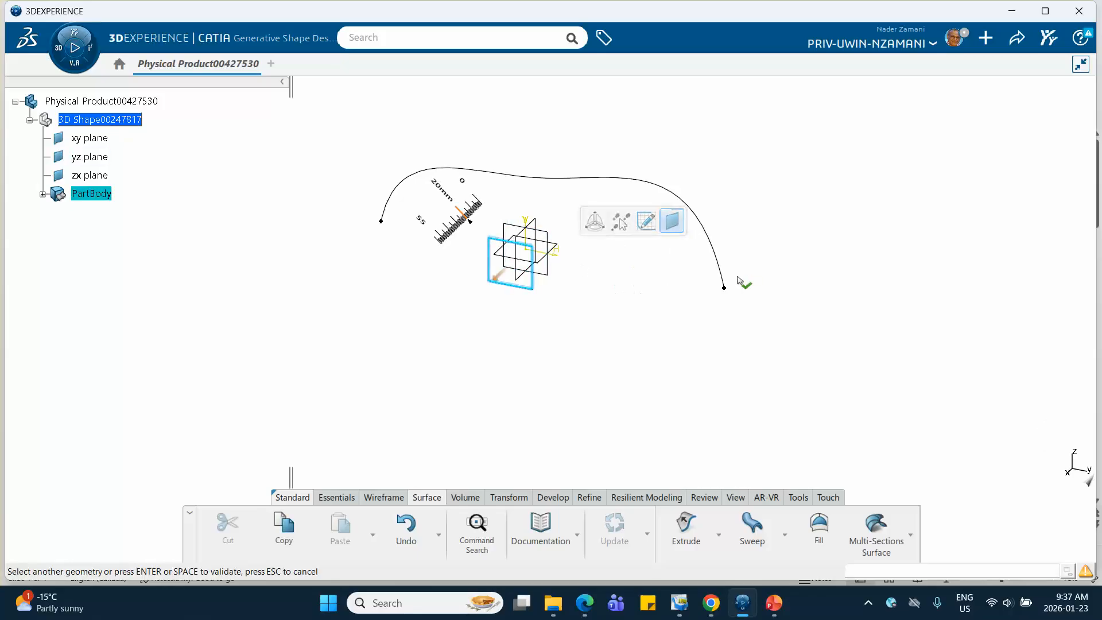
pyautogui.click(454, 192)
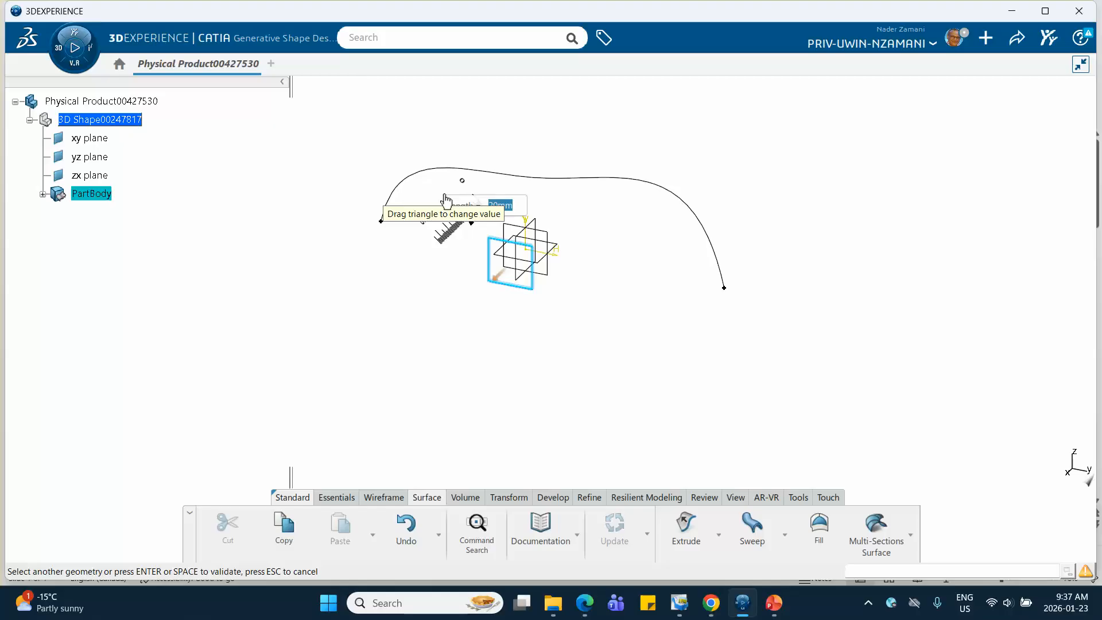
pyautogui.write('60')
pyautogui.press('Return')
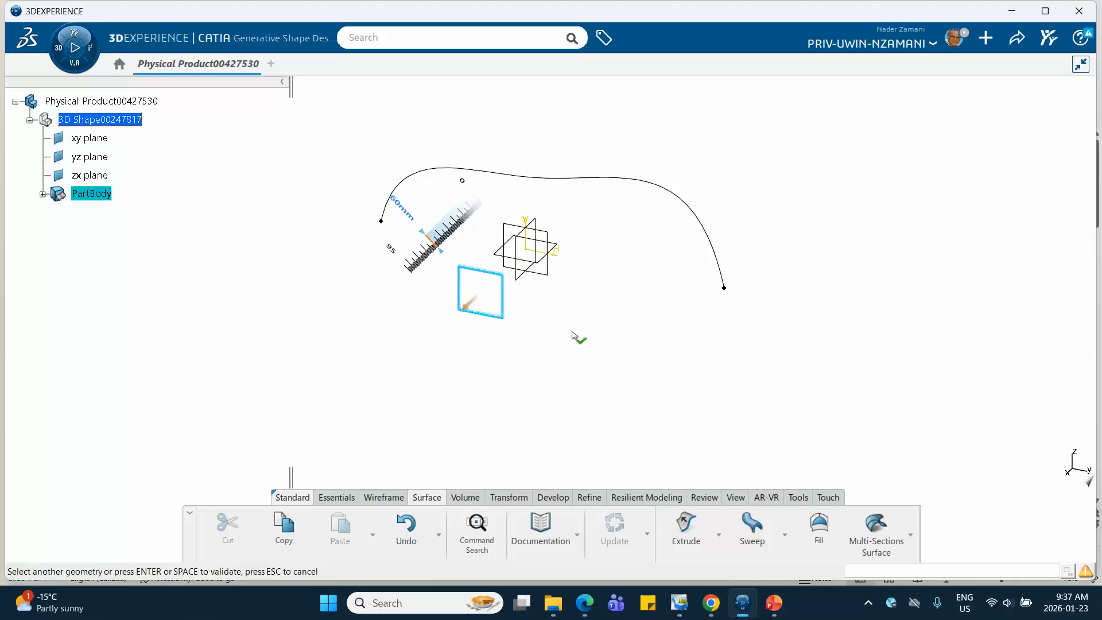
pyautogui.click(595, 362)
# - Set the offset plane's distance from the yz plane to 80 mm
pyautogui.moveTo(596, 362); pyautogui.dragTo(511, 394, button='middle')
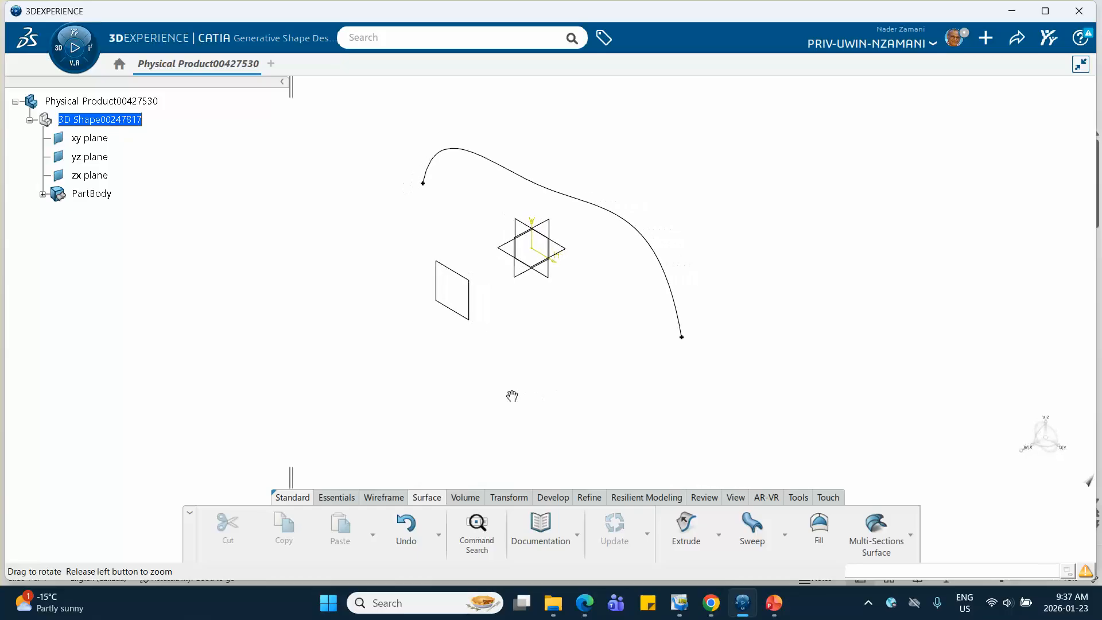
pyautogui.doubleClick(476, 299)
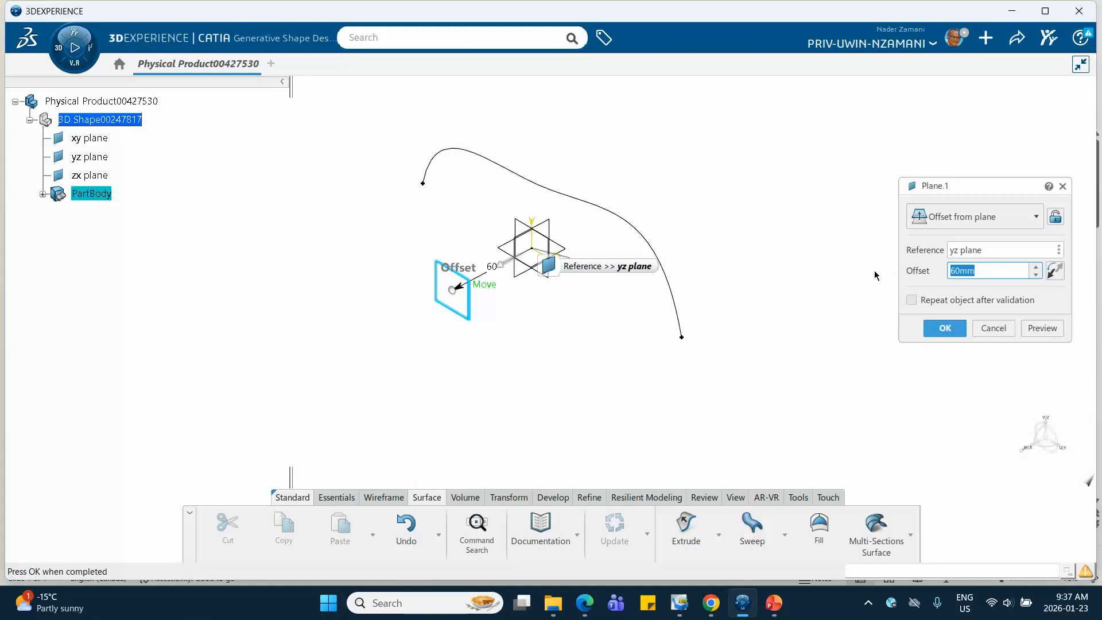
pyautogui.write('80')
pyautogui.click(942, 329)
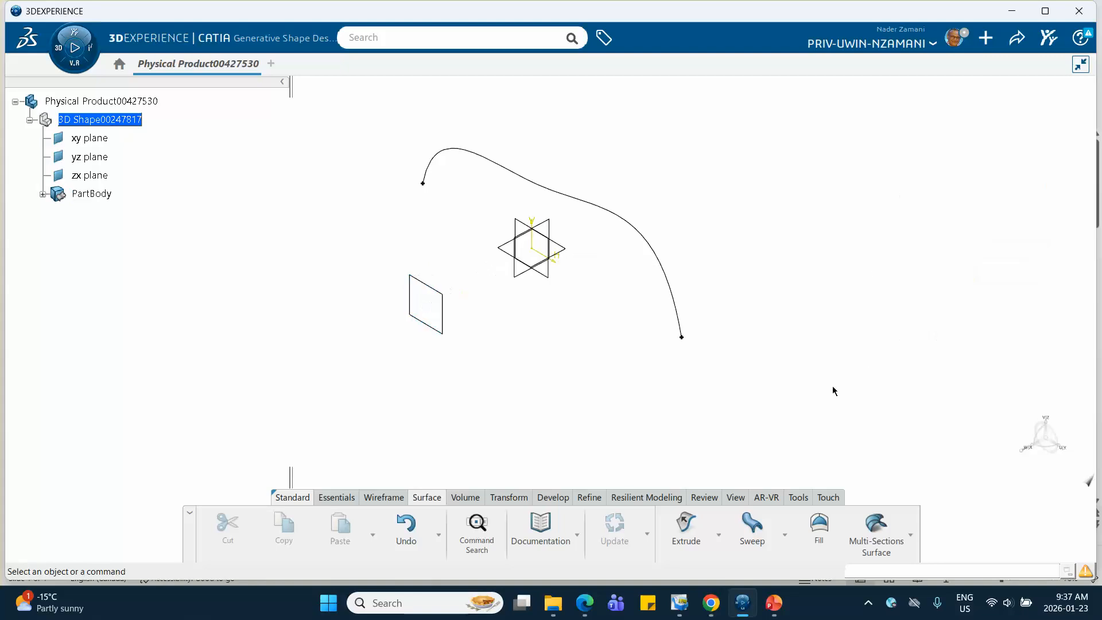
# - On the offset plane, sketch an open three-line profile with ends on the horizontal axis and a middle segment about 115 mm long
pyautogui.click(451, 320)
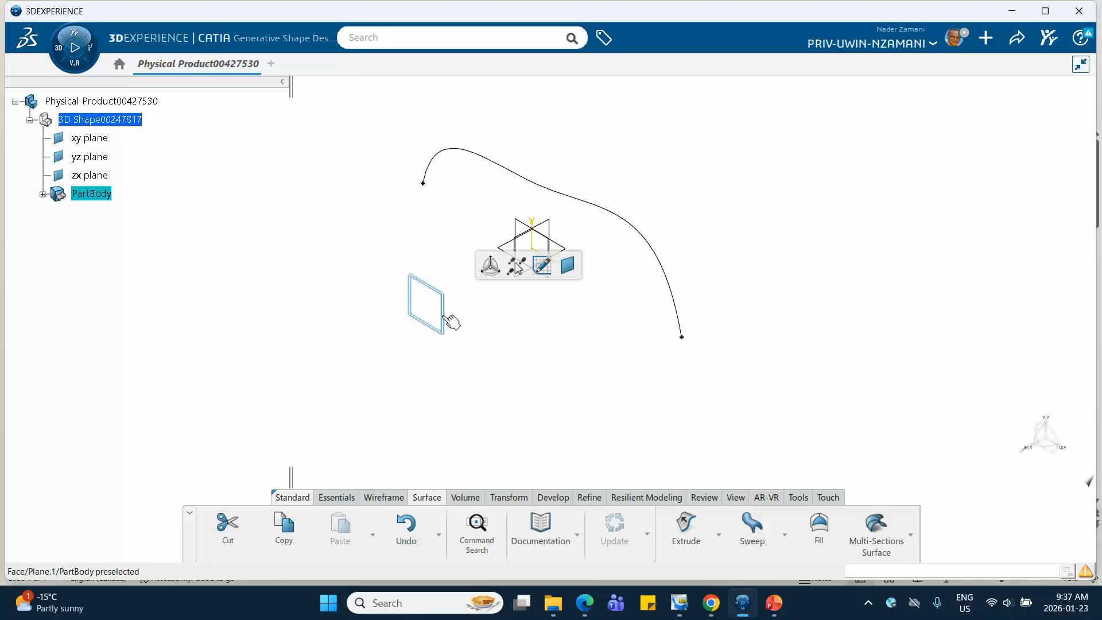
pyautogui.click(450, 320)
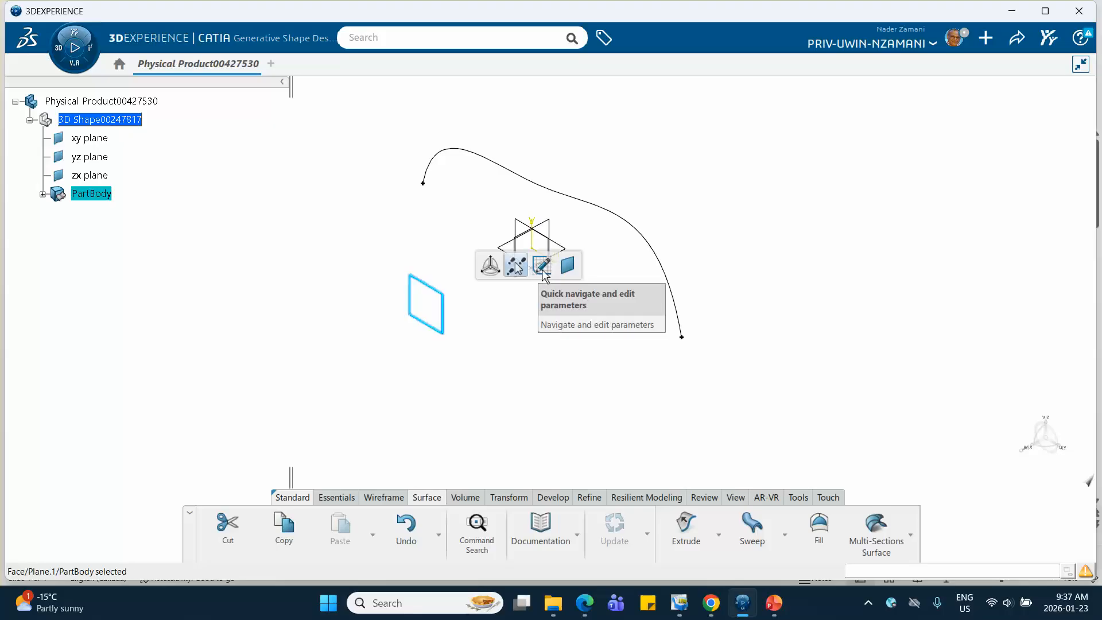
pyautogui.click(536, 273)
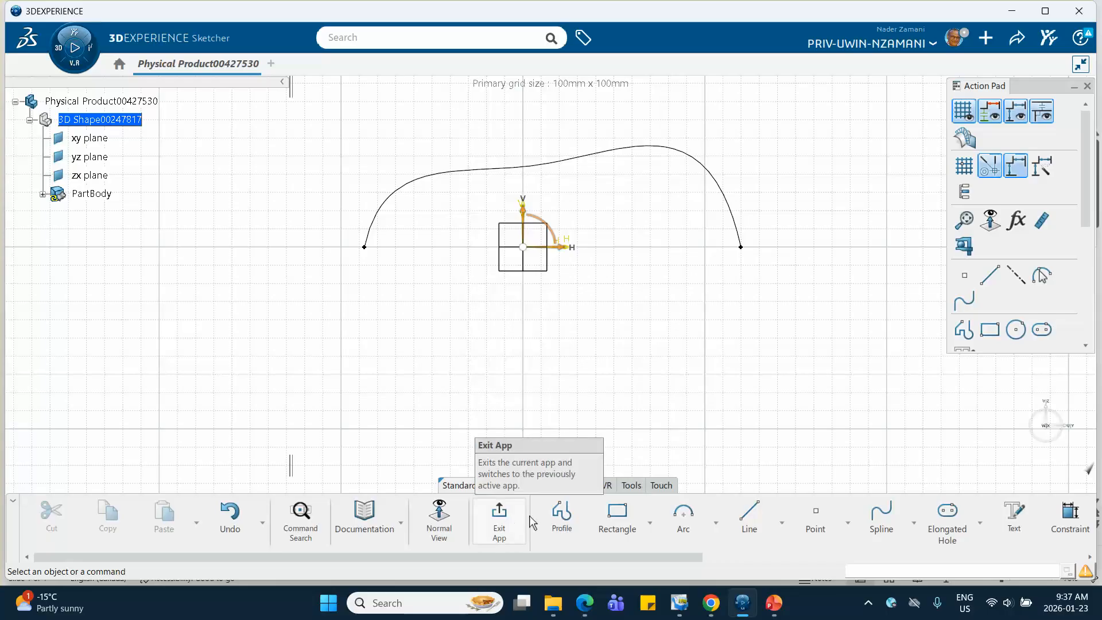
pyautogui.click(561, 516)
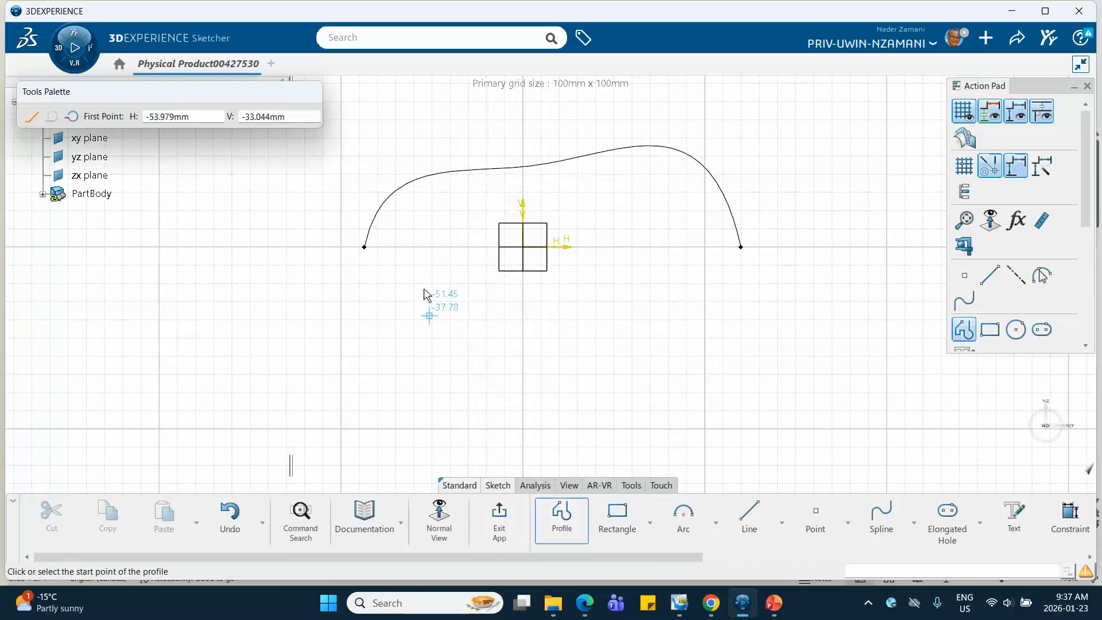
pyautogui.click(404, 246)
pyautogui.click(424, 204)
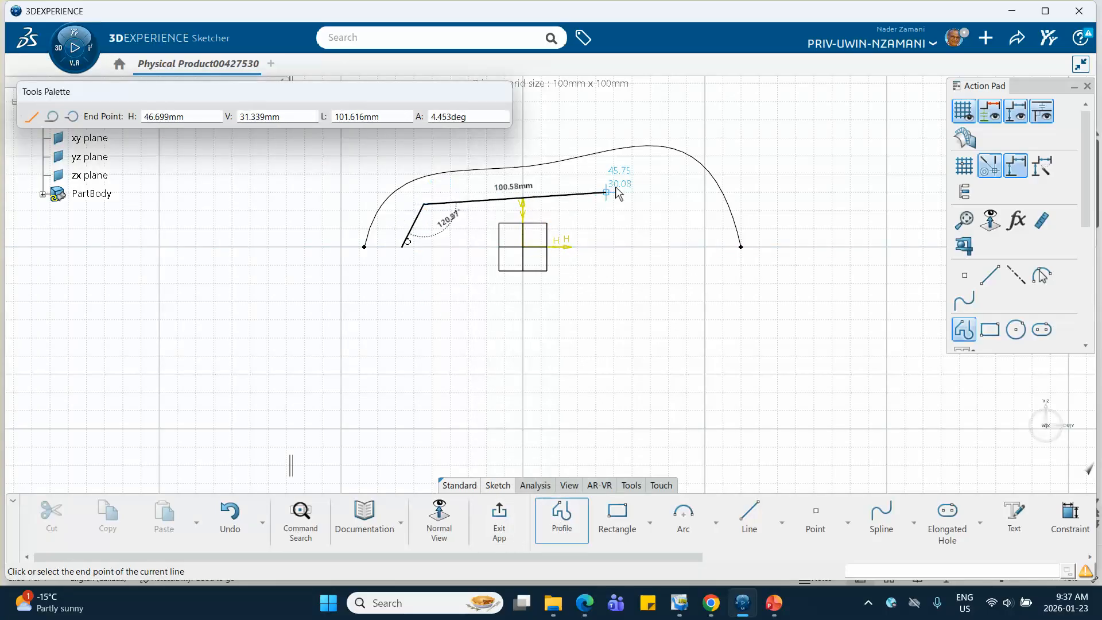
pyautogui.click(630, 177)
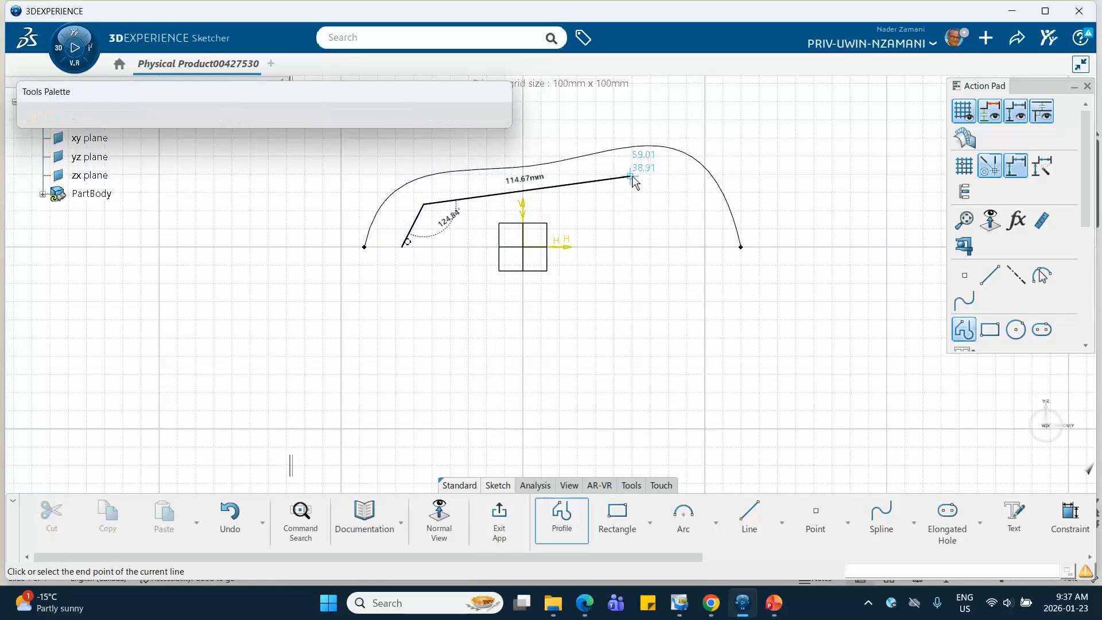
pyautogui.doubleClick(695, 242)
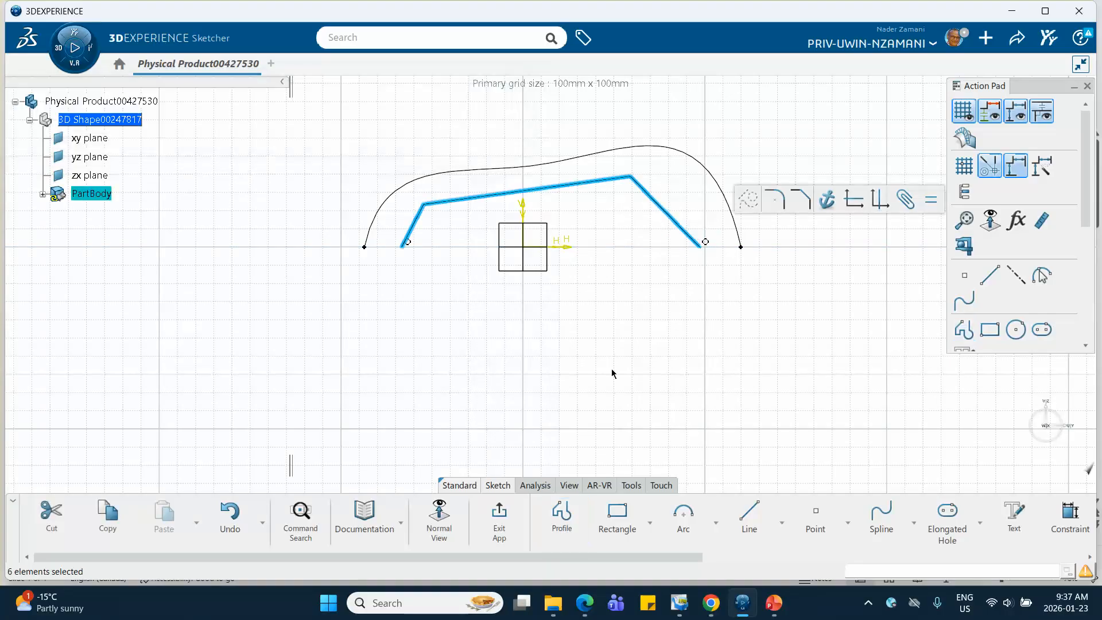
pyautogui.click(500, 519)
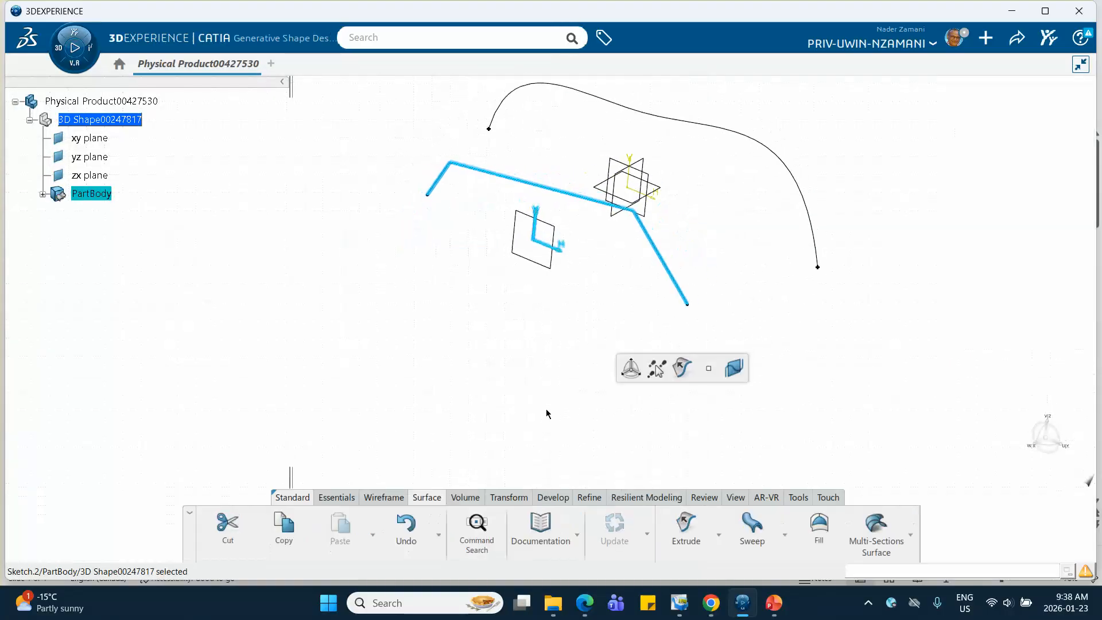
pyautogui.click(547, 411)
# - Extrude the spline sketch into a surface with a first-limit length of 40 mm in the default direction
pyautogui.moveTo(500, 376)
pyautogui.mouseDown(button='middle')
pyautogui.moveTo(432, 412)
pyautogui.moveTo(373, 381)
pyautogui.moveTo(276, 364)
pyautogui.moveTo(278, 379)
pyautogui.moveTo(342, 420)
pyautogui.moveTo(396, 411)
pyautogui.moveTo(389, 402)
pyautogui.mouseUp(button='middle')
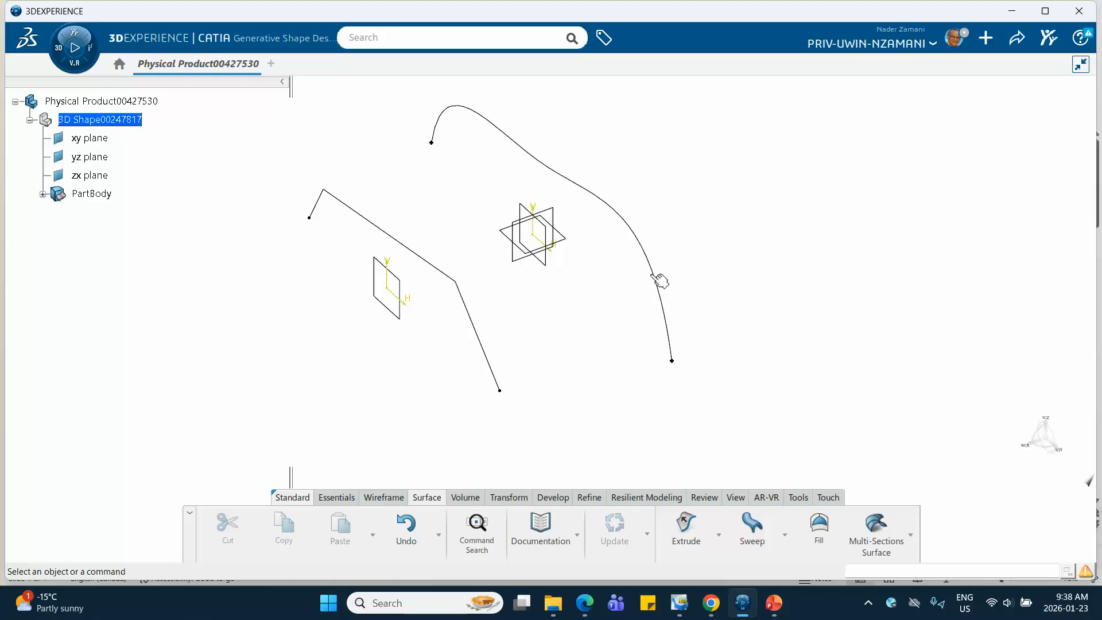
pyautogui.click(683, 505)
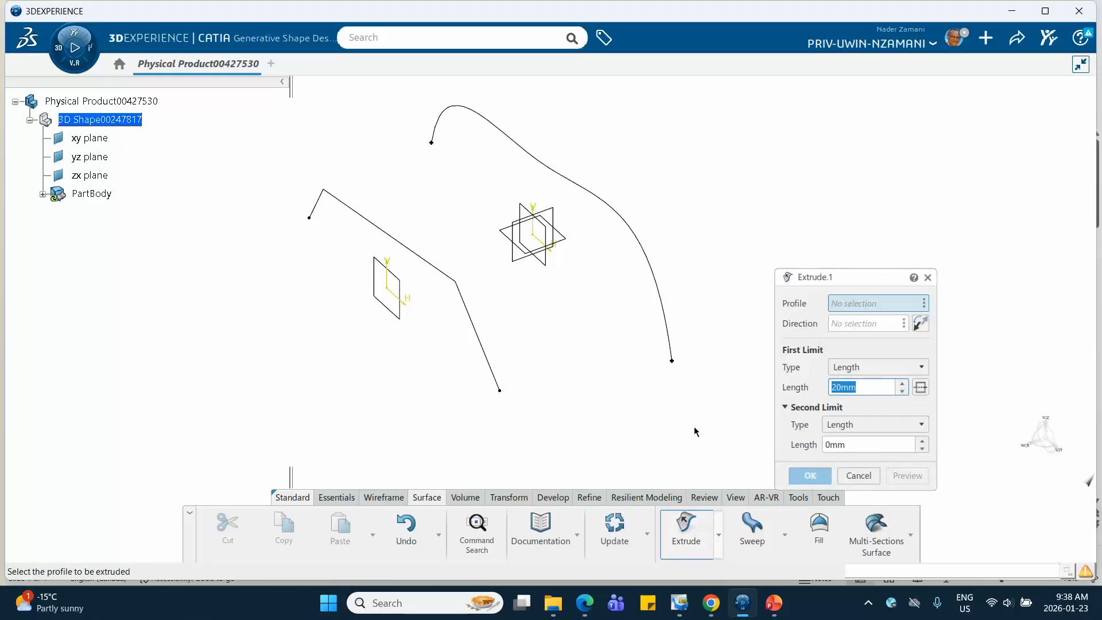
pyautogui.click(658, 268)
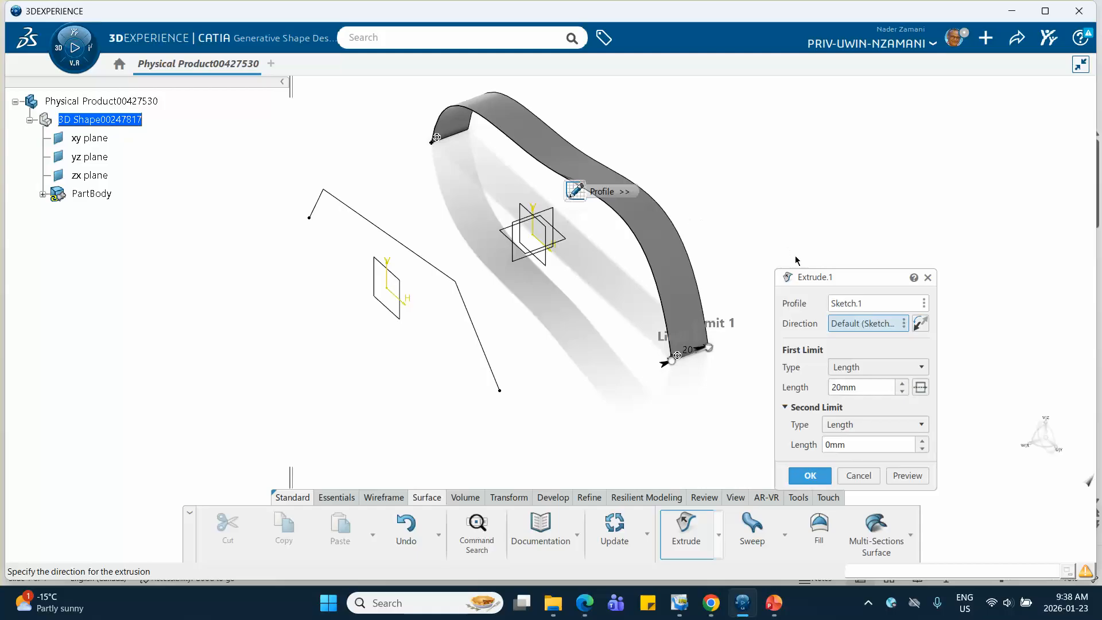
pyautogui.moveTo(865, 387); pyautogui.dragTo(783, 396)
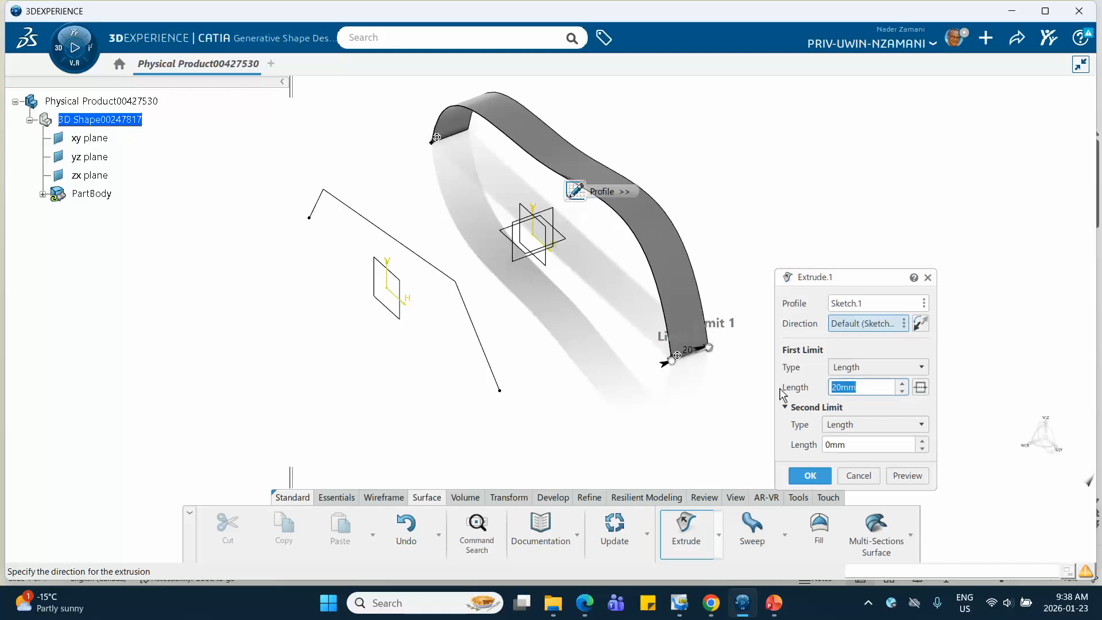
pyautogui.write('400')
pyautogui.press('BackSpace')
pyautogui.click(809, 475)
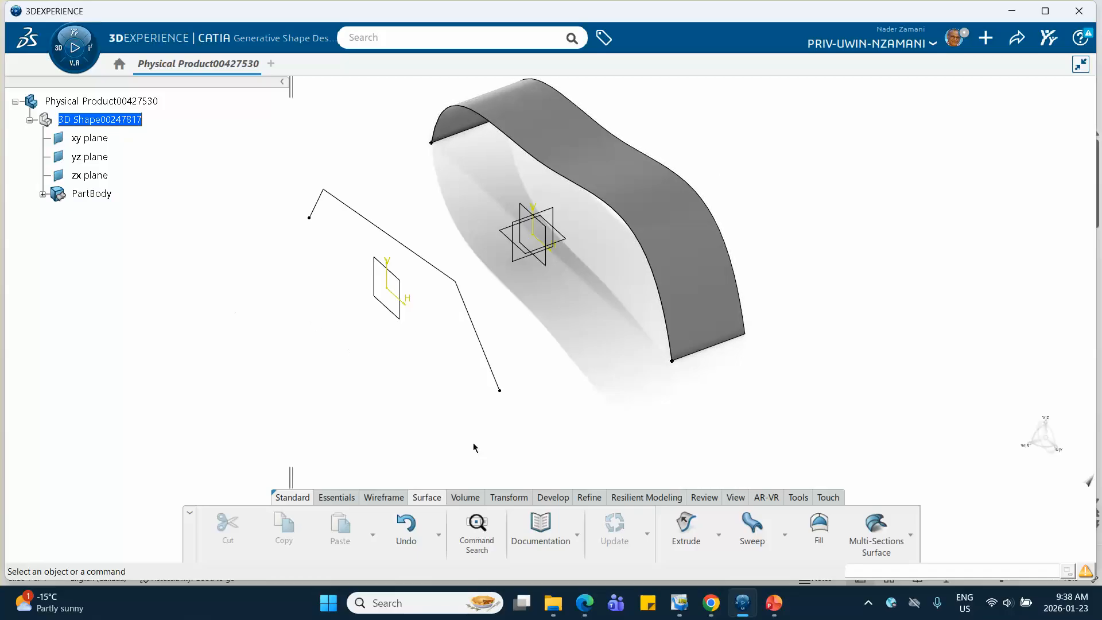
# - Extrude the three-line profile sketch into a surface extending away from the spline surface
pyautogui.click(677, 529)
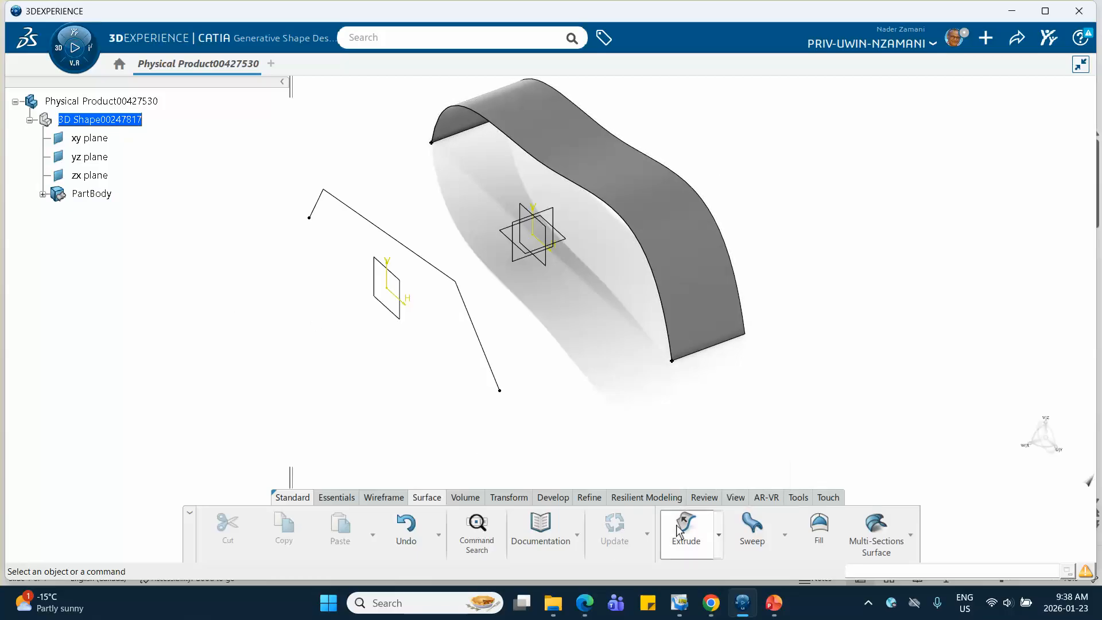
pyautogui.click(486, 332)
pyautogui.click(809, 475)
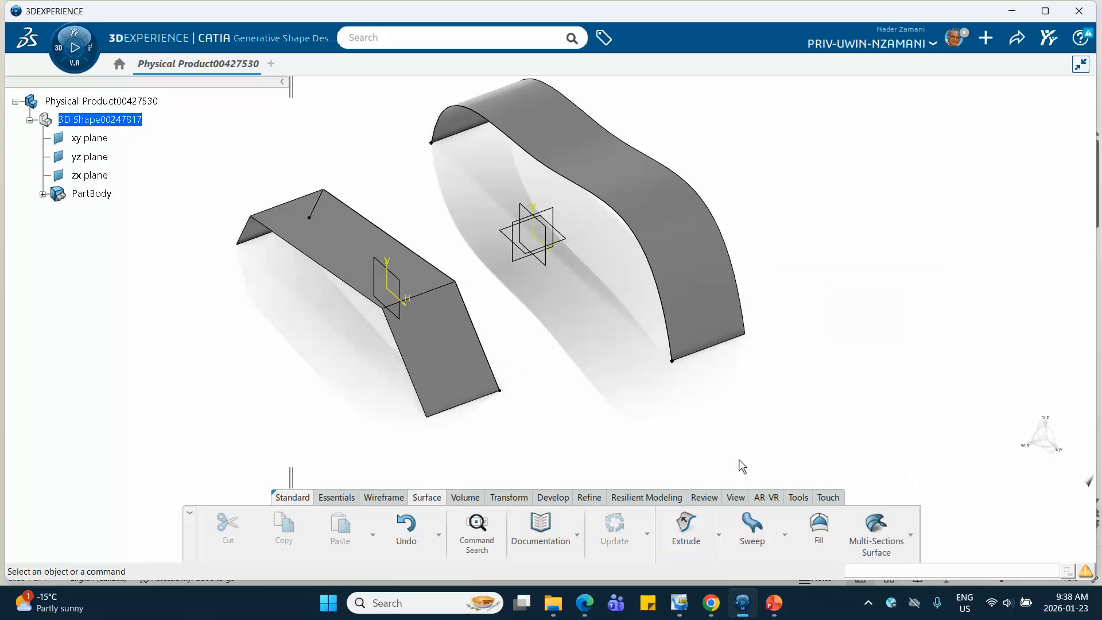
# - Start a Multi-Sections Surface and select Sketch.1 and Sketch.2 as its two sections
pyautogui.moveTo(738, 463); pyautogui.dragTo(526, 394, button='middle')
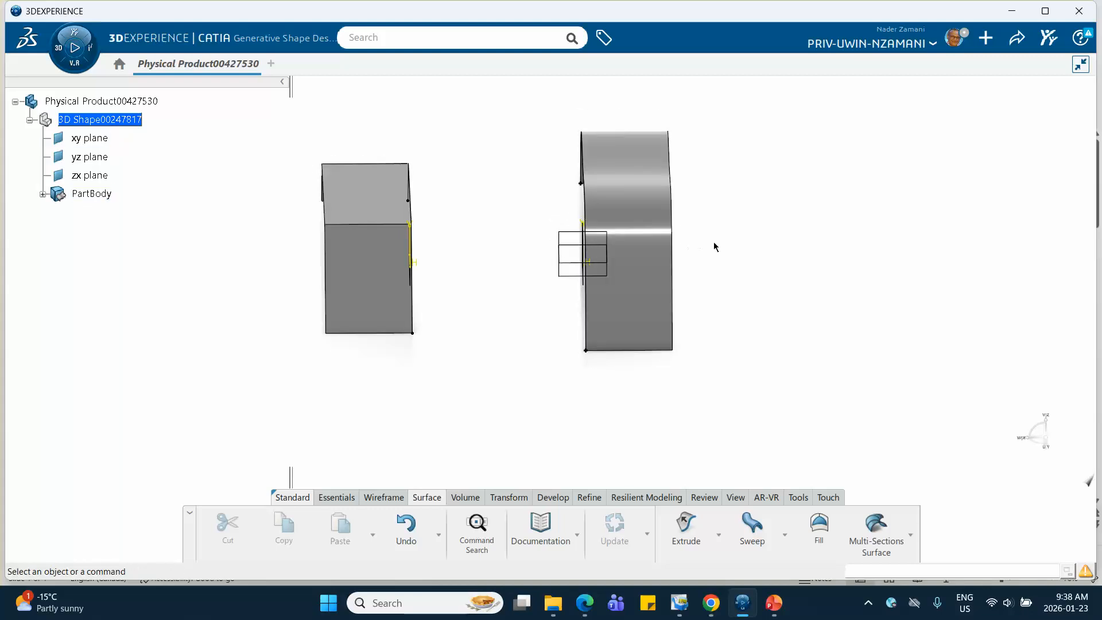
pyautogui.moveTo(531, 304); pyautogui.dragTo(477, 304, button='middle')
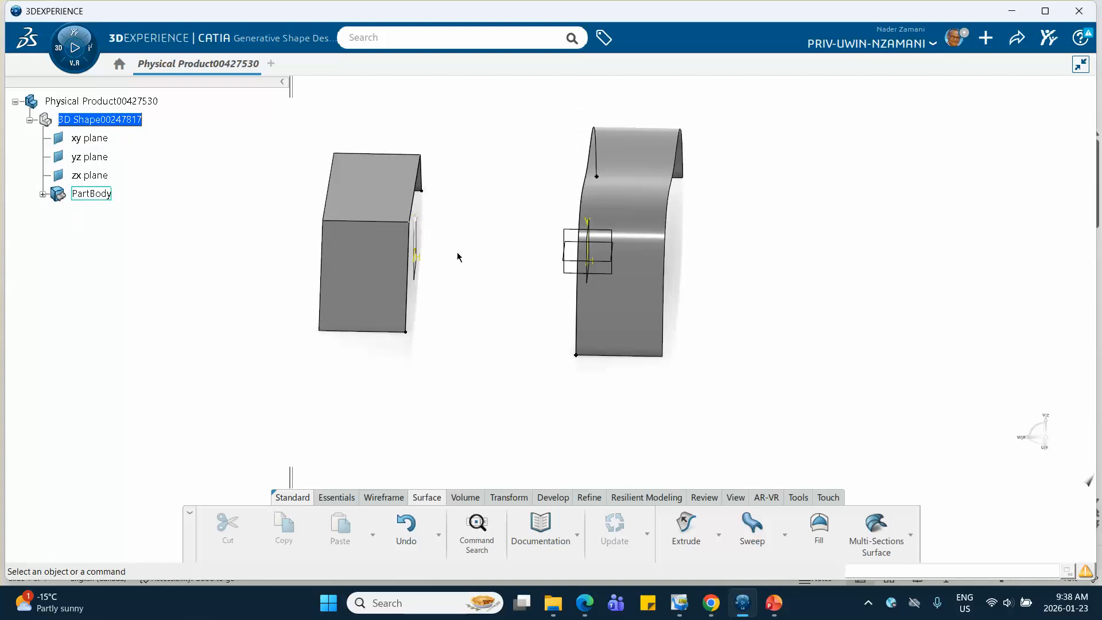
pyautogui.moveTo(462, 253)
pyautogui.mouseDown(button='middle')
pyautogui.moveTo(445, 275)
pyautogui.moveTo(434, 224)
pyautogui.mouseUp(button='middle')
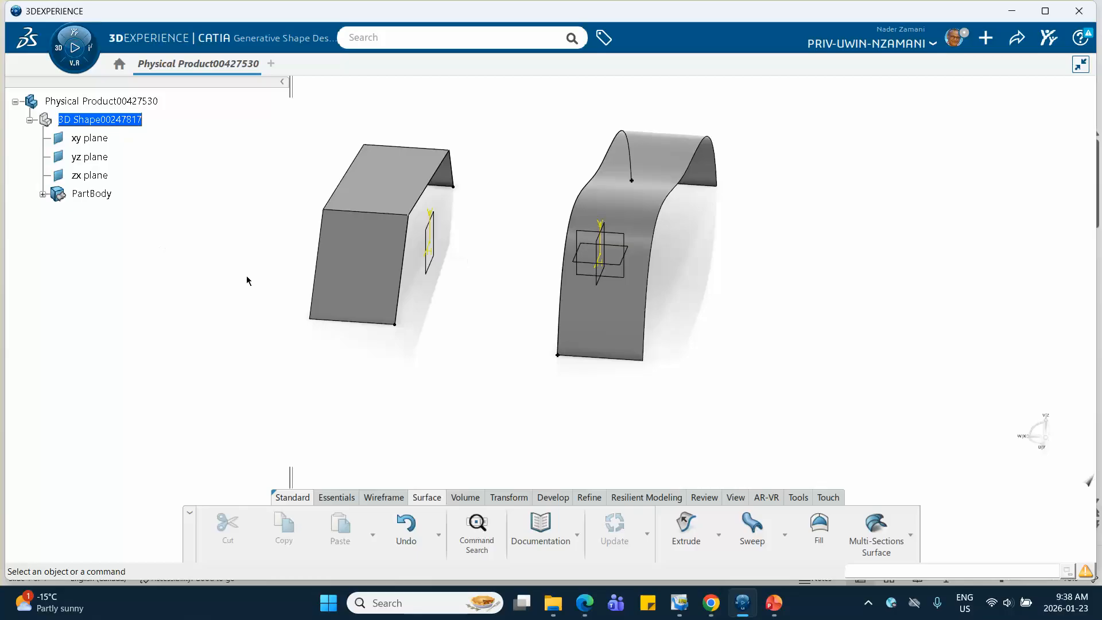
pyautogui.moveTo(246, 280); pyautogui.dragTo(577, 303, button='middle')
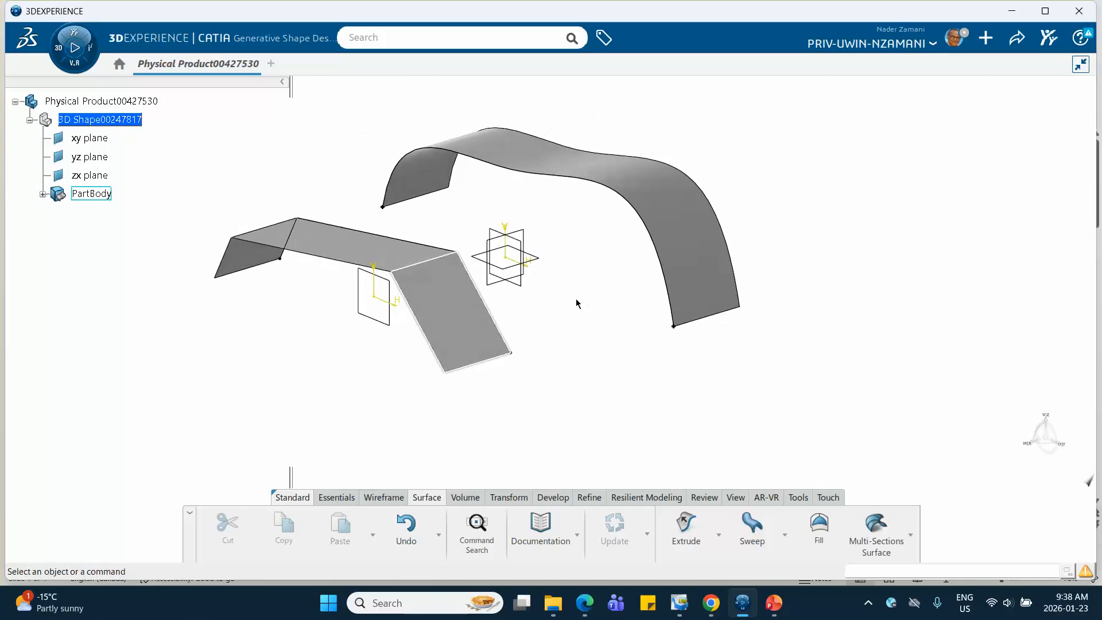
pyautogui.click(43, 194)
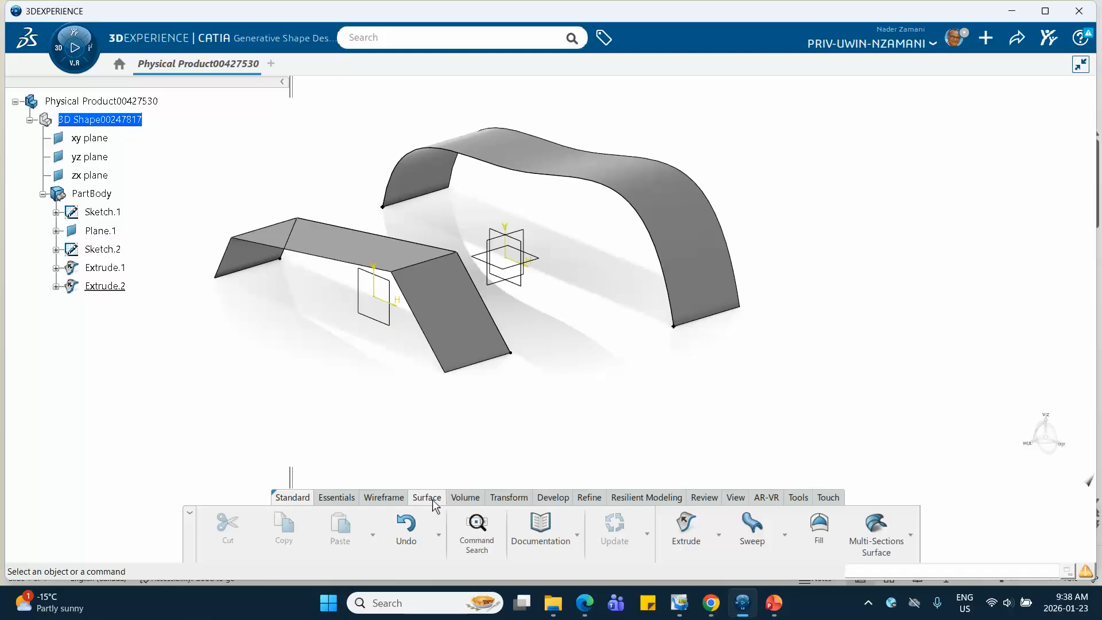
pyautogui.click(874, 536)
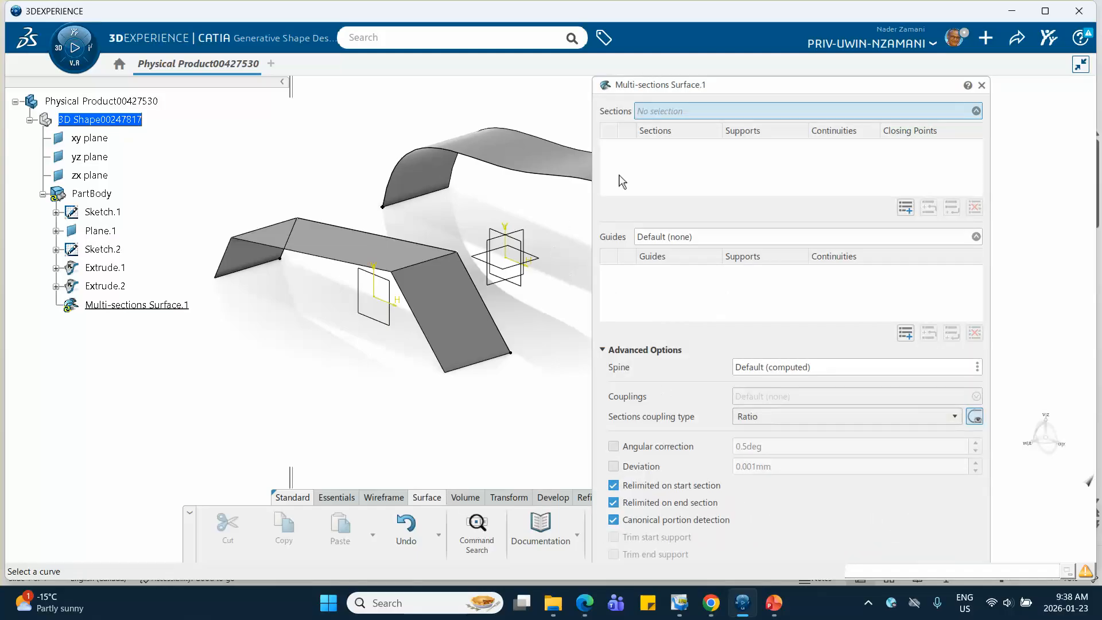
pyautogui.click(603, 350)
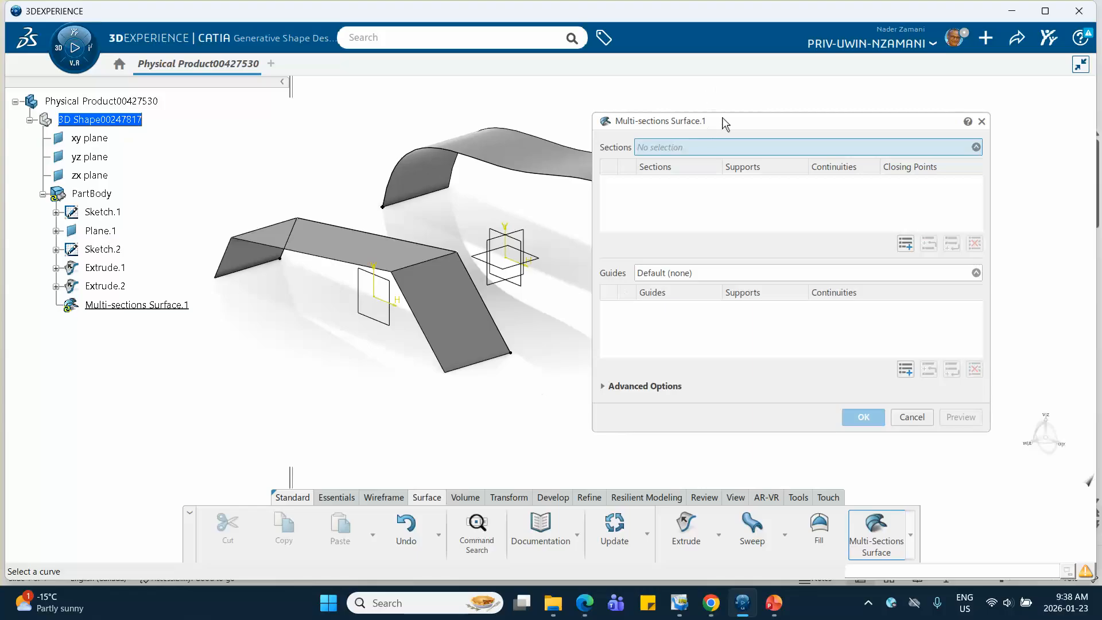
pyautogui.moveTo(722, 117); pyautogui.dragTo(824, 112)
pyautogui.moveTo(659, 111); pyautogui.dragTo(623, 113, button='middle')
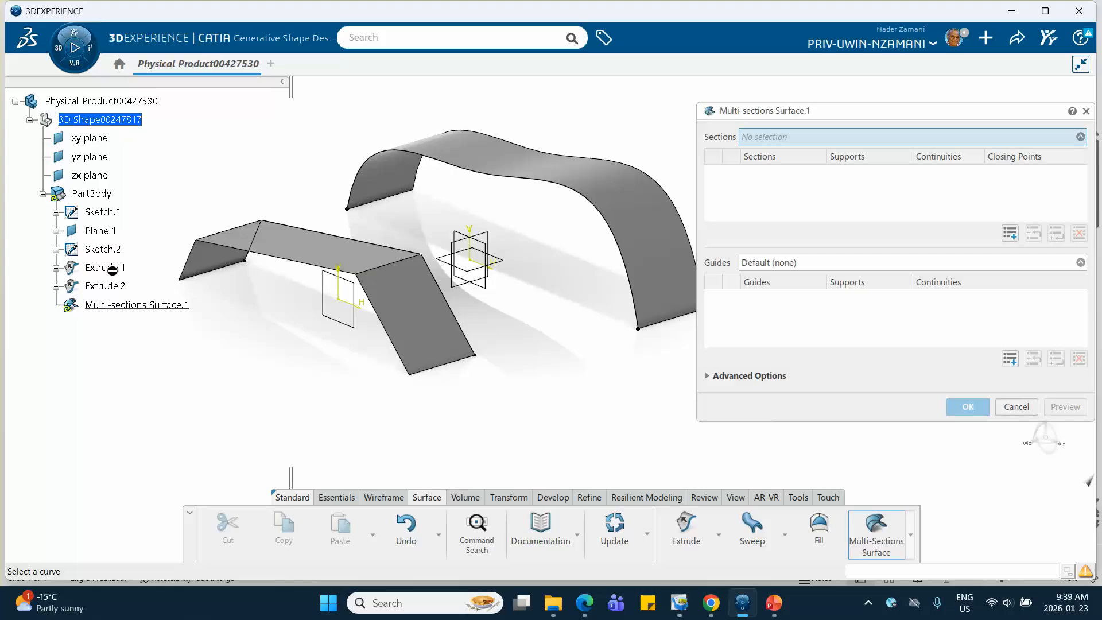
pyautogui.click(113, 213)
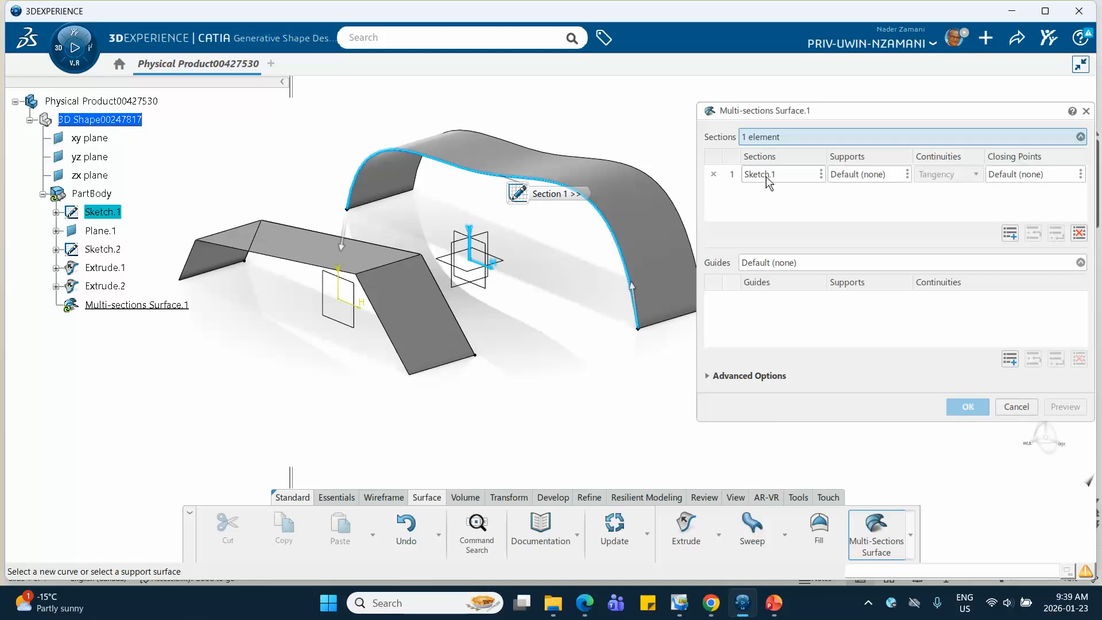
pyautogui.click(108, 249)
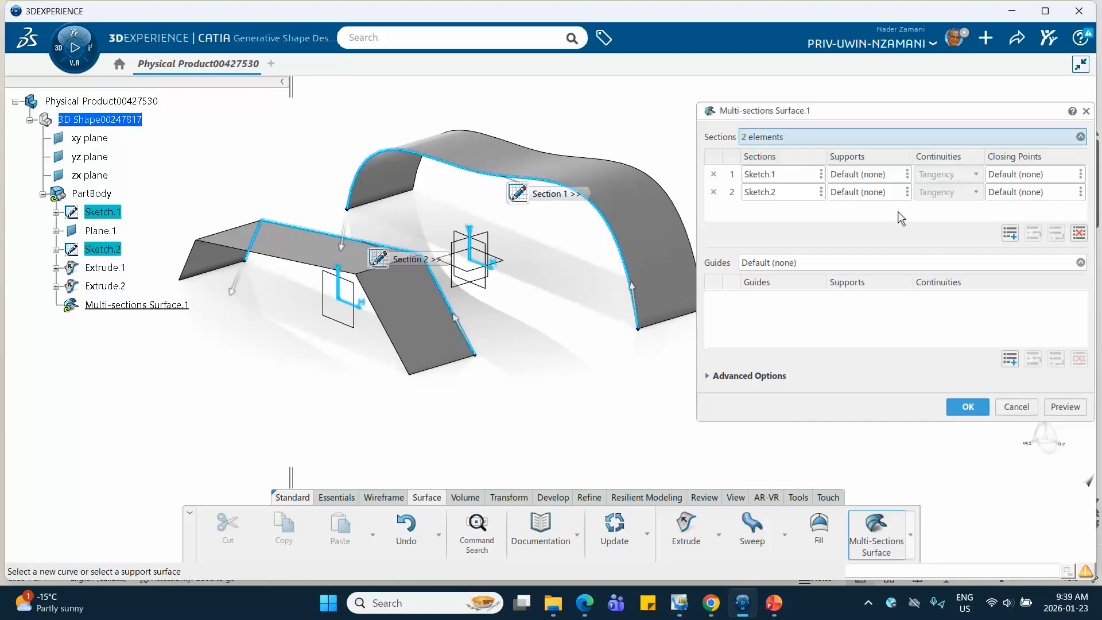
pyautogui.moveTo(570, 376); pyautogui.dragTo(513, 405, button='middle')
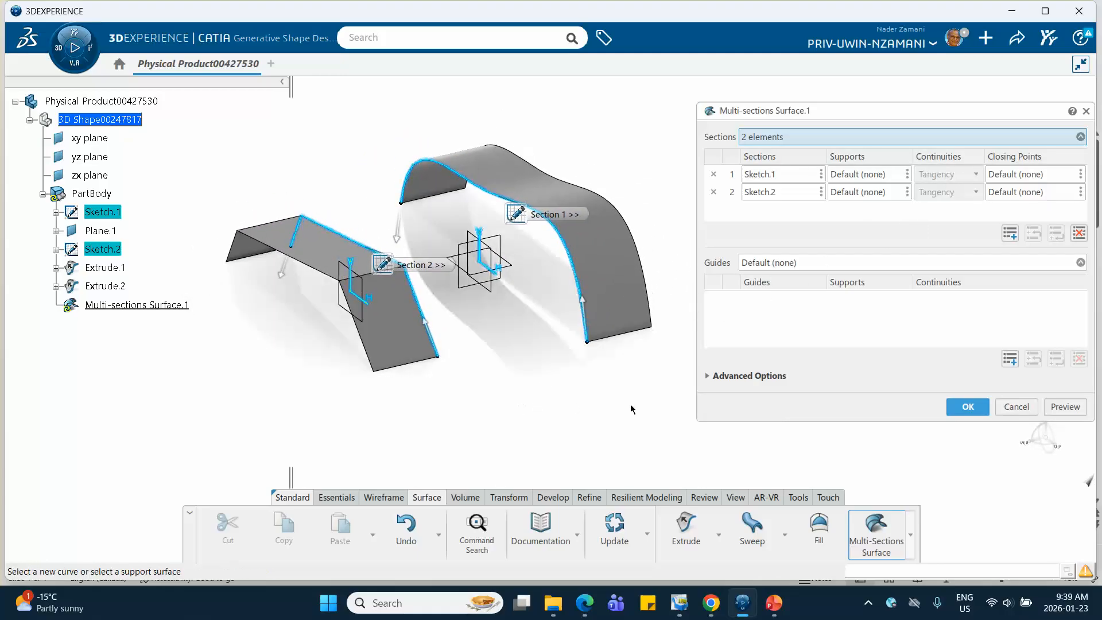
# - Preview the multi-sections surface without supports and examine how it meets the two extruded surfaces from several angles
pyautogui.click(706, 375)
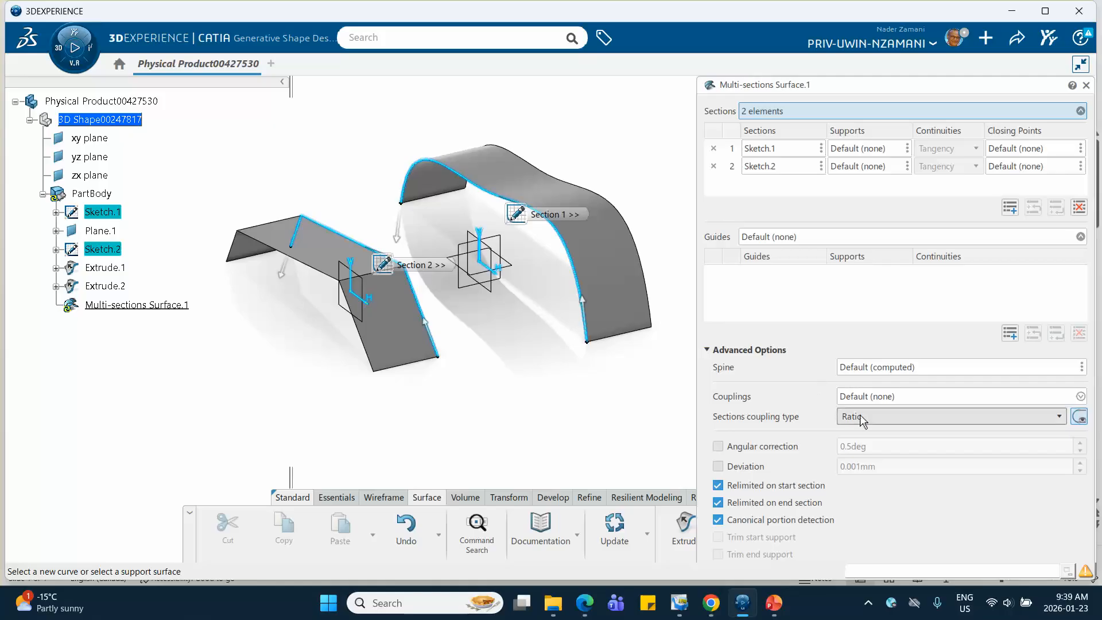
pyautogui.click(709, 351)
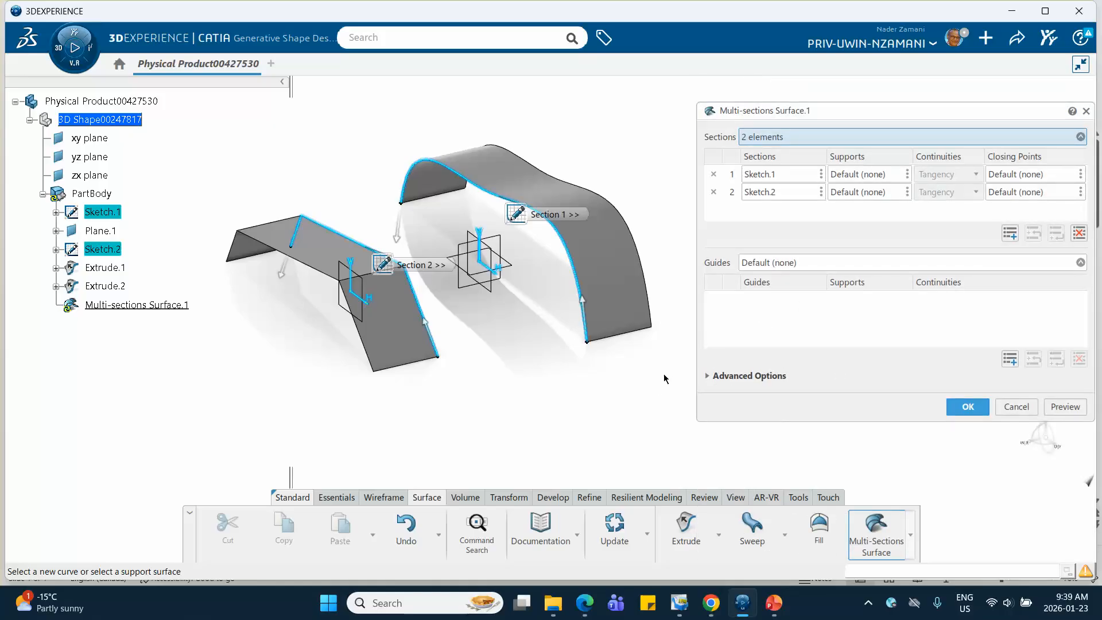
pyautogui.click(1063, 407)
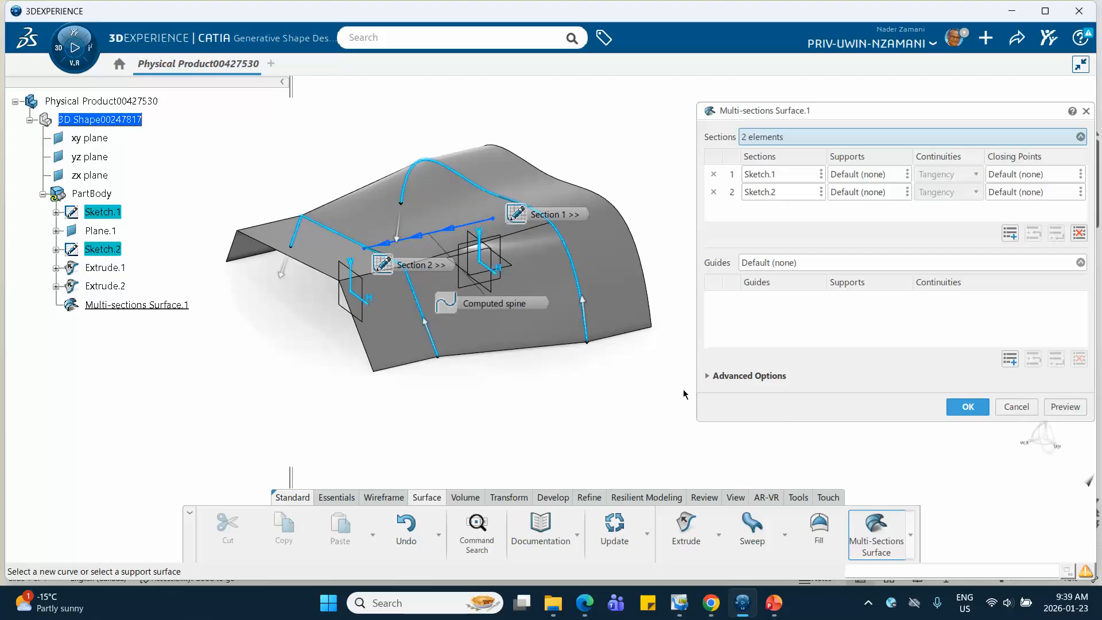
pyautogui.moveTo(683, 393); pyautogui.dragTo(497, 258, button='middle')
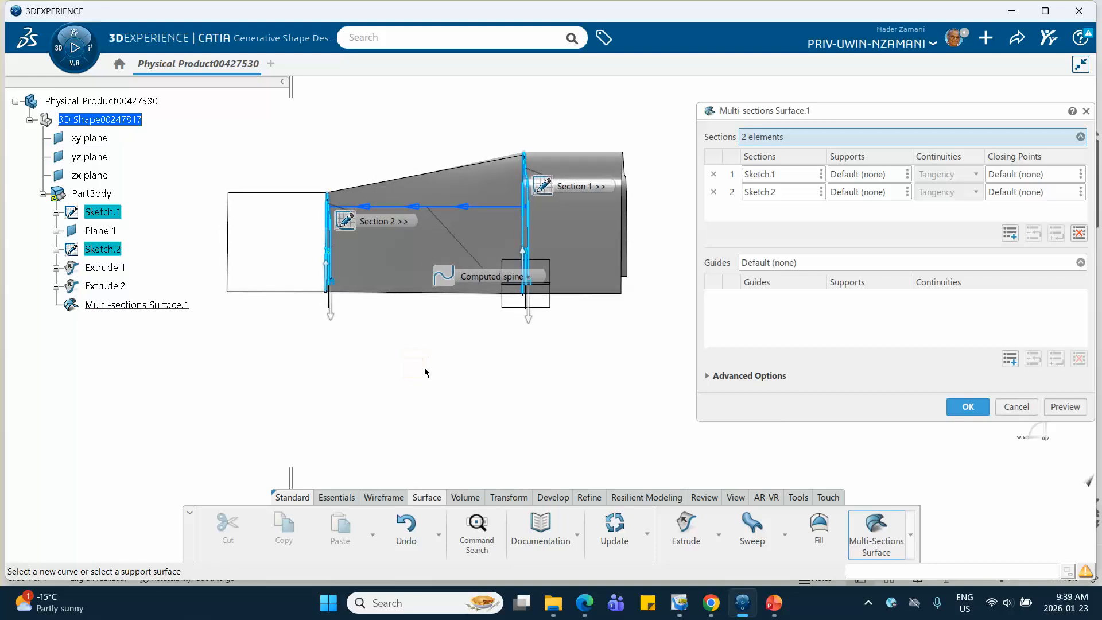
pyautogui.moveTo(424, 372); pyautogui.dragTo(384, 214, button='middle')
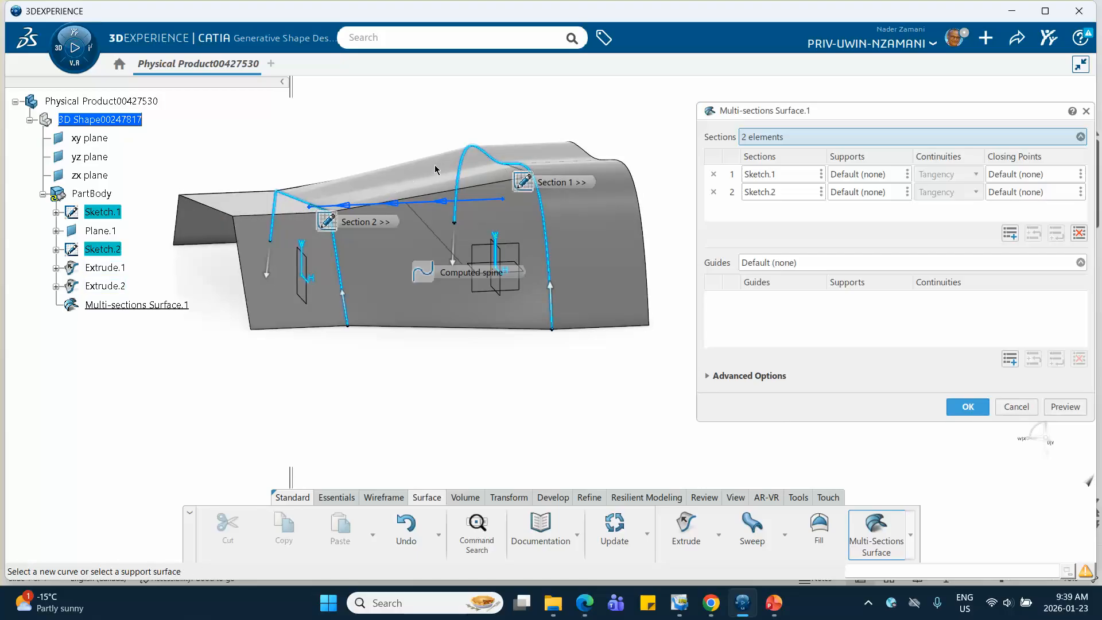
pyautogui.moveTo(439, 335)
pyautogui.mouseDown(button='middle')
pyautogui.moveTo(446, 324)
pyautogui.moveTo(439, 342)
pyautogui.mouseUp(button='middle')
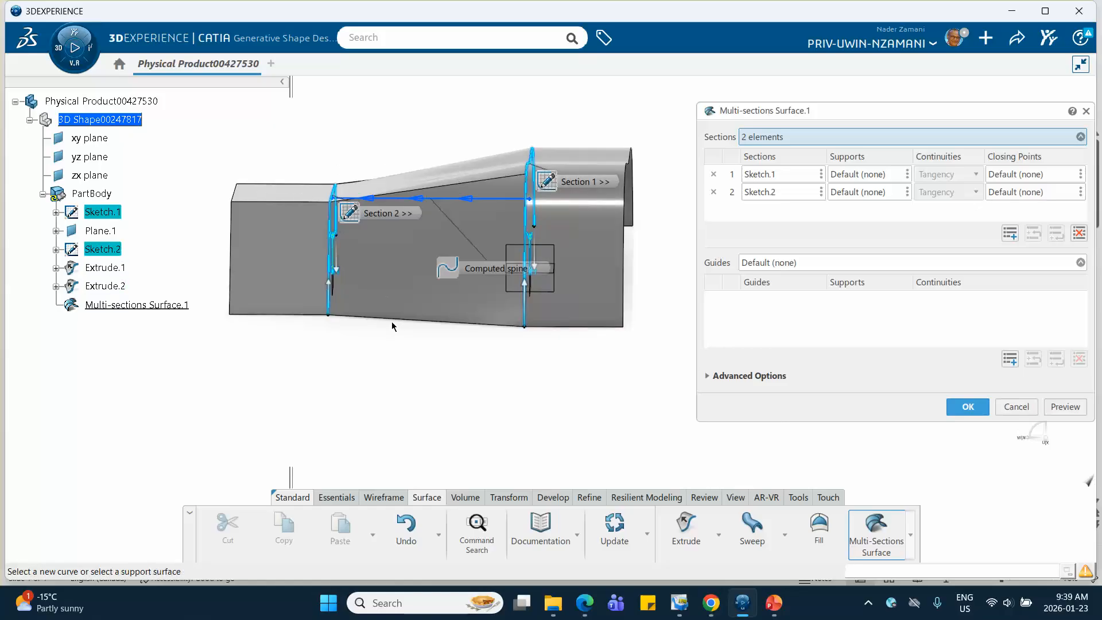
pyautogui.moveTo(391, 325); pyautogui.dragTo(201, 142, button='middle')
pyautogui.moveTo(434, 369); pyautogui.dragTo(543, 401, button='middle')
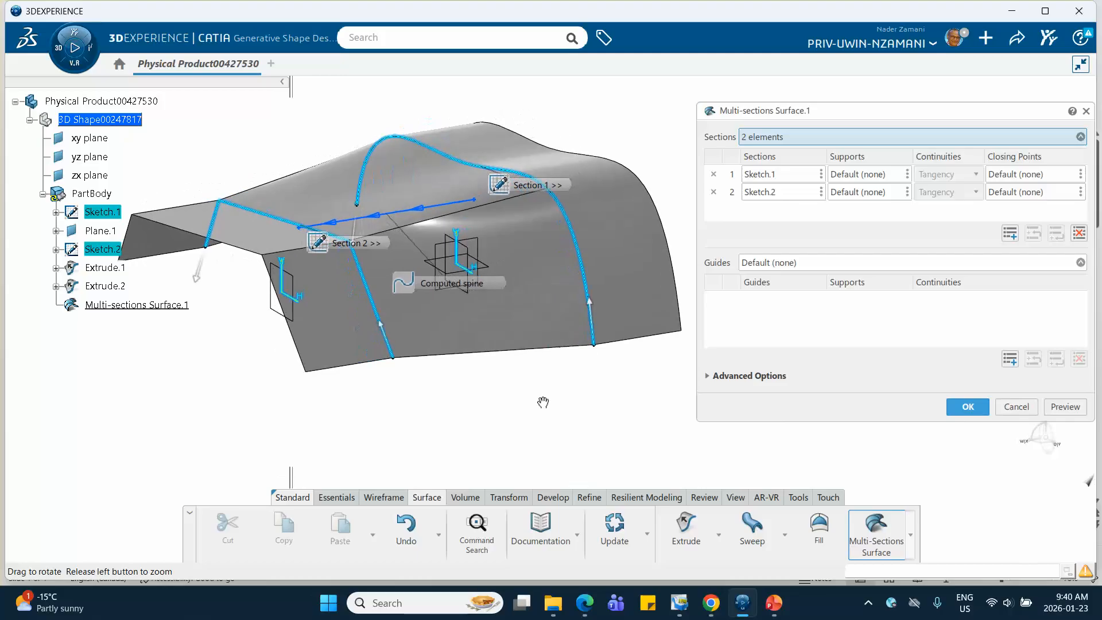
pyautogui.moveTo(226, 401); pyautogui.dragTo(290, 457, button='middle')
pyautogui.moveTo(437, 425); pyautogui.dragTo(397, 422, button='middle')
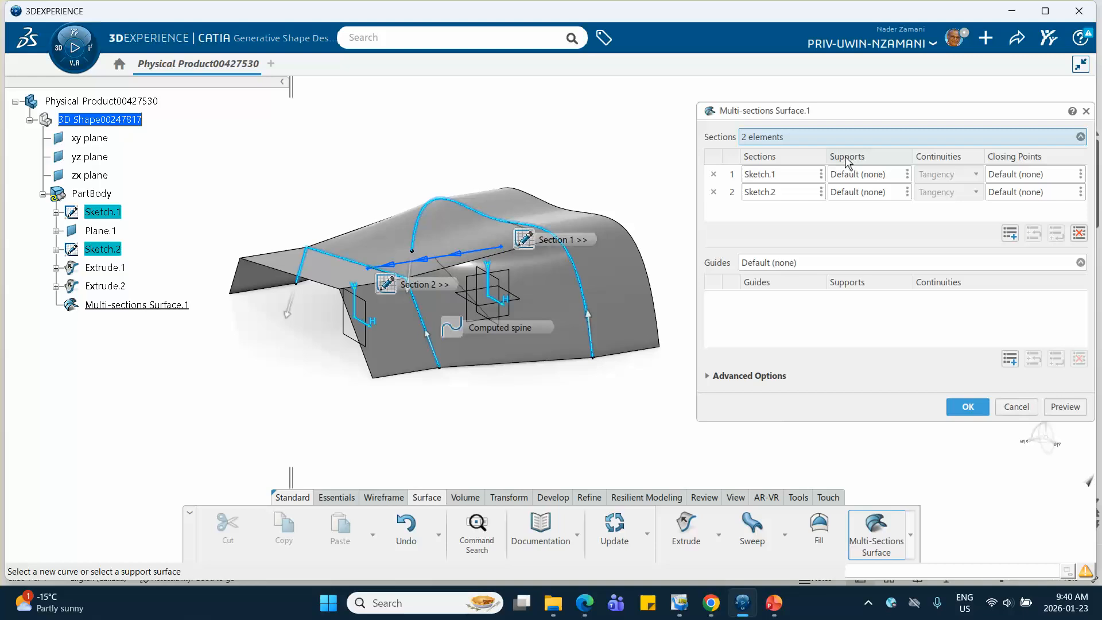
# - Assign Extrude.1 as the support of the Sketch.1 section and preview the surface
pyautogui.click(850, 178)
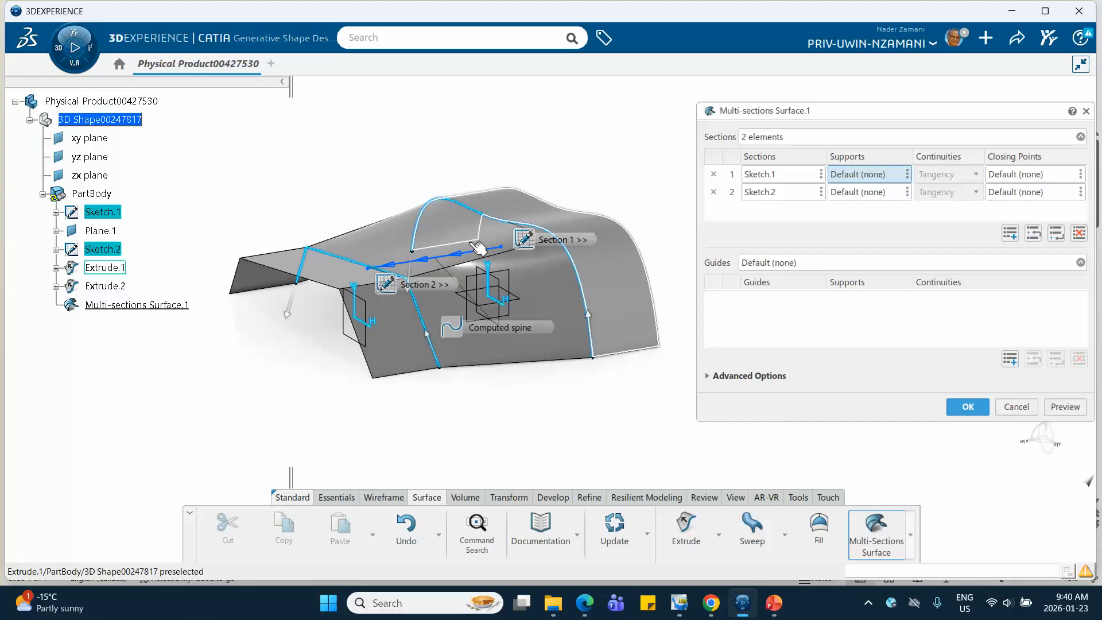
pyautogui.click(526, 208)
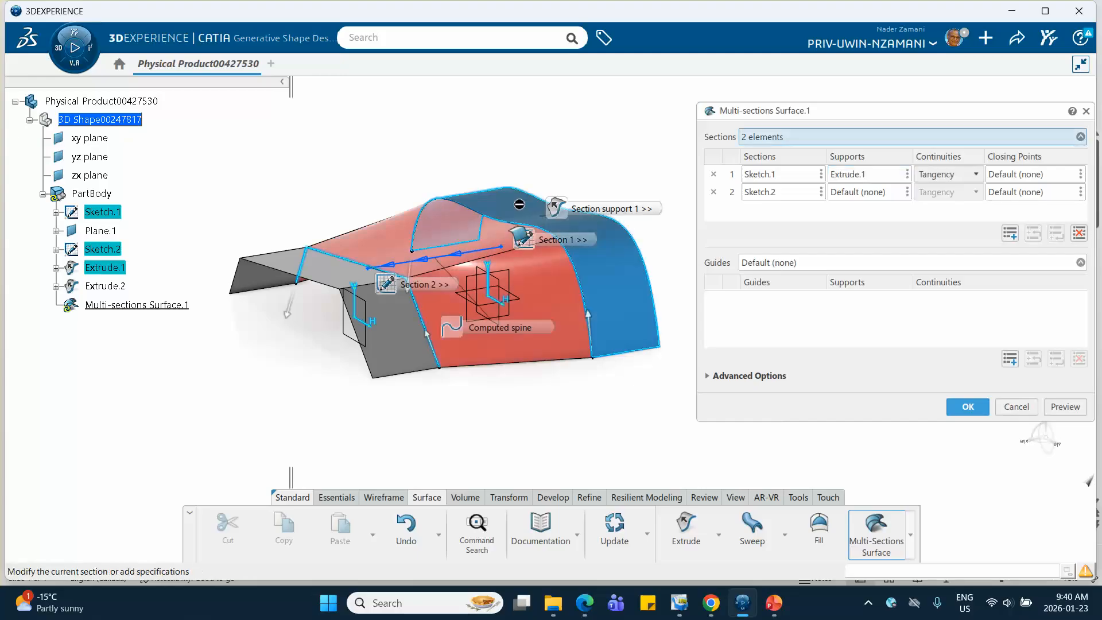
pyautogui.click(1066, 408)
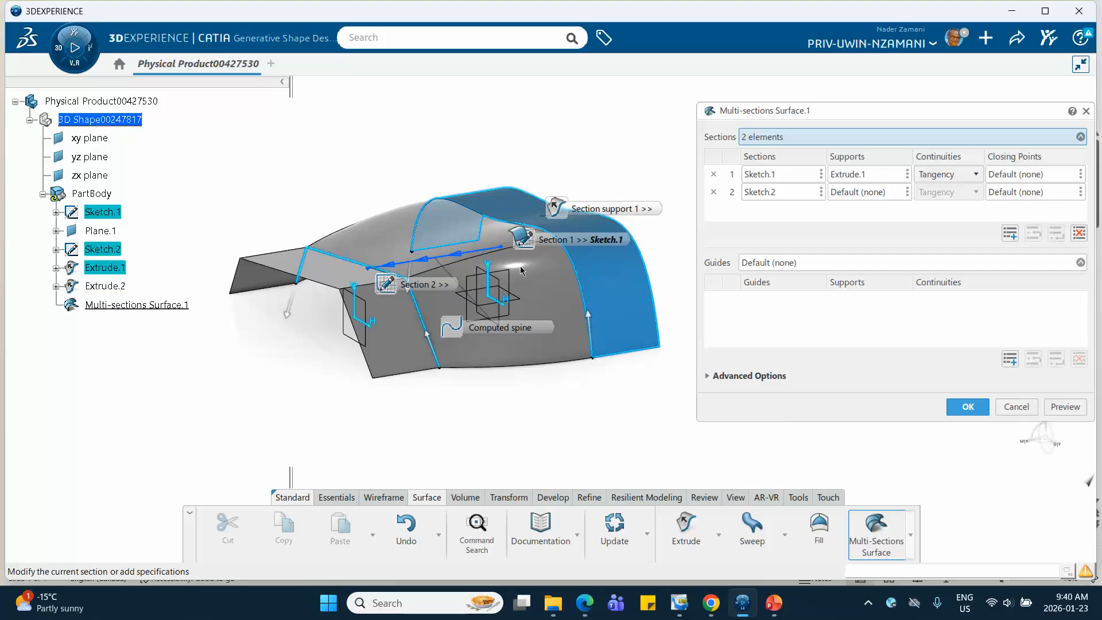
pyautogui.moveTo(601, 372); pyautogui.dragTo(555, 374, button='middle')
pyautogui.moveTo(218, 364); pyautogui.dragTo(264, 389, button='middle')
# - Assign Extrude.2 as the support of the Sketch.2 section, preview the result and create the multi-sections surface
pyautogui.click(858, 193)
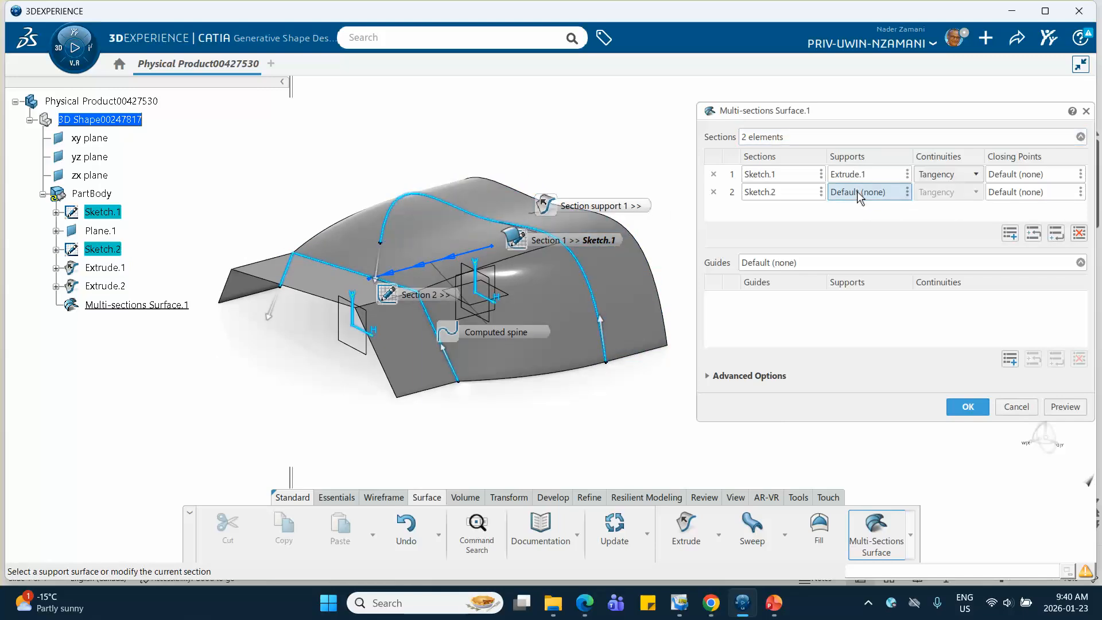
pyautogui.click(312, 282)
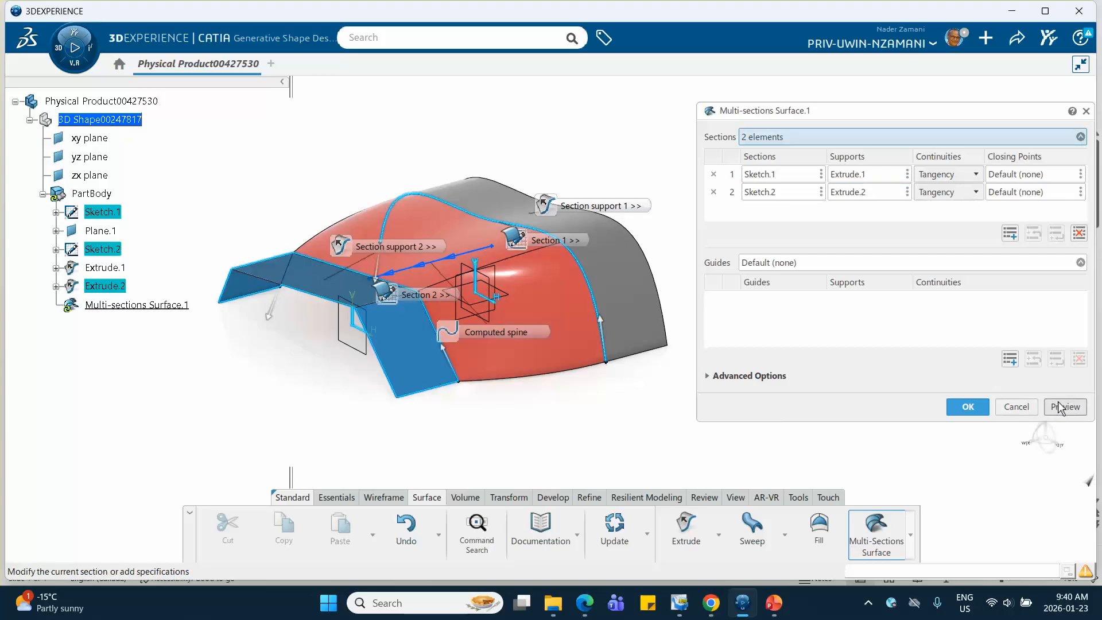
pyautogui.moveTo(656, 406); pyautogui.dragTo(515, 336, button='middle')
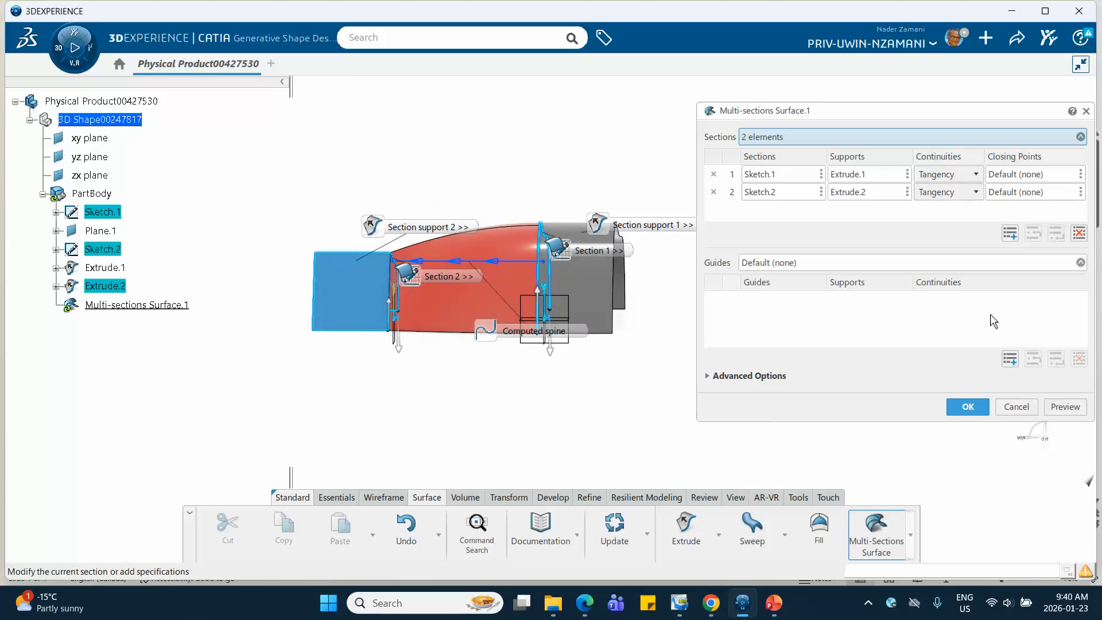
pyautogui.click(1063, 406)
pyautogui.moveTo(433, 372); pyautogui.dragTo(689, 406, button='middle')
pyautogui.click(967, 407)
# - Create a plane offset 80 mm from Plane.1, on the side away from the multi-sections surface
pyautogui.moveTo(423, 415); pyautogui.dragTo(454, 435, button='middle')
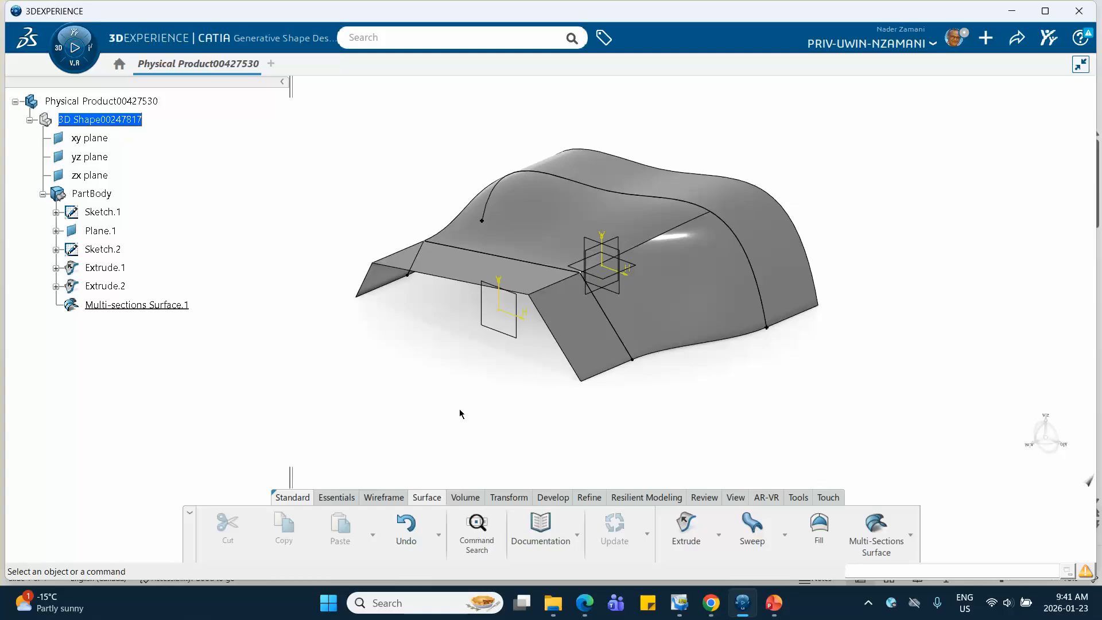
pyautogui.moveTo(504, 379); pyautogui.dragTo(635, 263, button='middle')
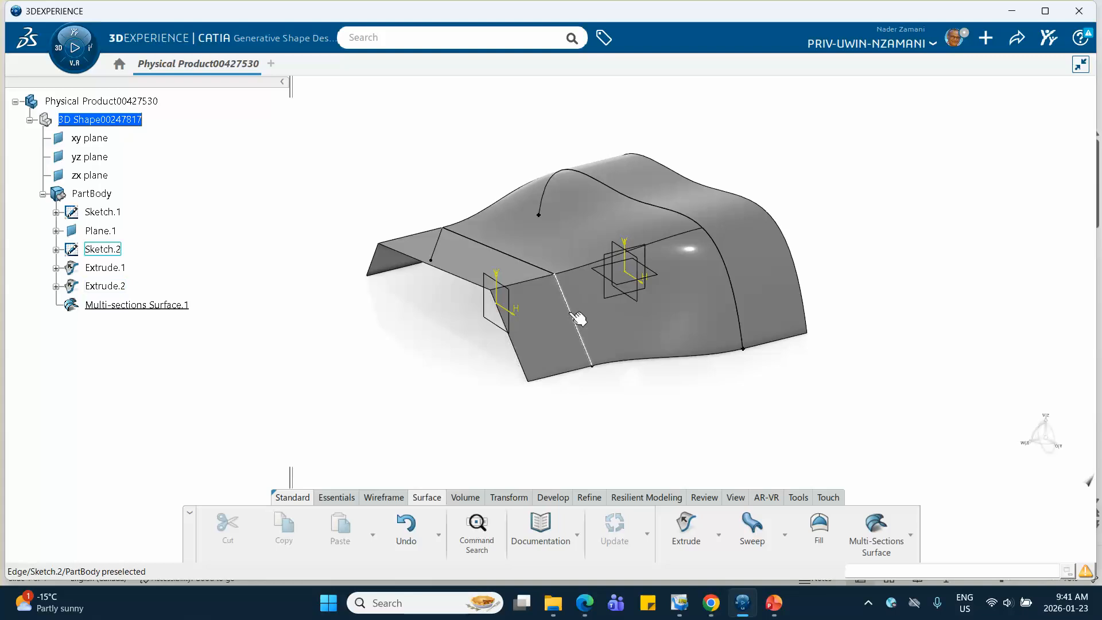
pyautogui.moveTo(542, 422); pyautogui.dragTo(583, 432, button='middle')
pyautogui.click(384, 497)
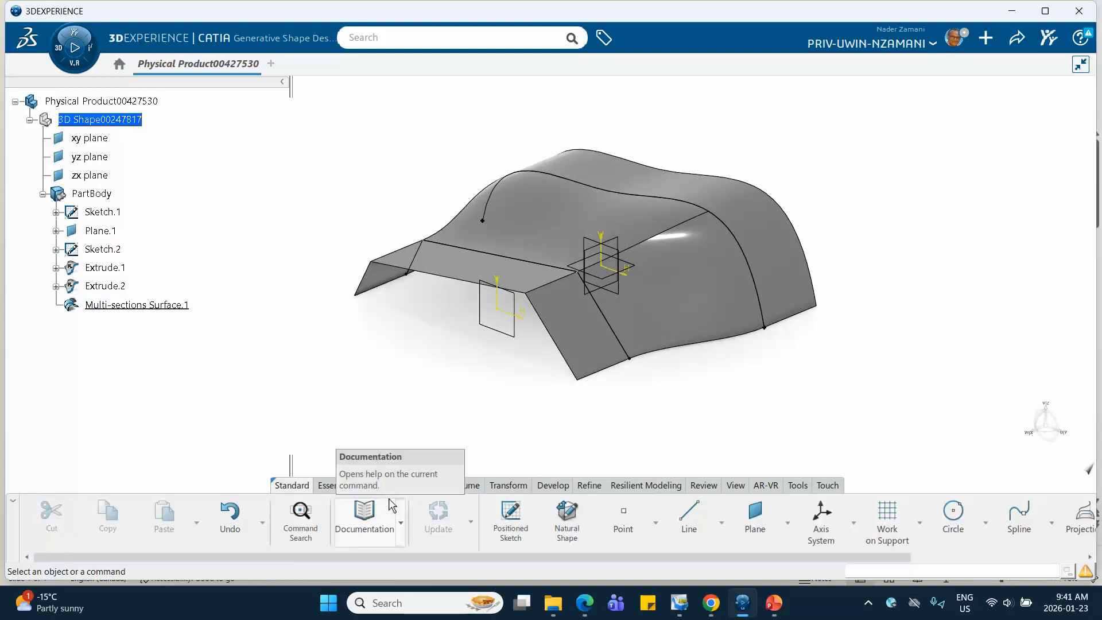
pyautogui.click(754, 514)
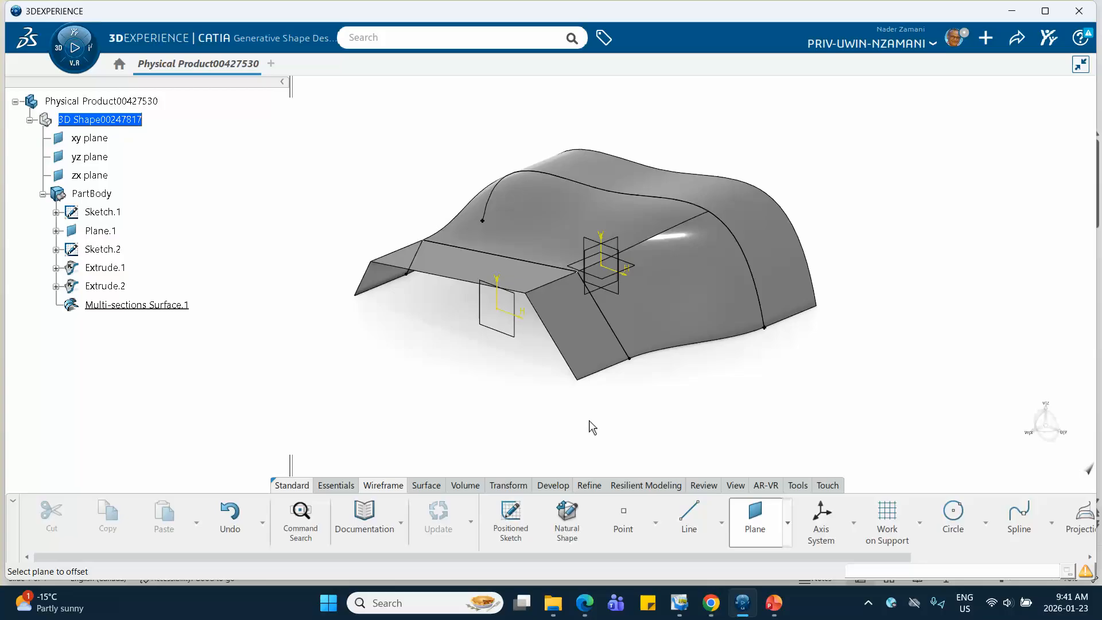
pyautogui.click(506, 333)
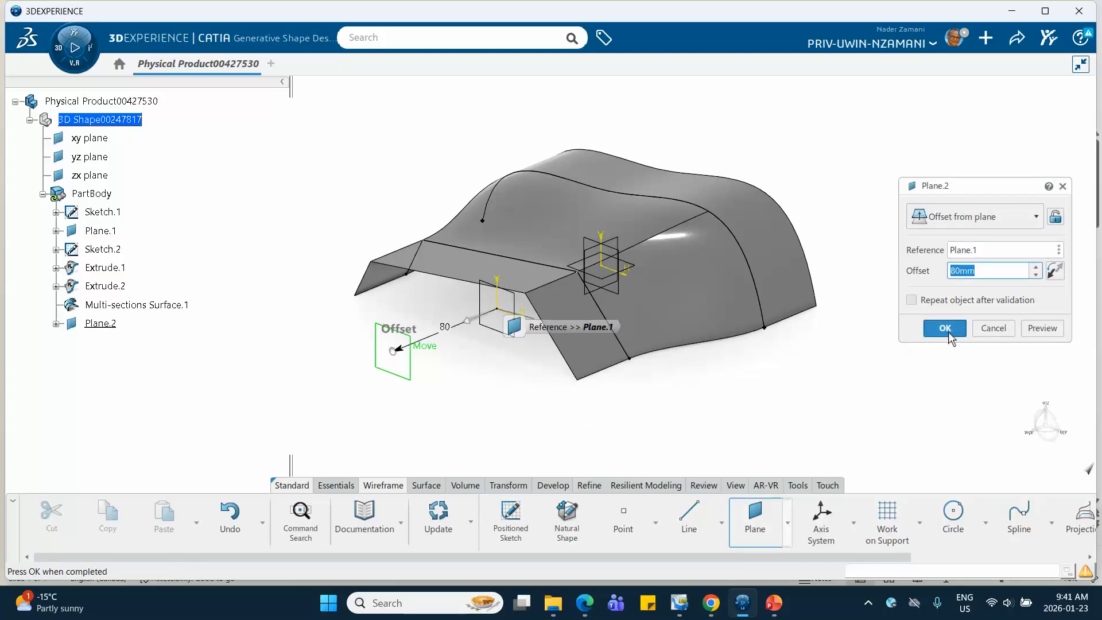
pyautogui.click(944, 328)
# - Start a sketch on the plane offset 80 mm from Plane.1
pyautogui.moveTo(884, 386); pyautogui.dragTo(303, 374, button='middle')
pyautogui.click(379, 347)
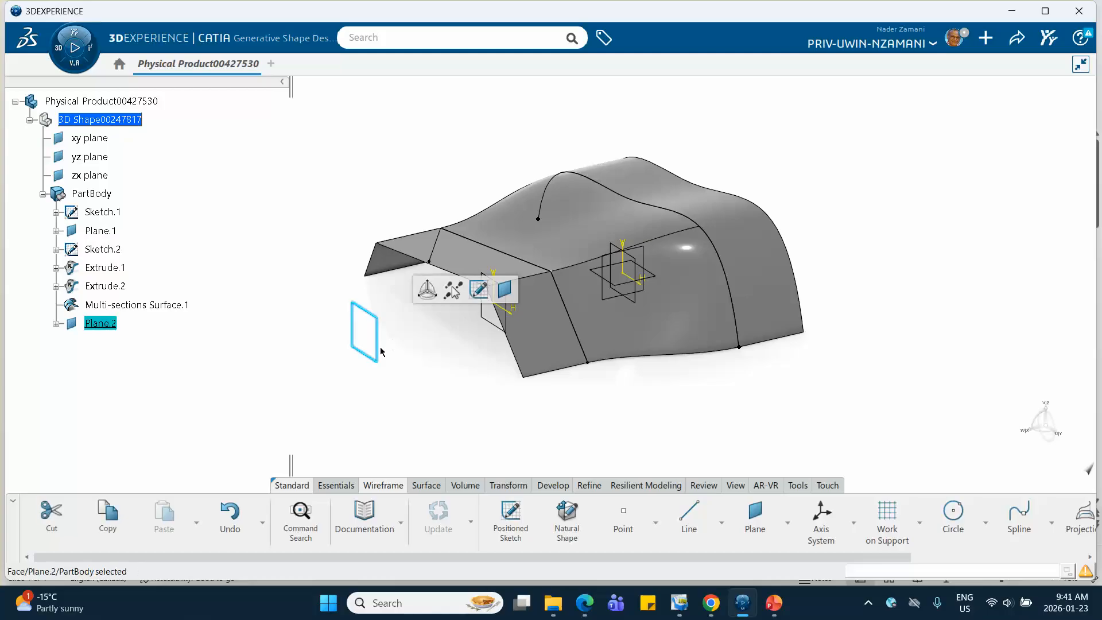
pyautogui.click(478, 291)
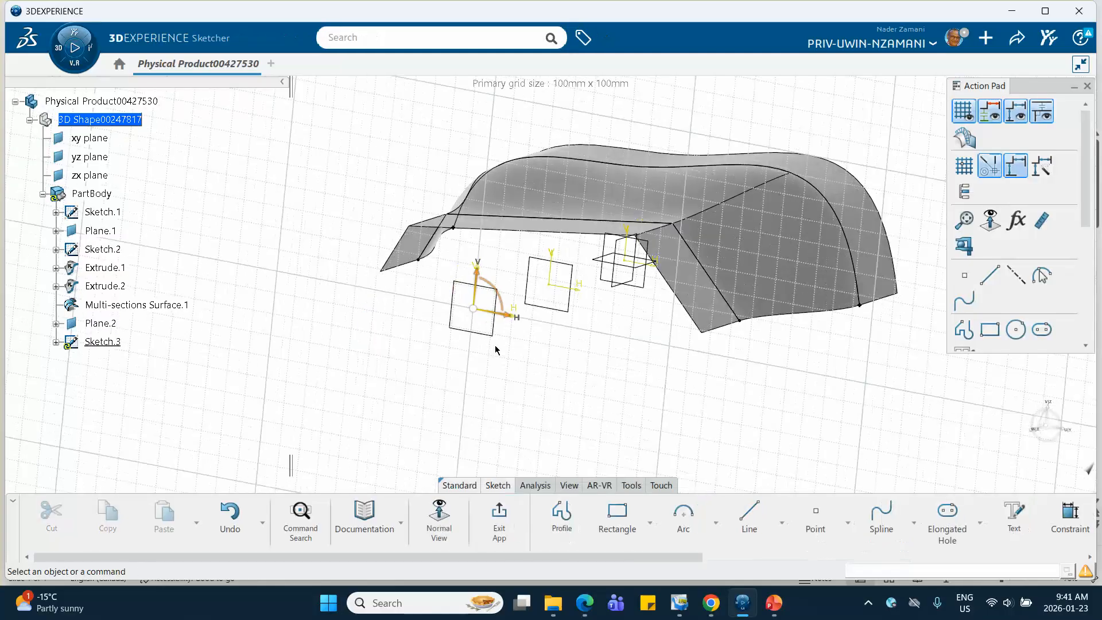
pyautogui.click(683, 514)
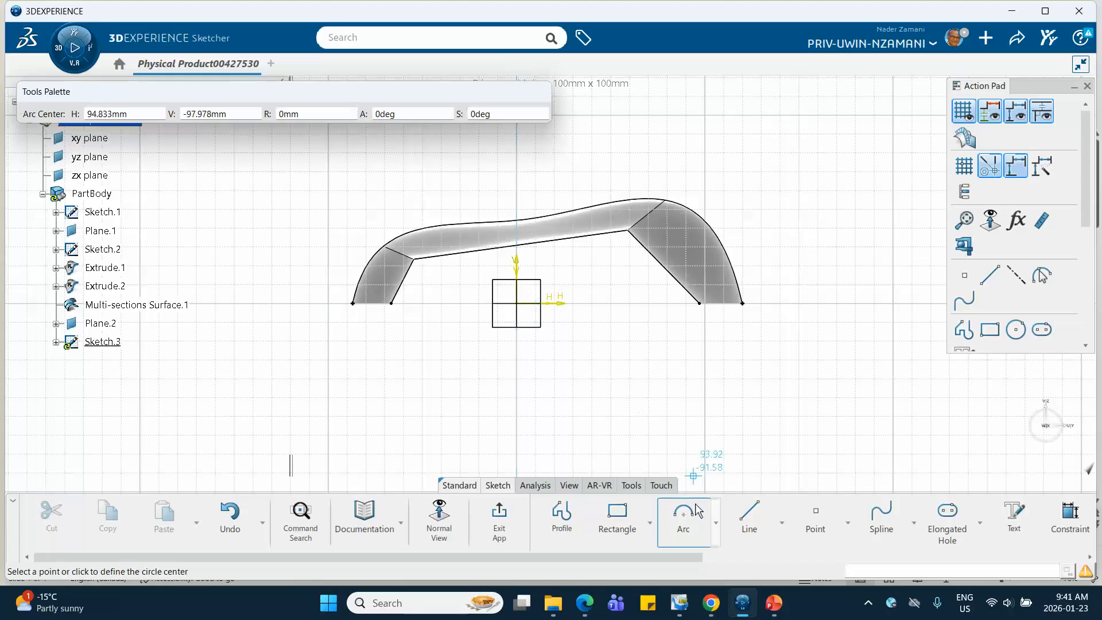
pyautogui.click(715, 520)
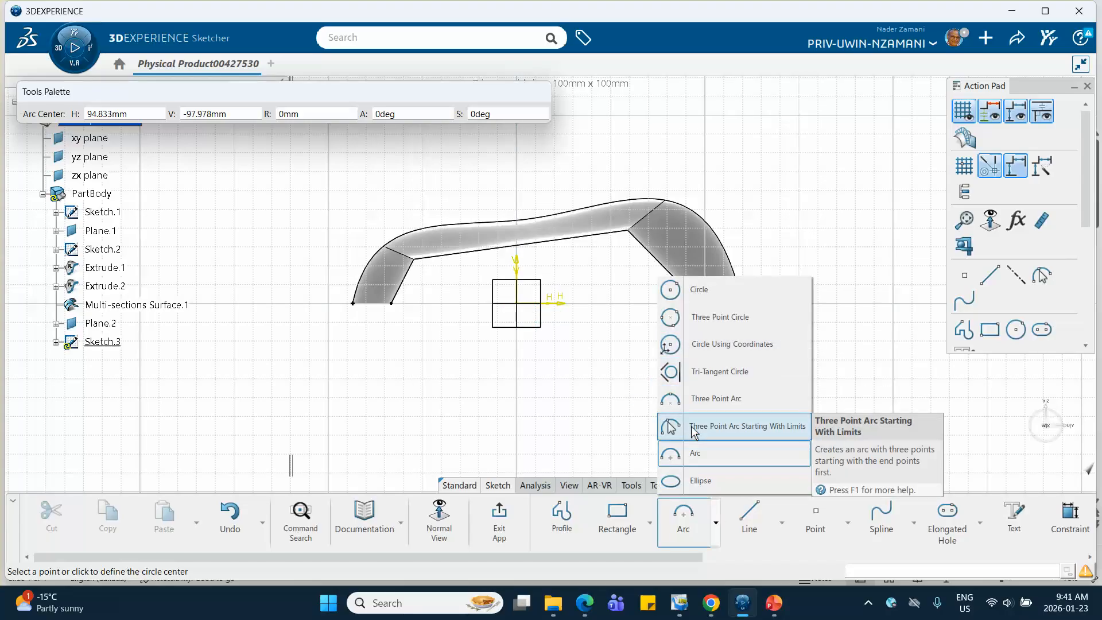
pyautogui.click(694, 425)
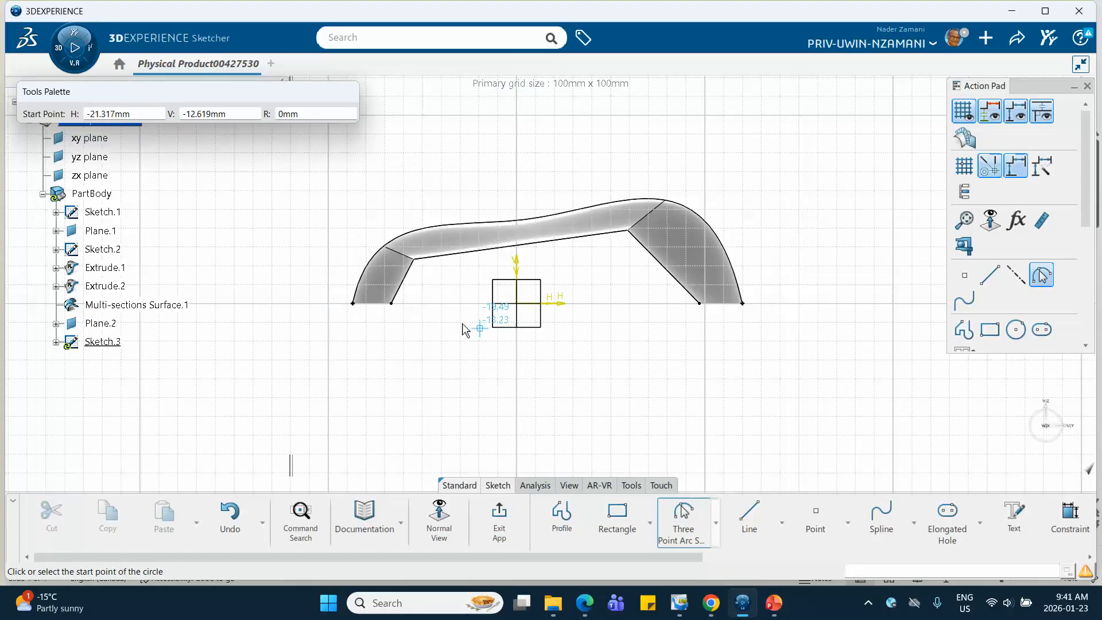
pyautogui.click(328, 304)
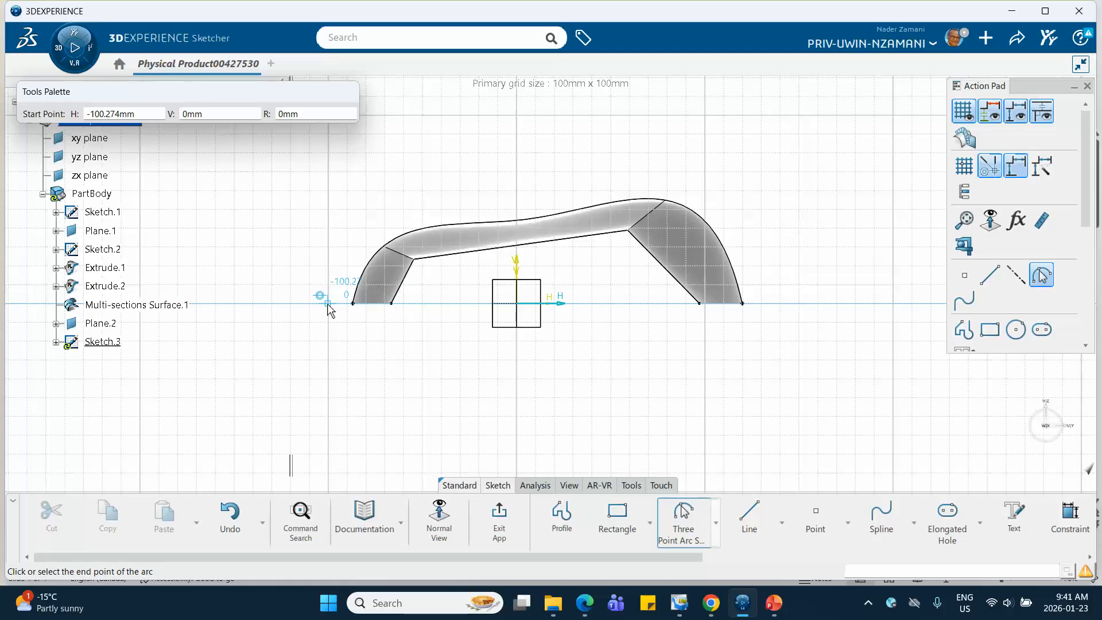
pyautogui.click(480, 266)
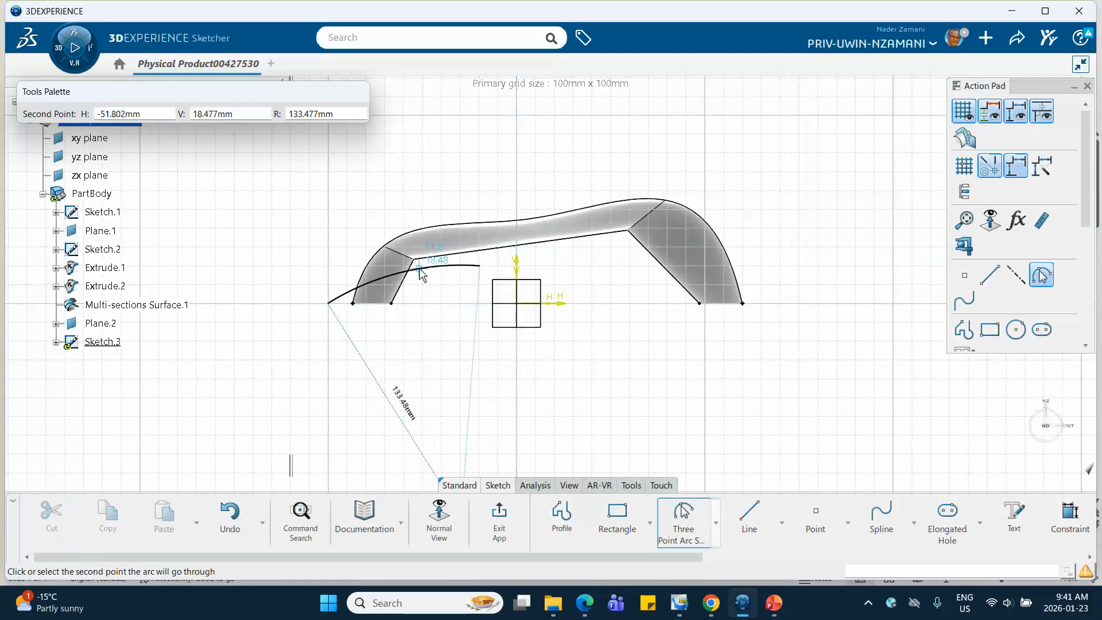
pyautogui.press('Escape')
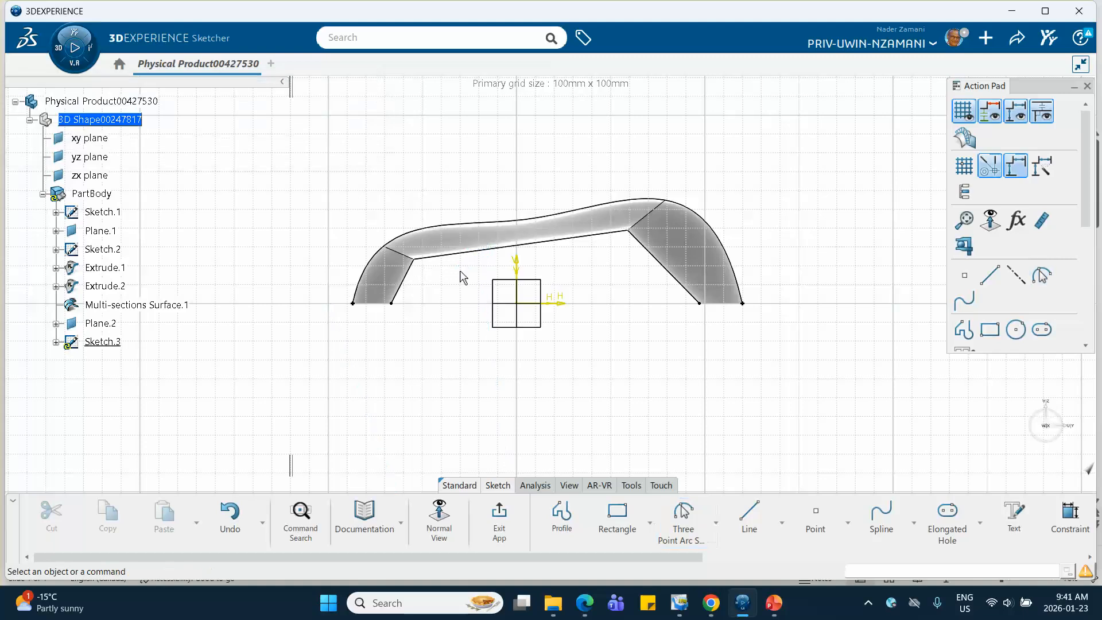
# - Sketch a three-point arc from about H -50 mm on the horizontal axis through about (18, 16) mm back to the axis, and exit the sketch
pyautogui.click(715, 522)
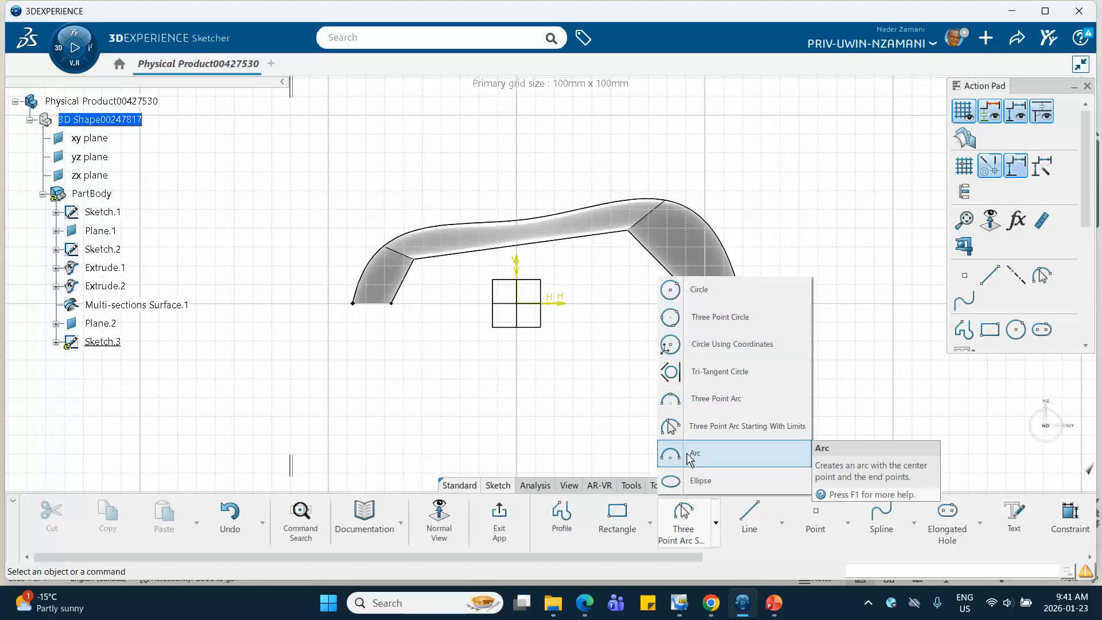
pyautogui.click(681, 402)
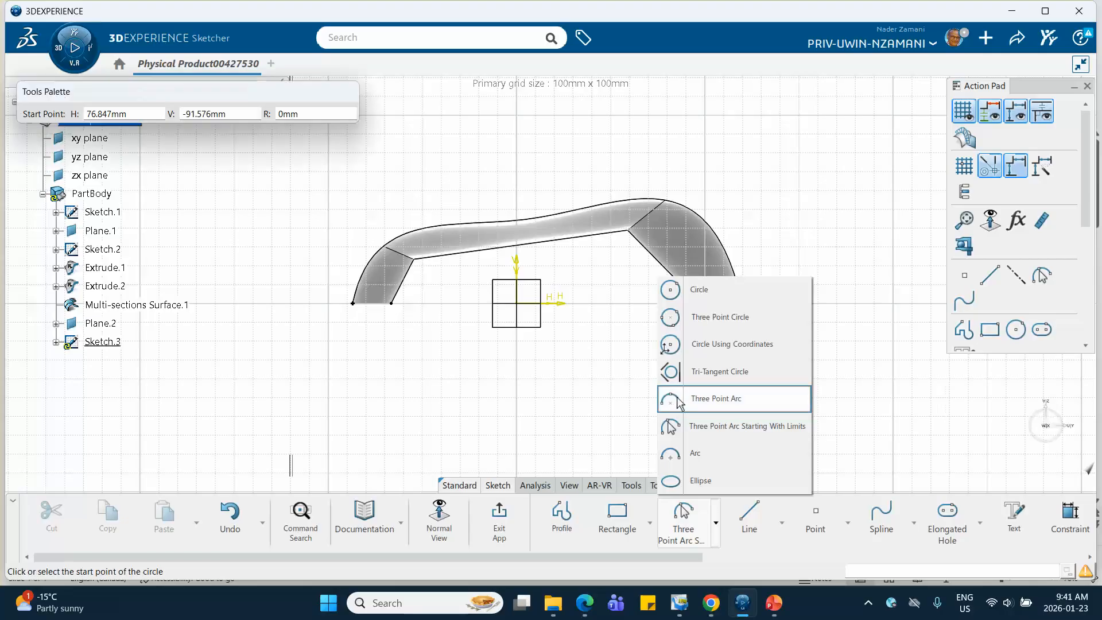
pyautogui.click(420, 303)
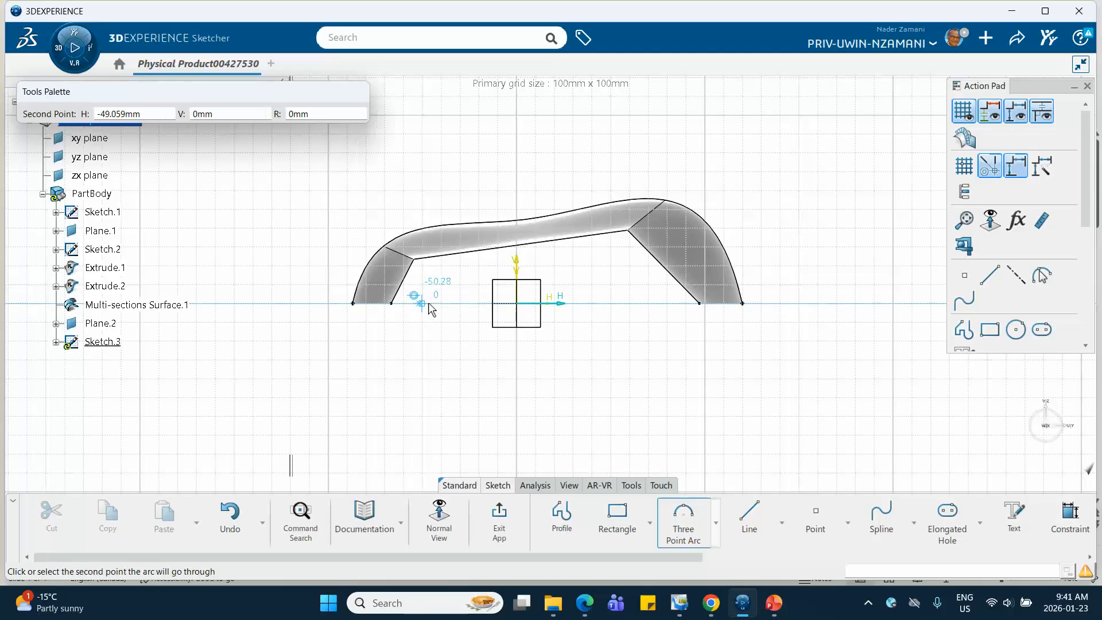
pyautogui.click(550, 272)
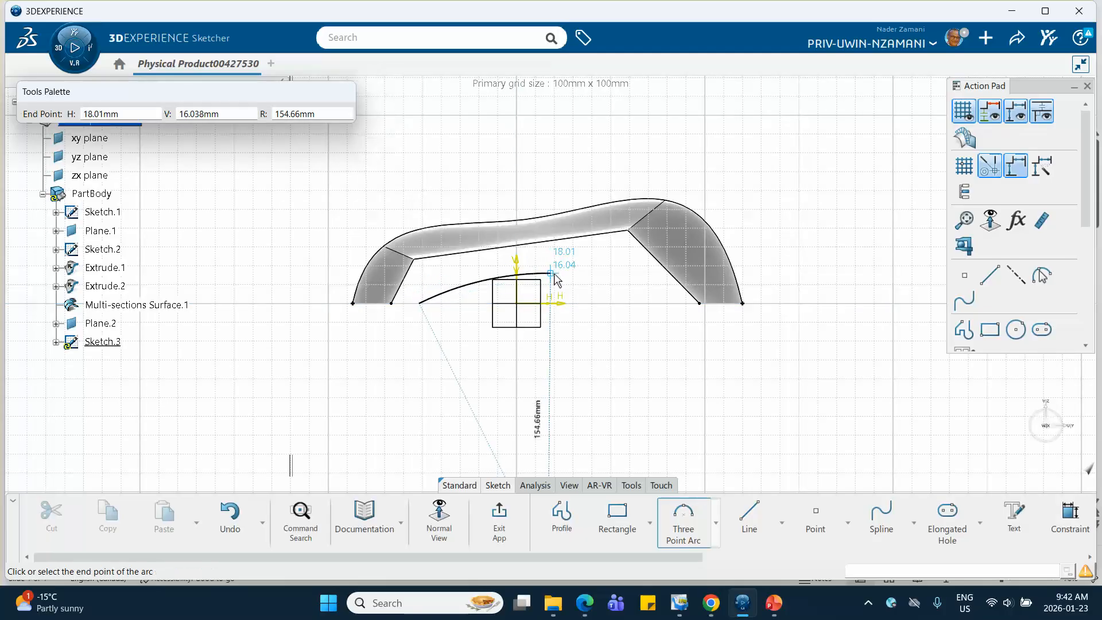
pyautogui.click(681, 304)
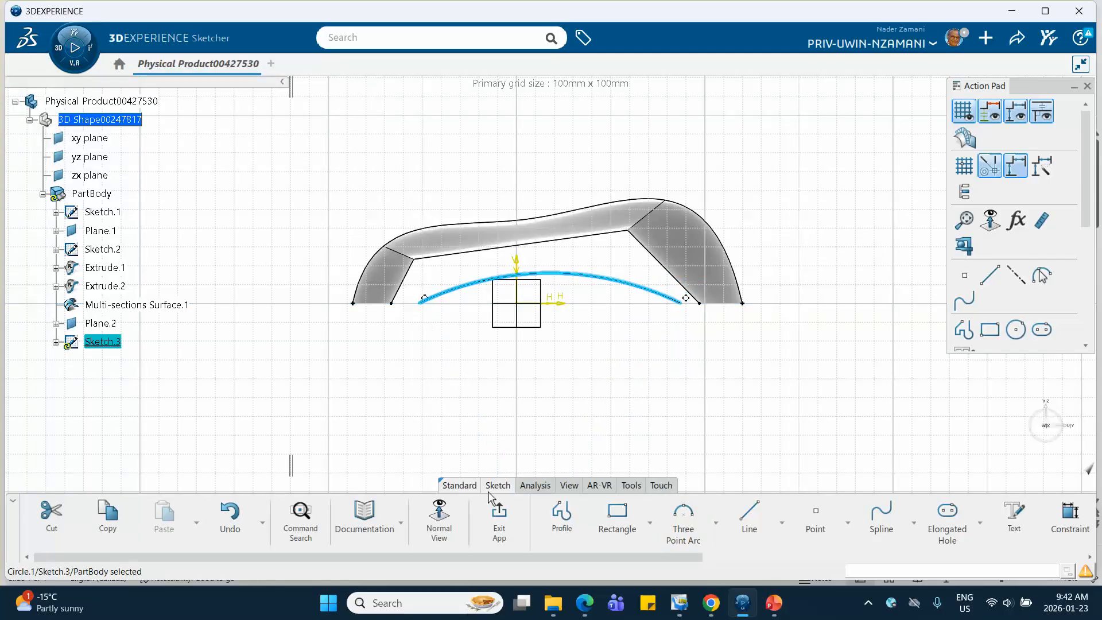
pyautogui.click(501, 509)
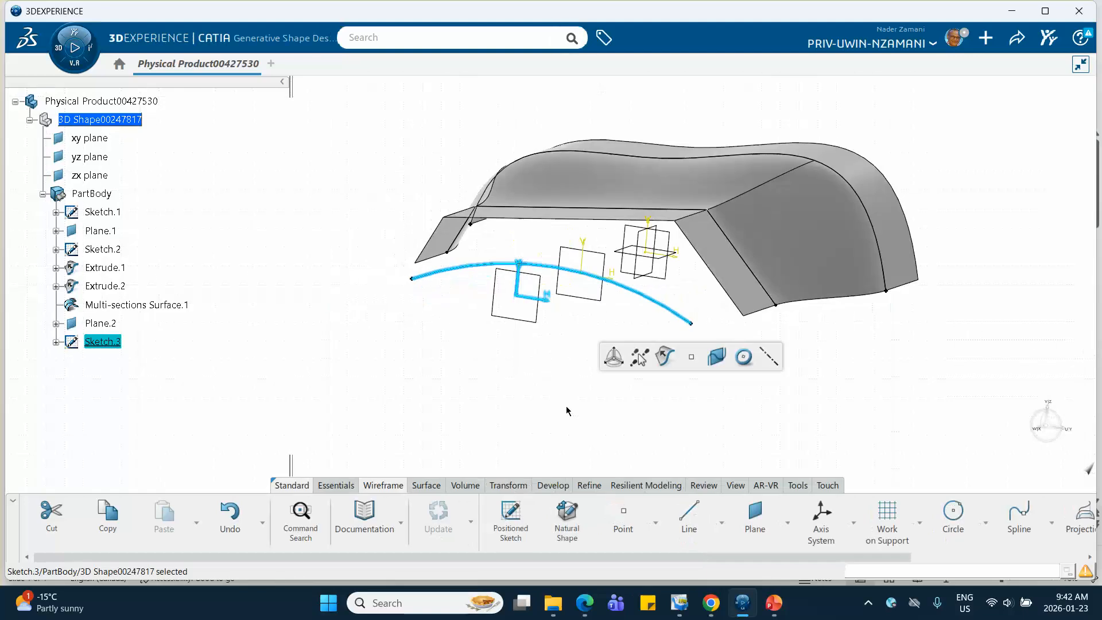
# - Extrude the Sketch.3 arc into a surface longer than 20 mm, on the side away from the other two extruded surfaces
pyautogui.click(470, 394)
pyautogui.moveTo(628, 392); pyautogui.dragTo(507, 384, button='middle')
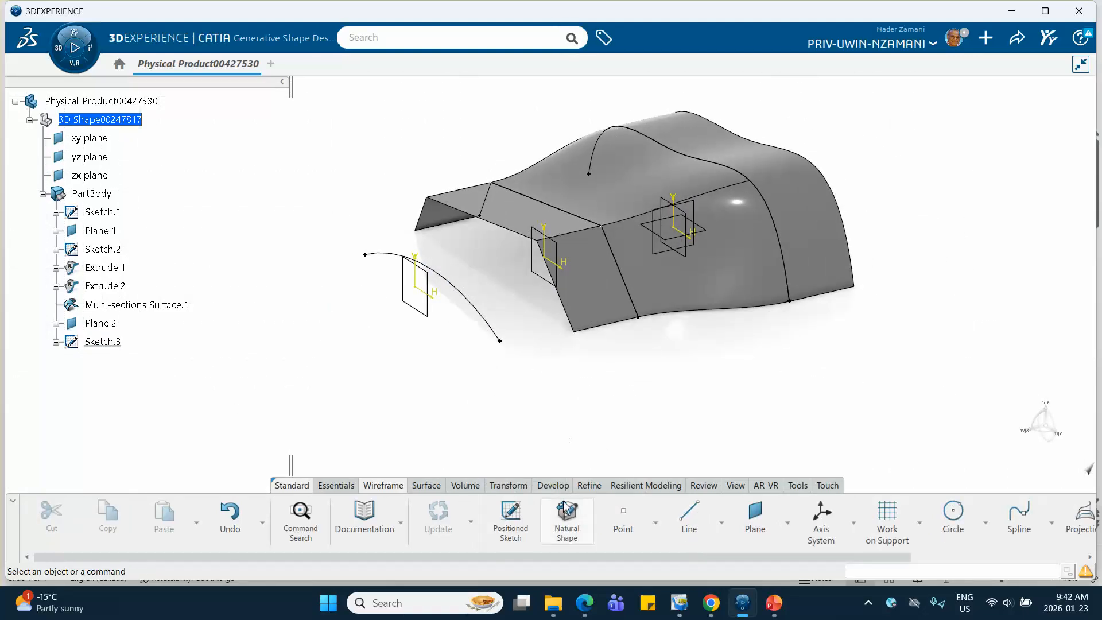
pyautogui.click(482, 315)
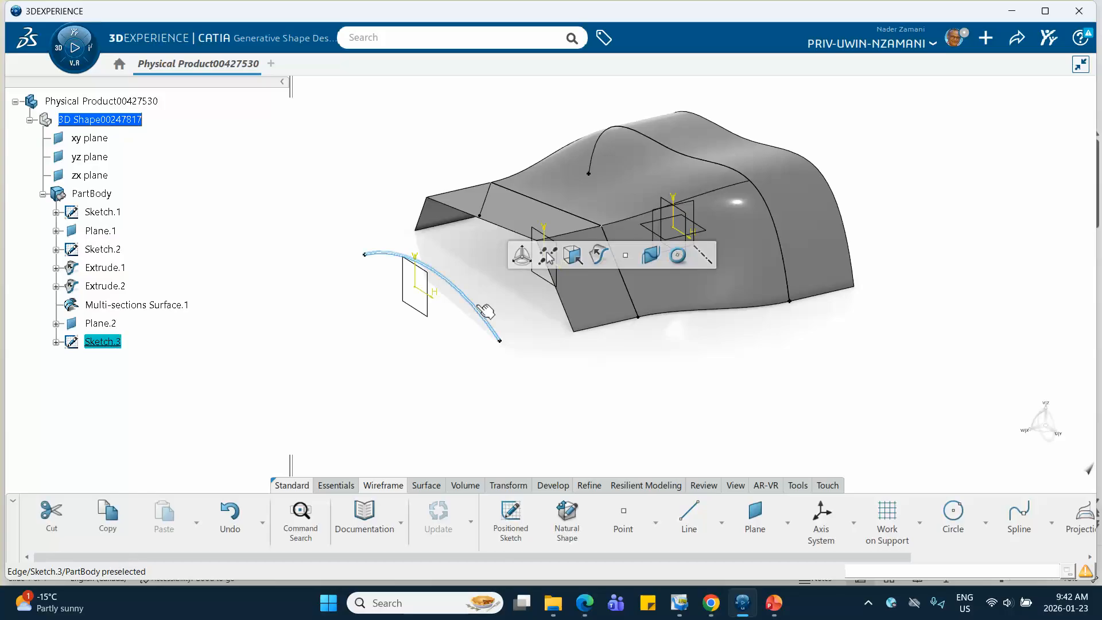
pyautogui.click(598, 255)
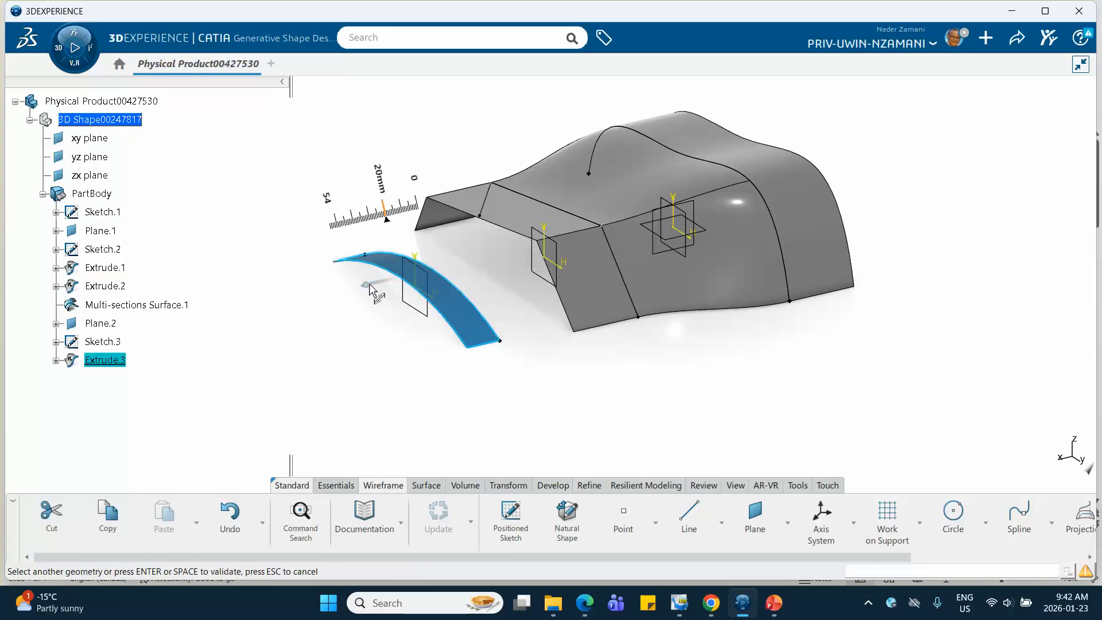
pyautogui.moveTo(371, 285); pyautogui.dragTo(312, 299)
pyautogui.click(495, 407)
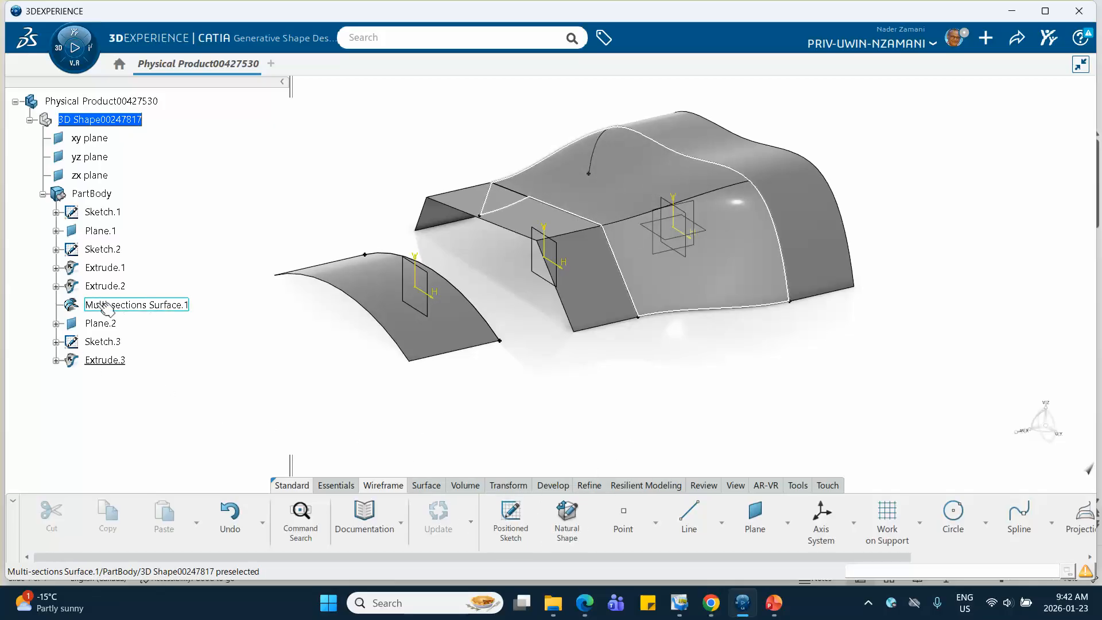
# - Hide Multi-sections Surface.1 so that only the three extruded surfaces are displayed
pyautogui.rightClick(166, 306)
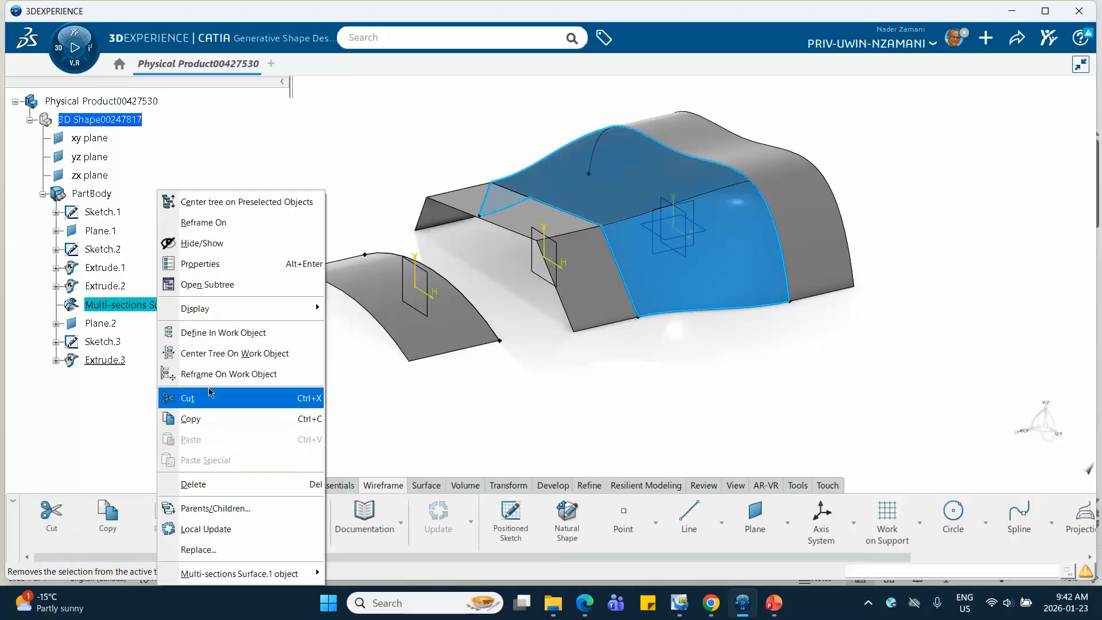
pyautogui.click(212, 243)
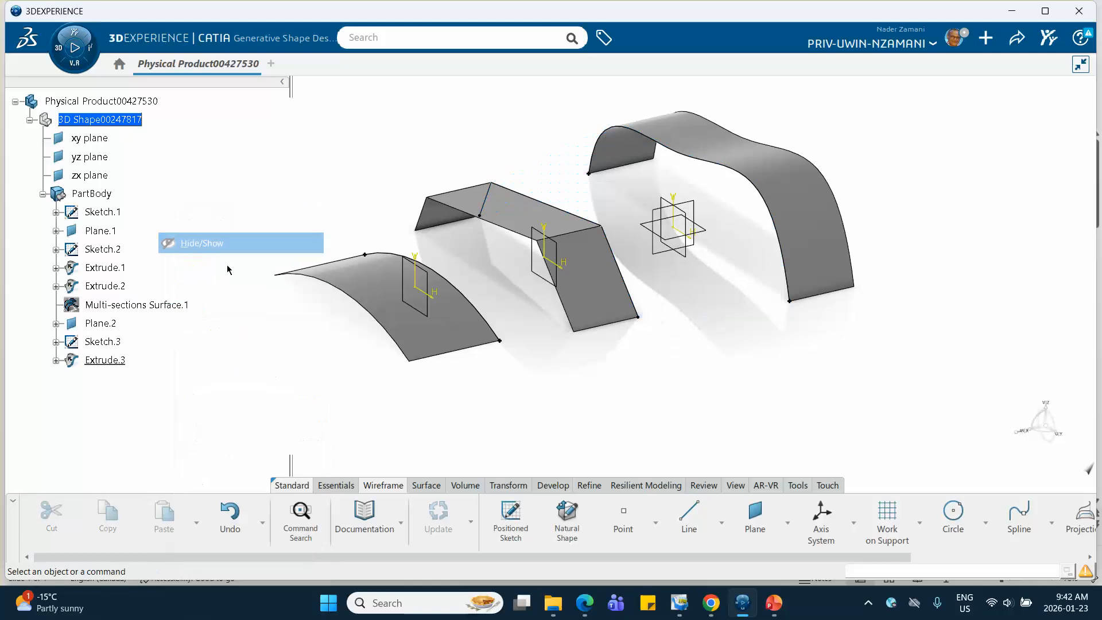
pyautogui.moveTo(559, 423); pyautogui.dragTo(555, 437, button='middle')
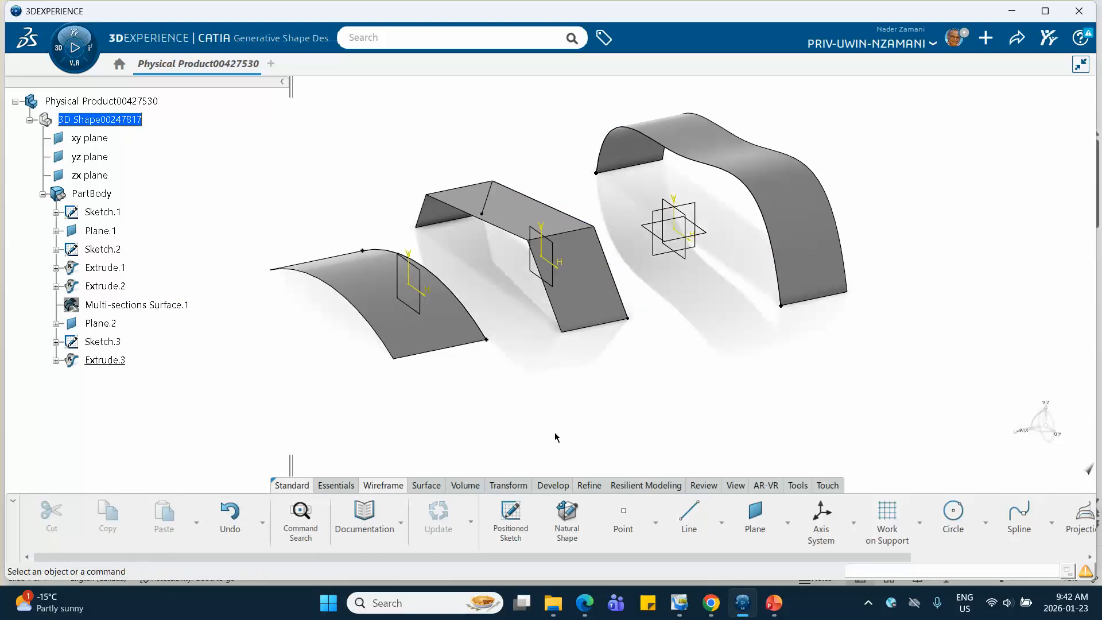
# - Start a new multi-sections surface and add Sketch.1, Sketch.2 and Sketch.3 as its sections in that order
pyautogui.click(435, 488)
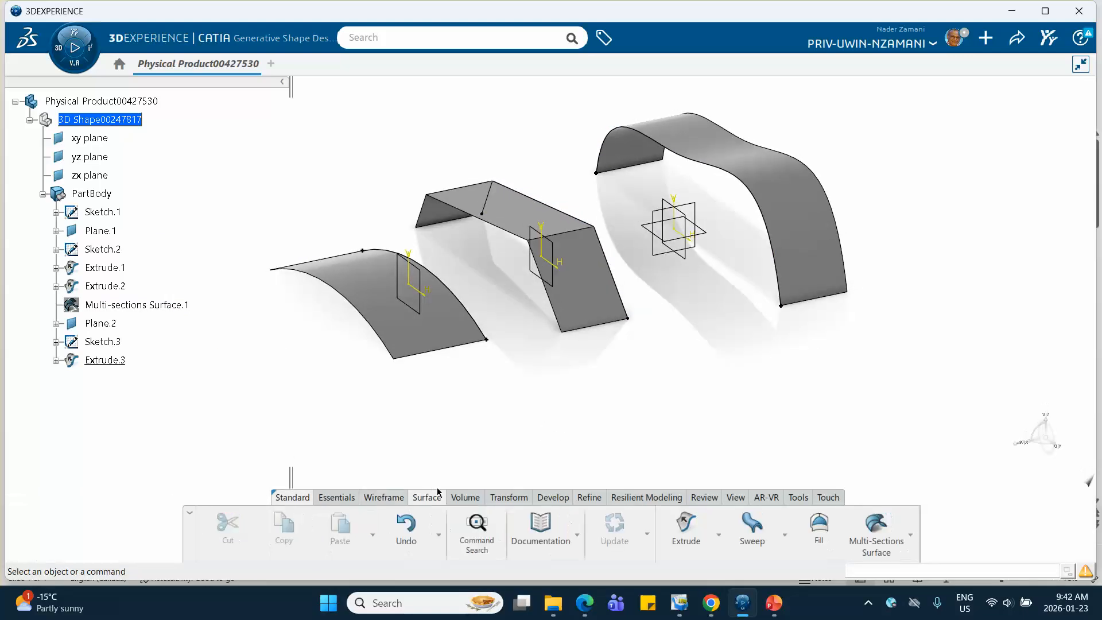
pyautogui.click(869, 533)
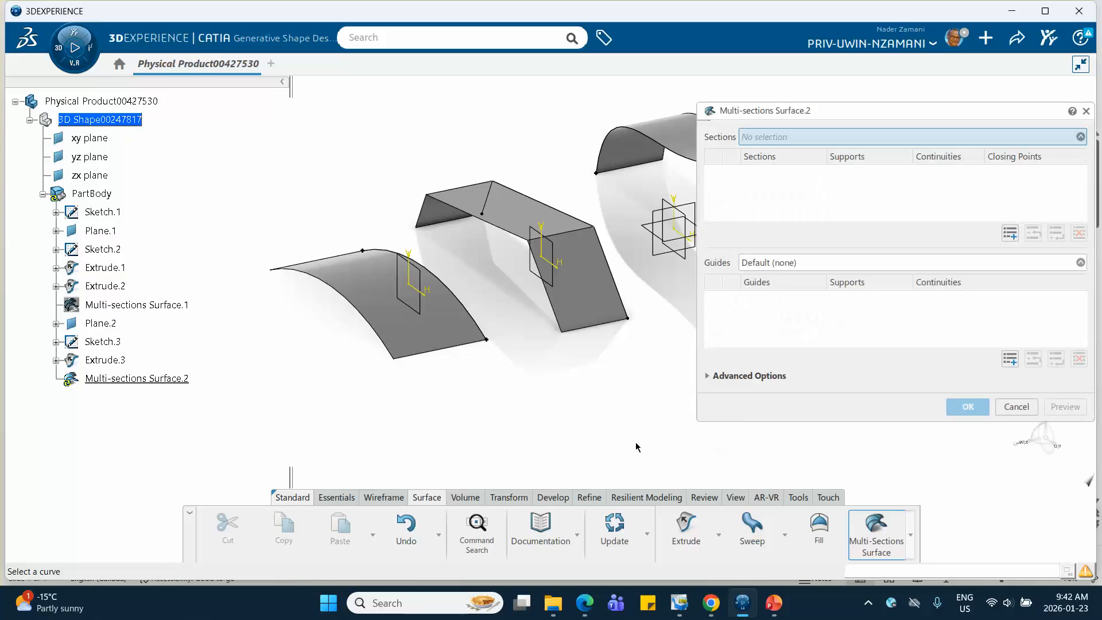
pyautogui.moveTo(635, 443); pyautogui.dragTo(529, 432, button='middle')
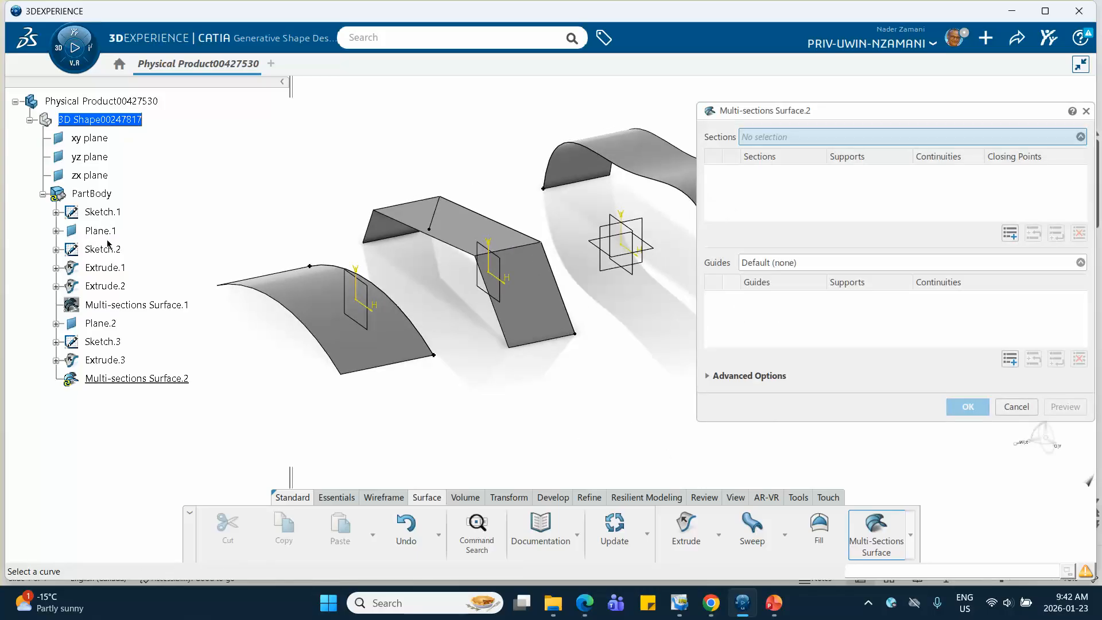
pyautogui.click(102, 212)
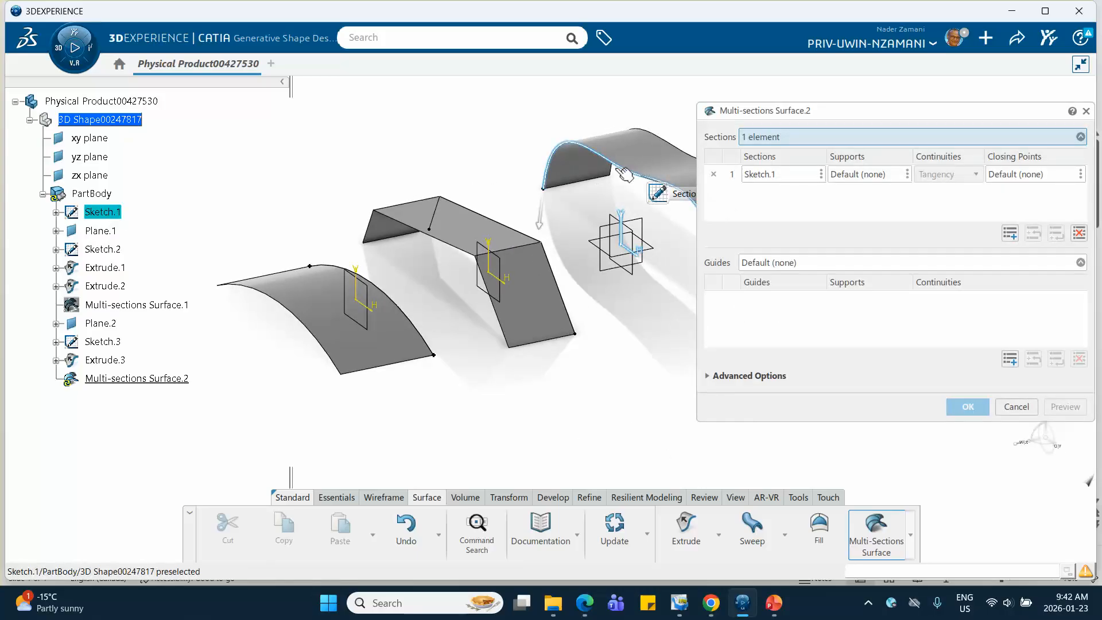
pyautogui.click(112, 250)
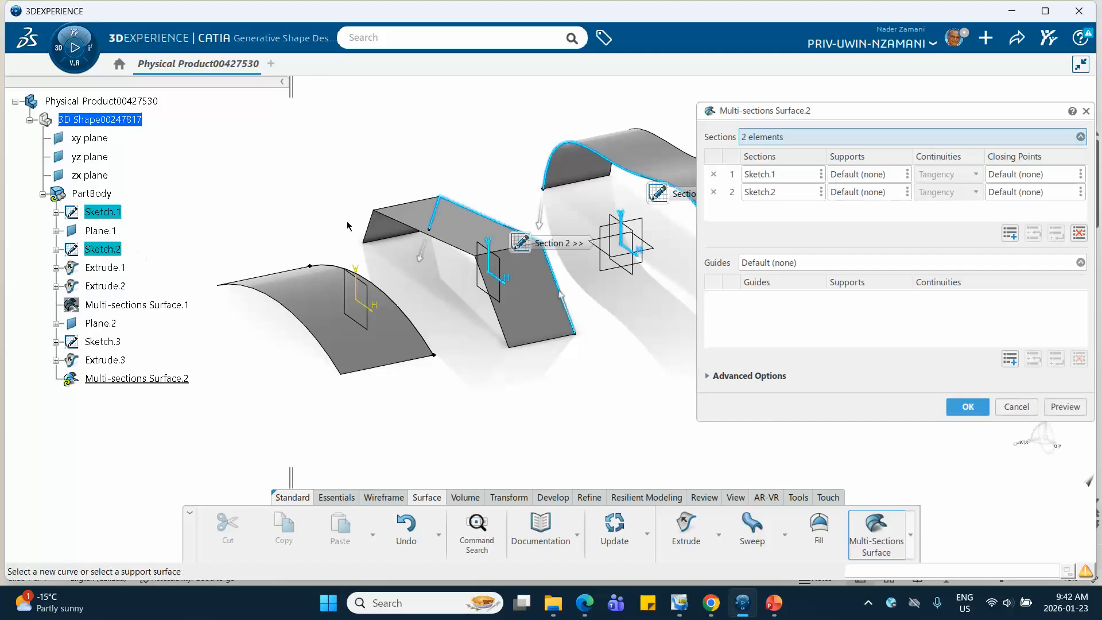
pyautogui.click(117, 361)
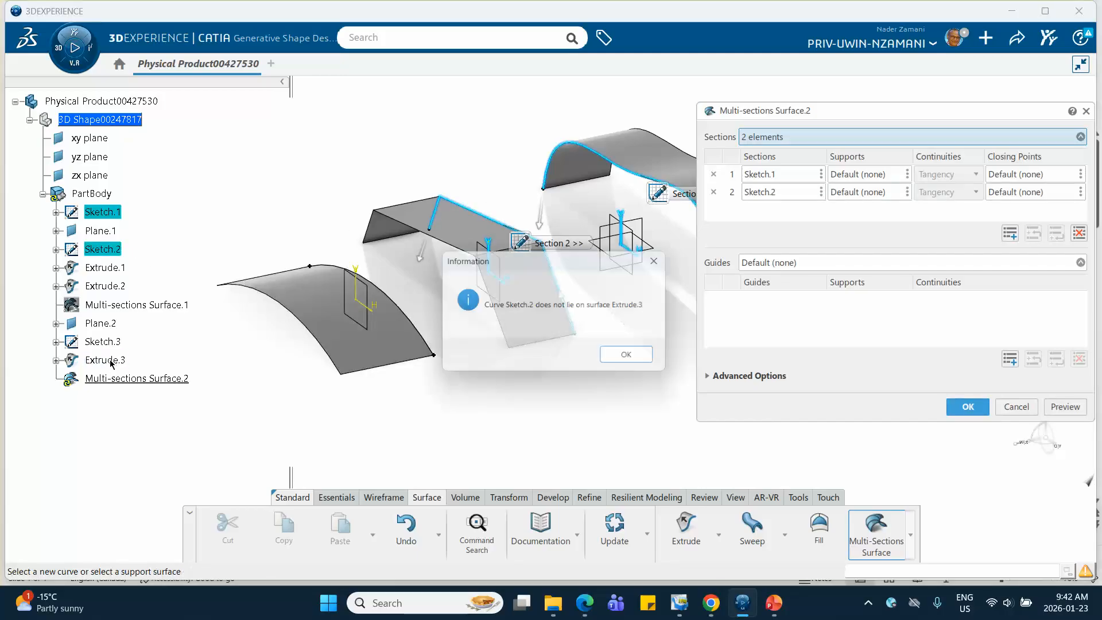
pyautogui.click(629, 358)
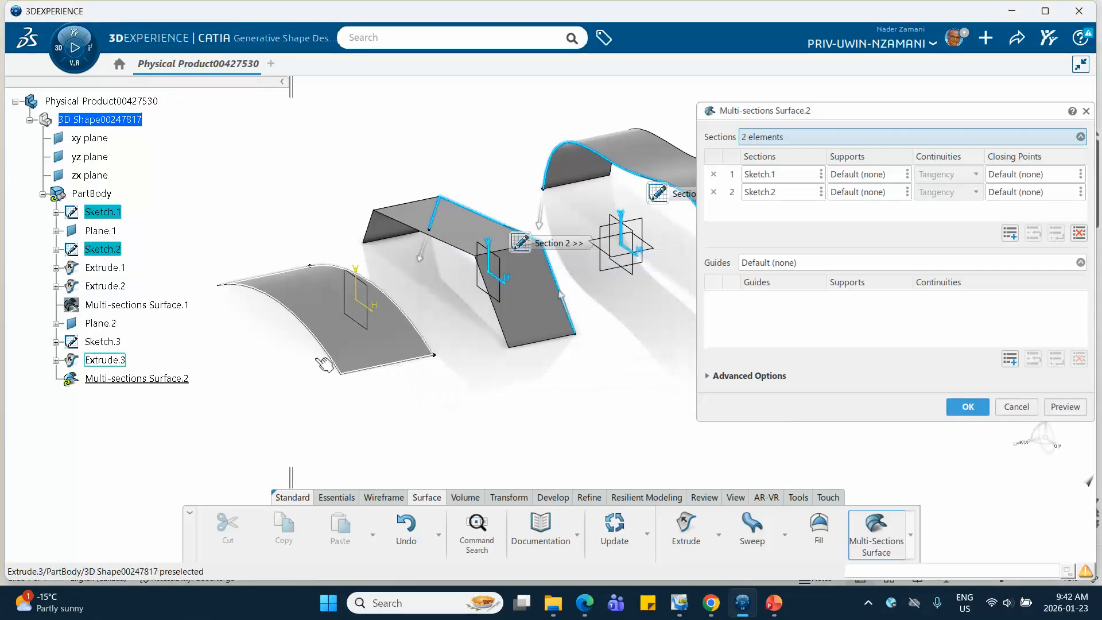
pyautogui.click(112, 344)
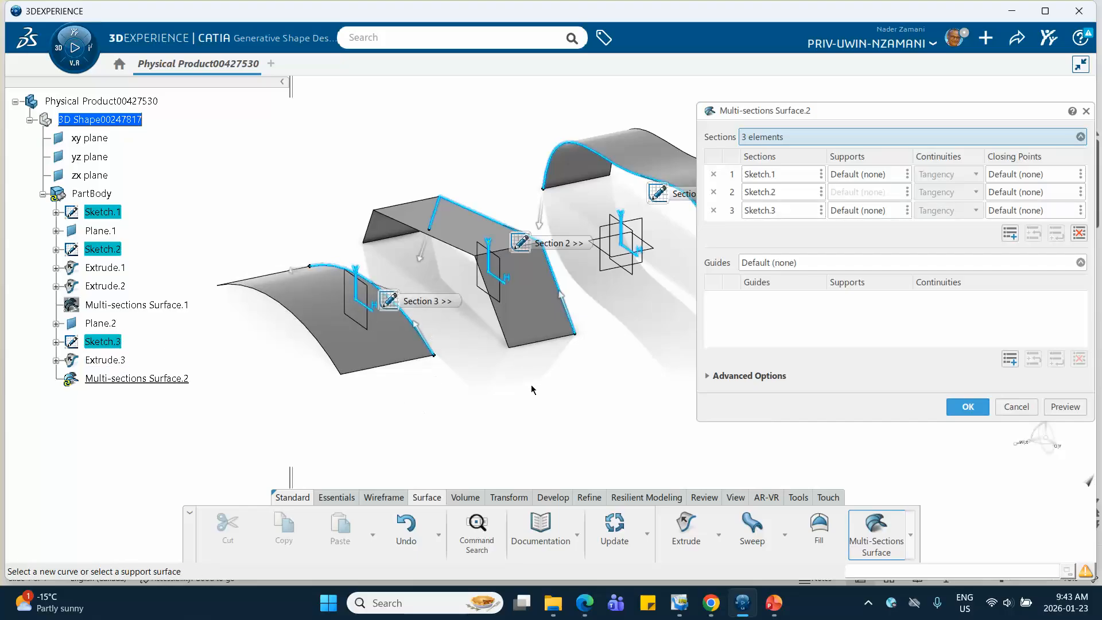
# - Check the direction arrows of the three sections and preview the multi-sections surface without supports
pyautogui.moveTo(539, 386); pyautogui.dragTo(460, 389, button='middle')
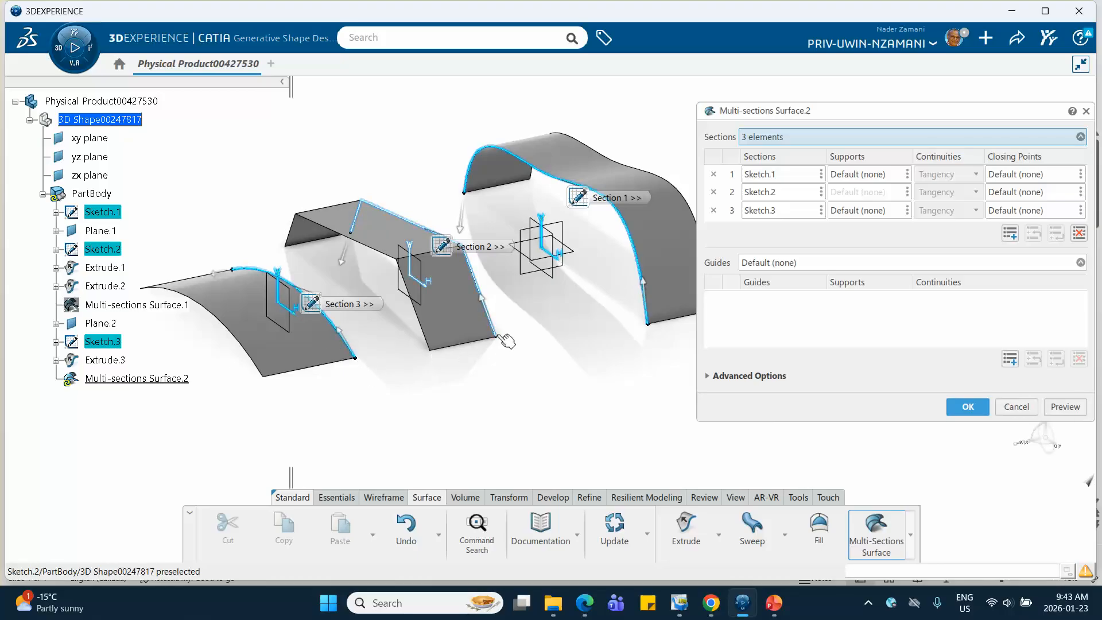
pyautogui.moveTo(472, 409); pyautogui.dragTo(541, 410, button='middle')
pyautogui.moveTo(432, 419); pyautogui.dragTo(491, 396, button='middle')
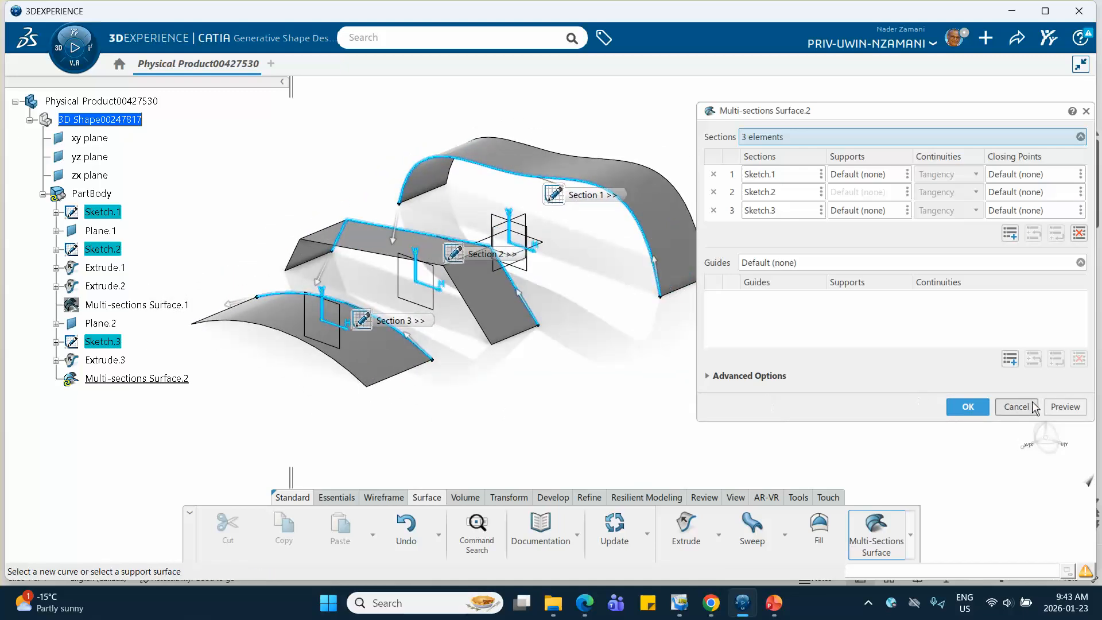
pyautogui.click(1064, 406)
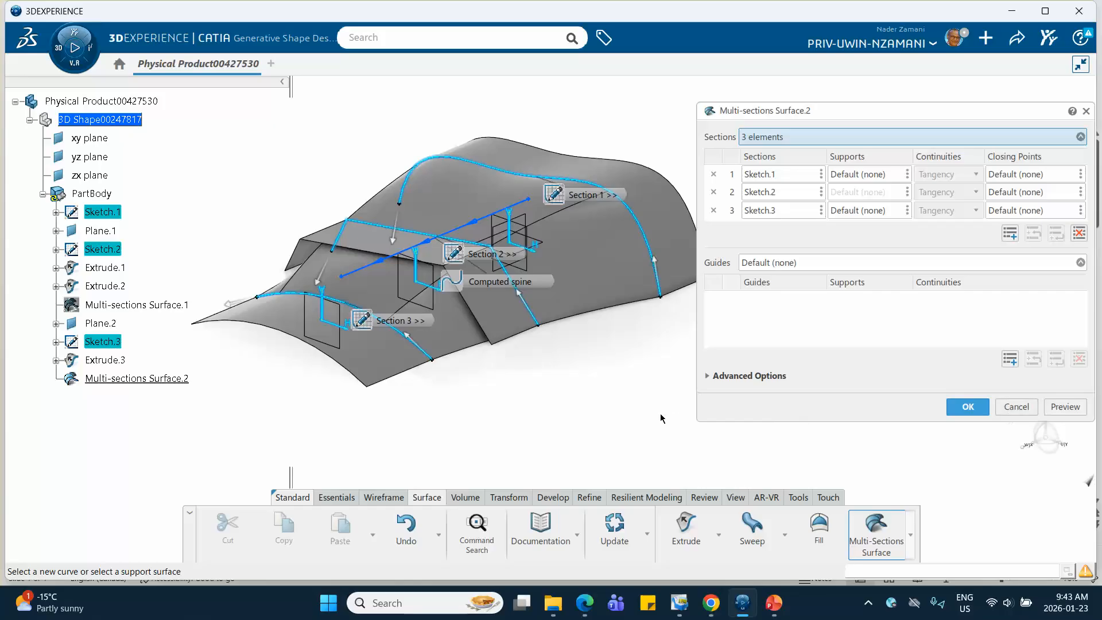
# - Hide Extrude.2 and examine the previewed surface from the side
pyautogui.rightClick(499, 316)
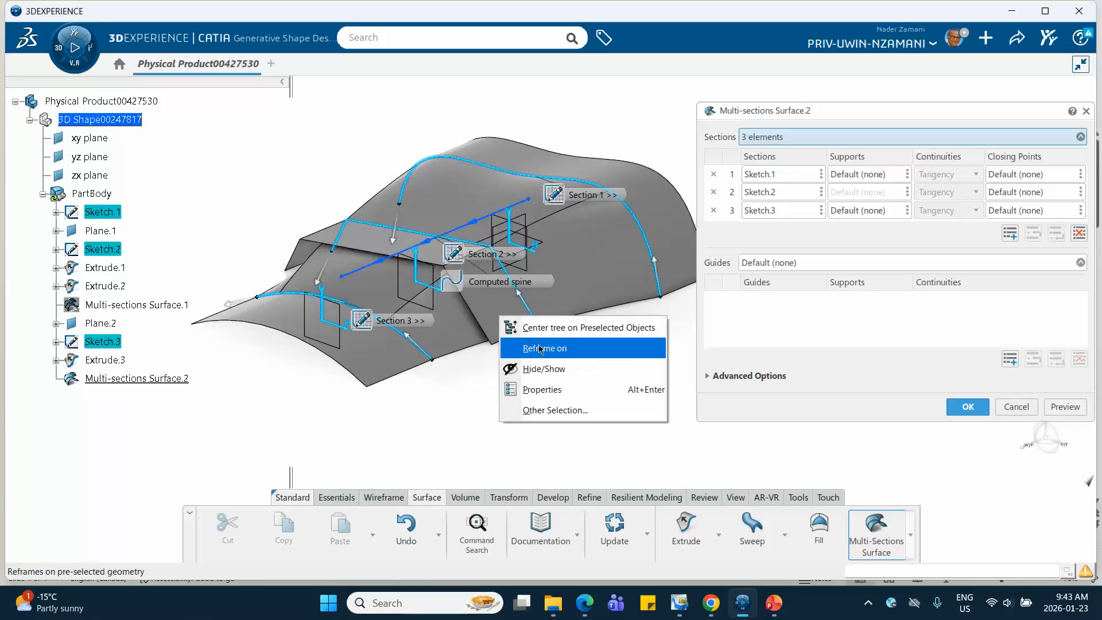
pyautogui.click(543, 369)
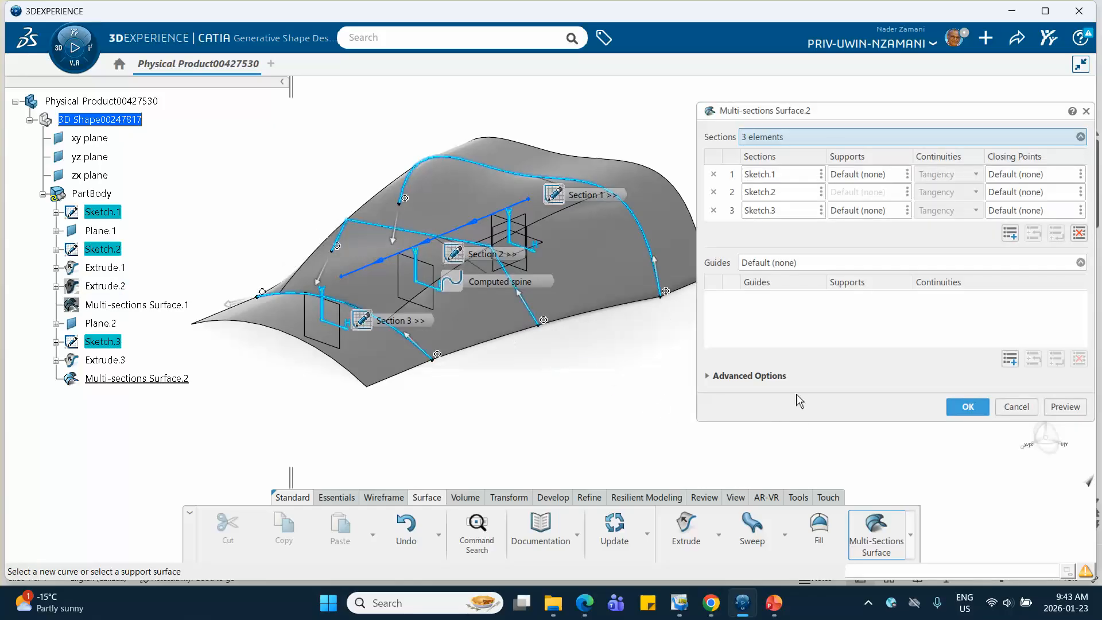
pyautogui.moveTo(541, 406)
pyautogui.mouseDown(button='middle')
pyautogui.moveTo(413, 366)
pyautogui.moveTo(630, 413)
pyautogui.moveTo(607, 363)
pyautogui.mouseUp(button='middle')
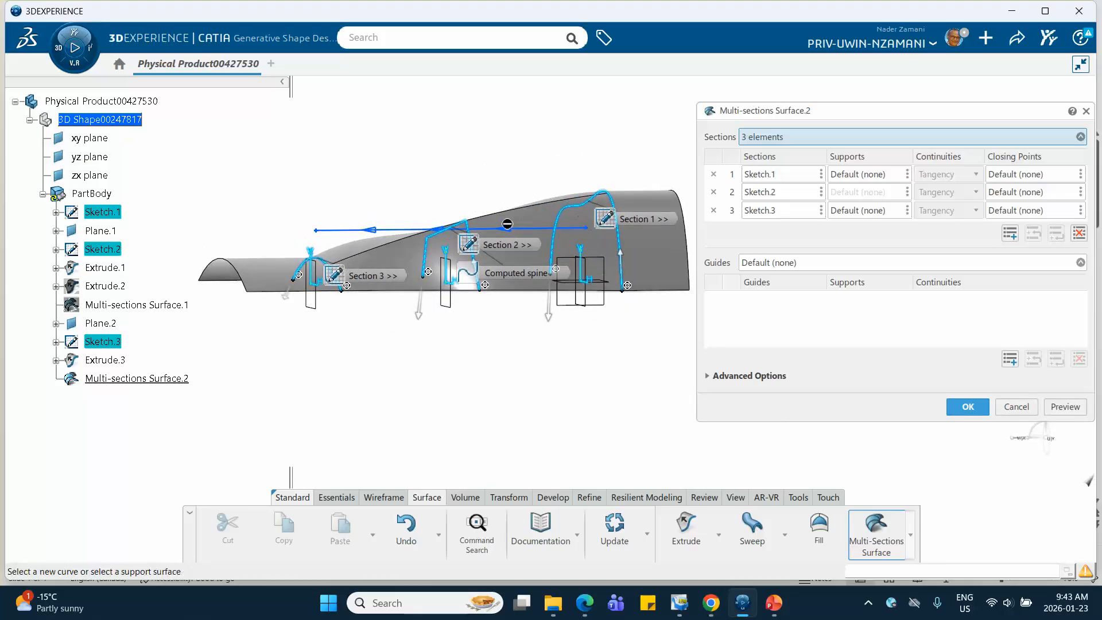
# - Assign Extrude.1 as the support of Sketch.1 and Extrude.3 as the support of Sketch.3, then preview and accept the multi-sections surface
pyautogui.moveTo(425, 319); pyautogui.dragTo(566, 225, button='middle')
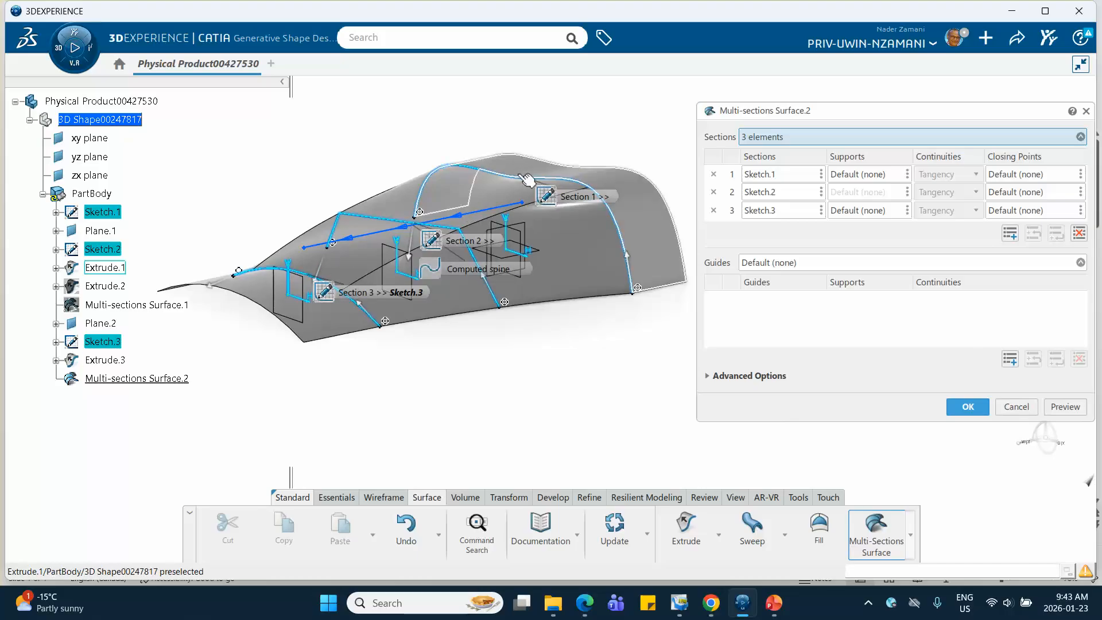
pyautogui.moveTo(558, 352); pyautogui.dragTo(616, 234, button='middle')
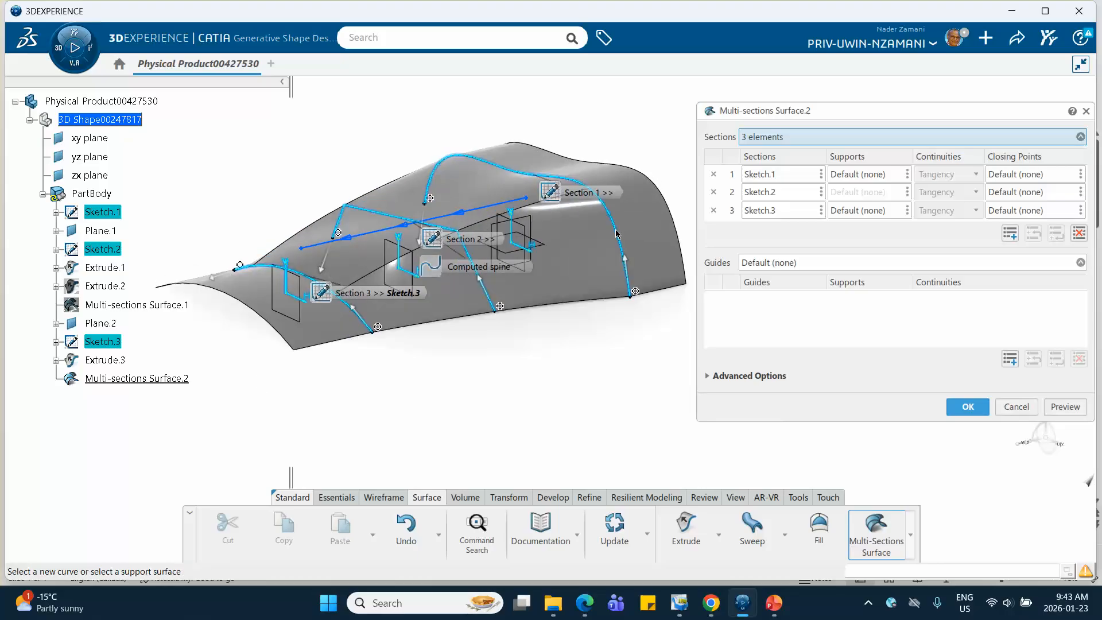
pyautogui.click(856, 178)
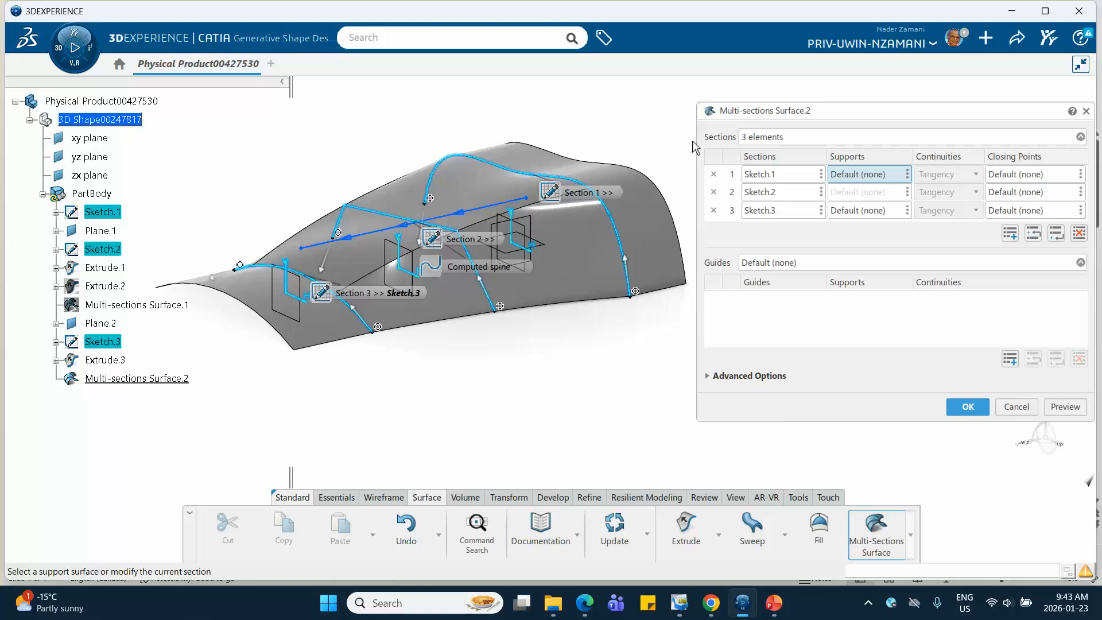
pyautogui.click(527, 160)
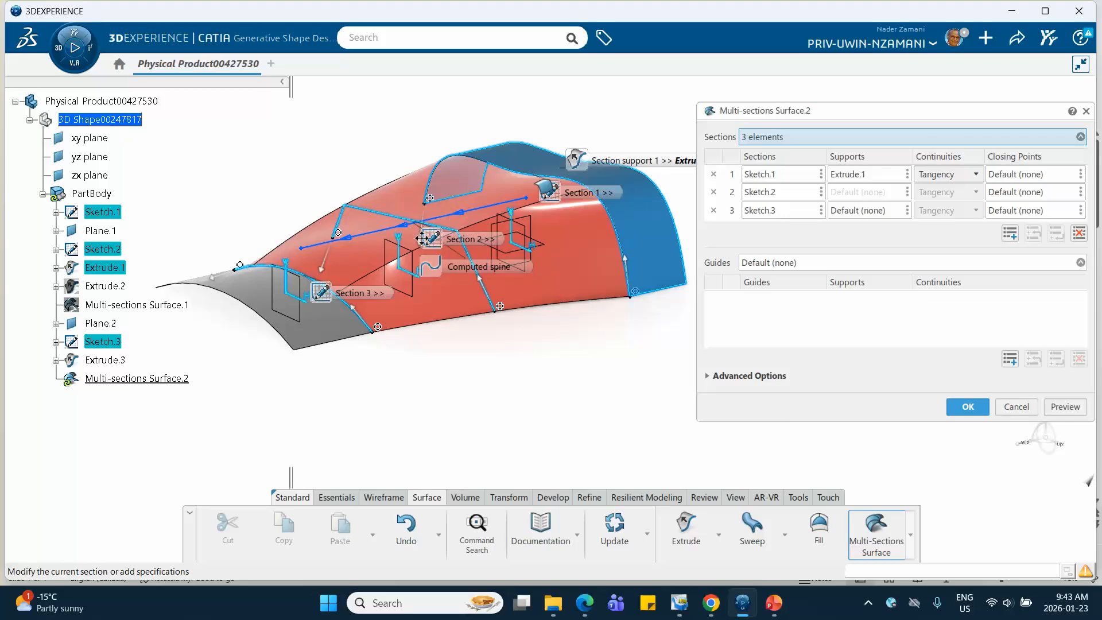
pyautogui.click(850, 211)
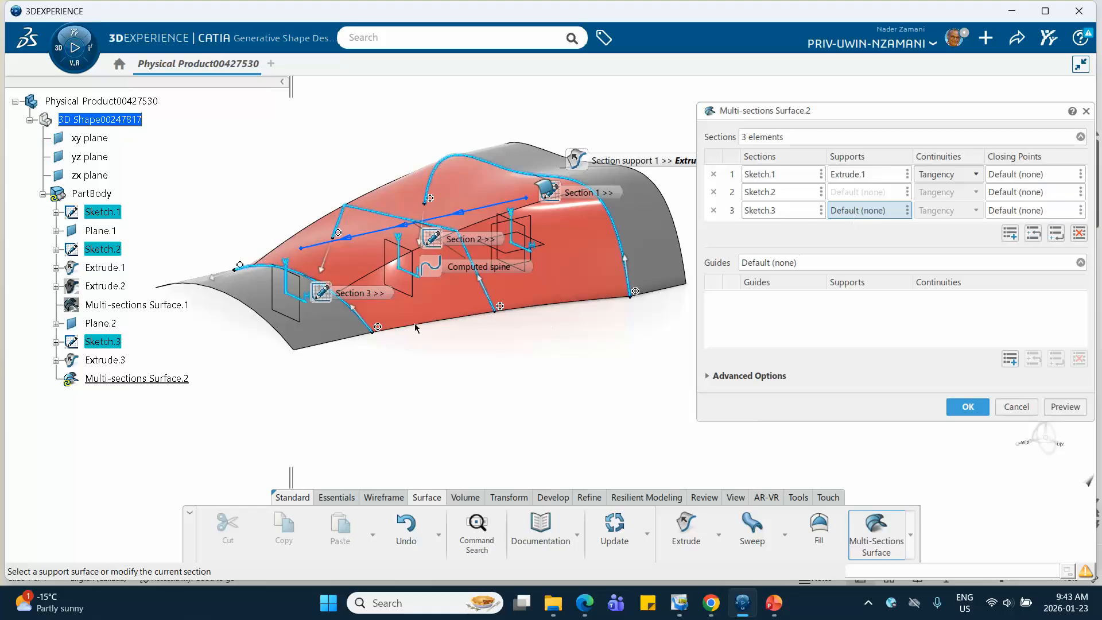
pyautogui.click(265, 299)
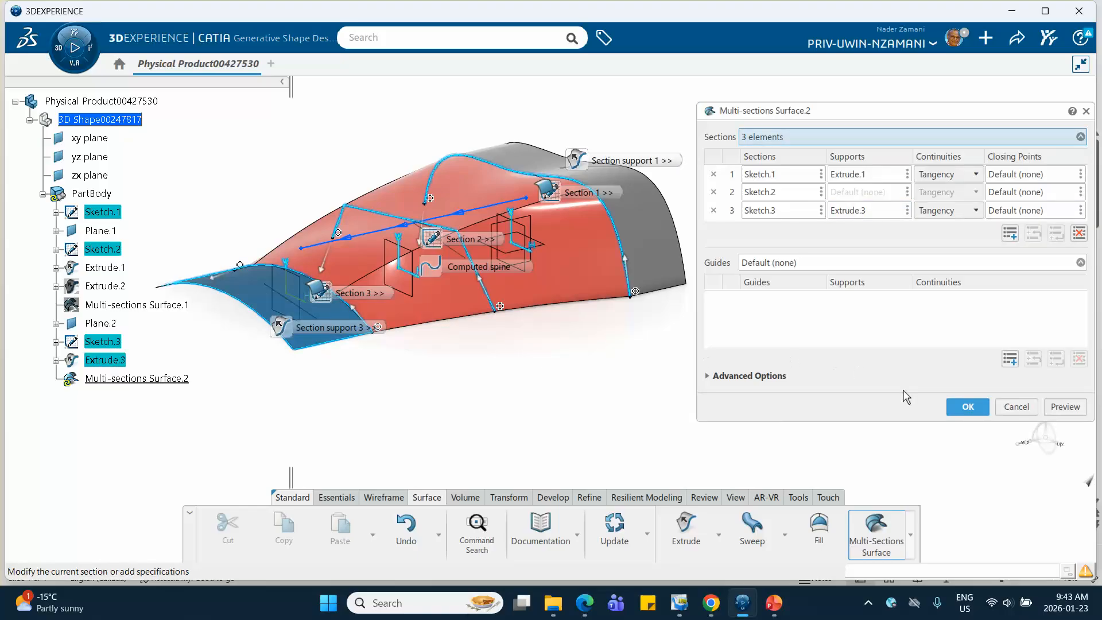
pyautogui.click(1065, 407)
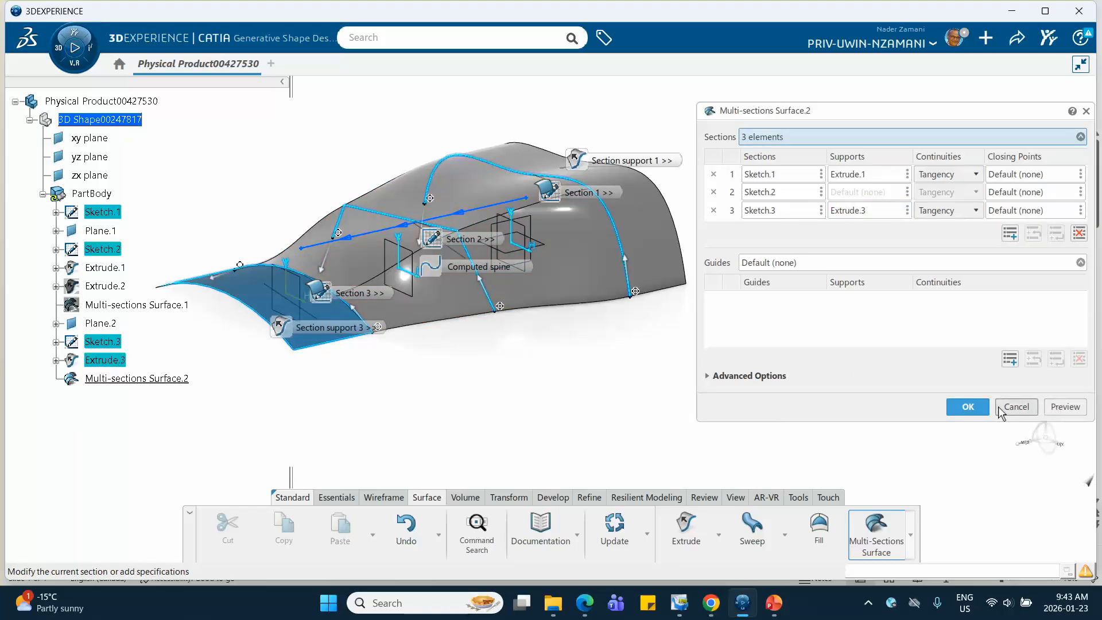
pyautogui.click(967, 406)
# - Edit Multi-sections Surface.2 and set the continuity at Sketch.1 and Sketch.3 to Curvature, previewing each change
pyautogui.moveTo(765, 395); pyautogui.dragTo(586, 362, button='middle')
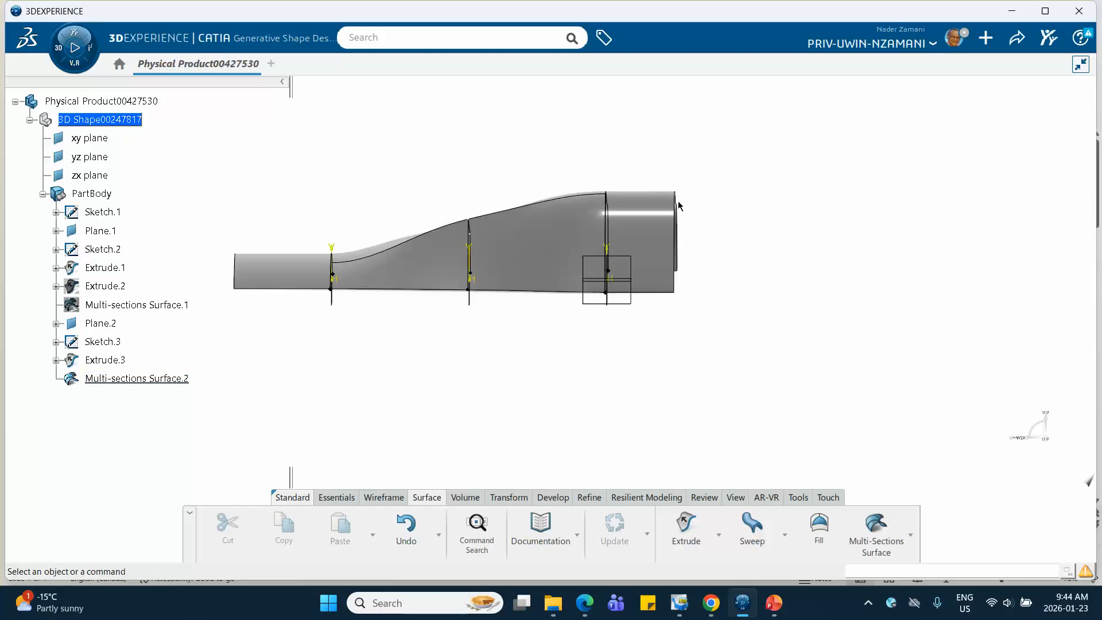
pyautogui.moveTo(491, 317); pyautogui.dragTo(643, 385, button='middle')
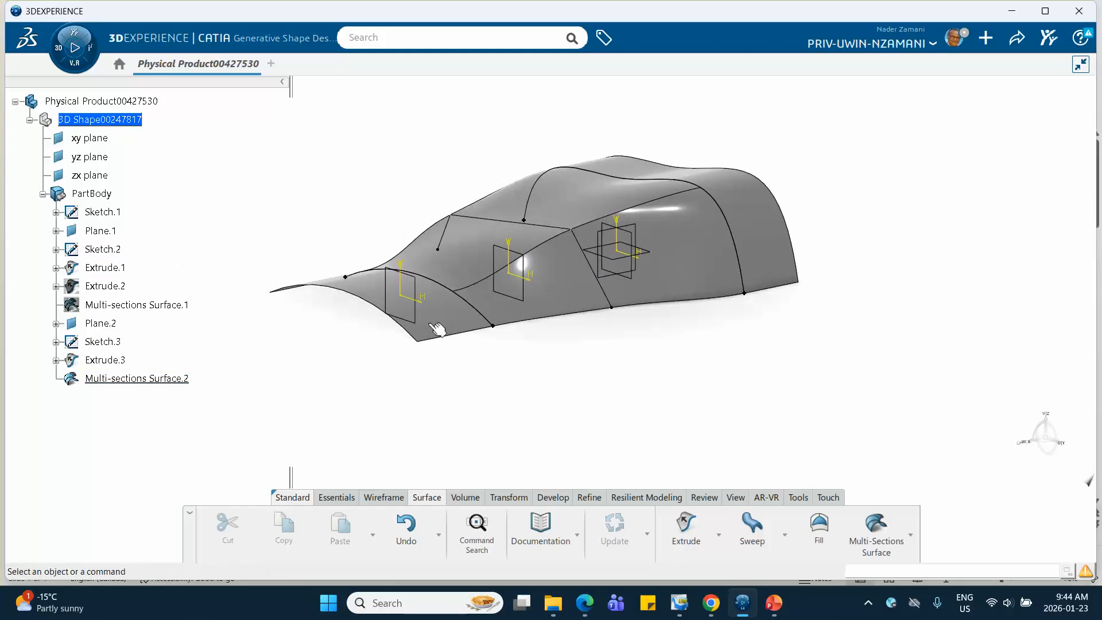
pyautogui.doubleClick(167, 381)
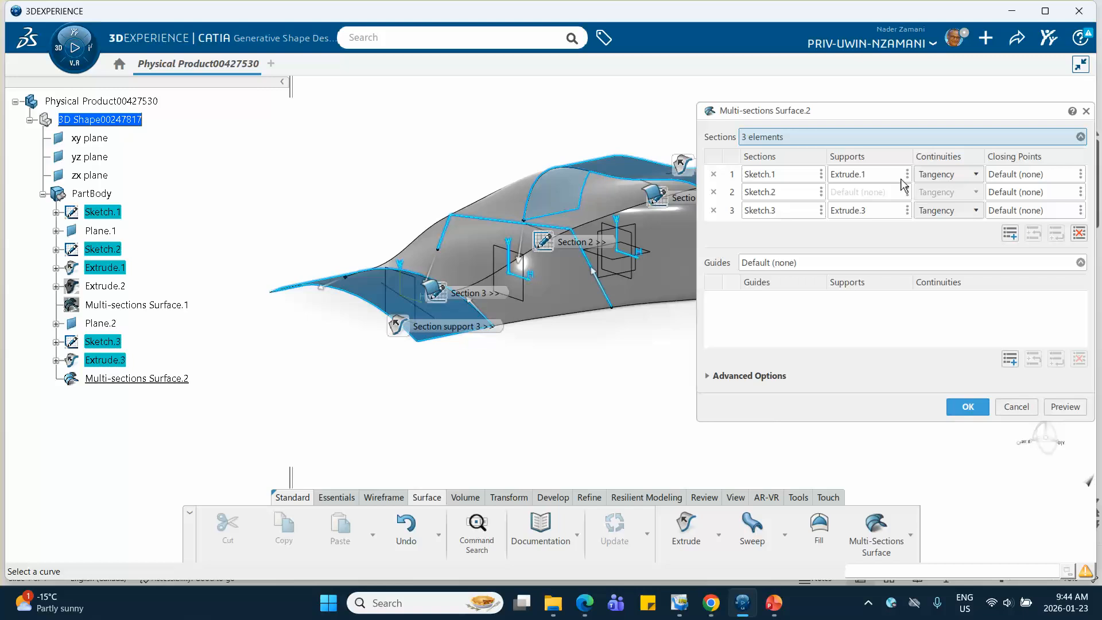
pyautogui.click(976, 175)
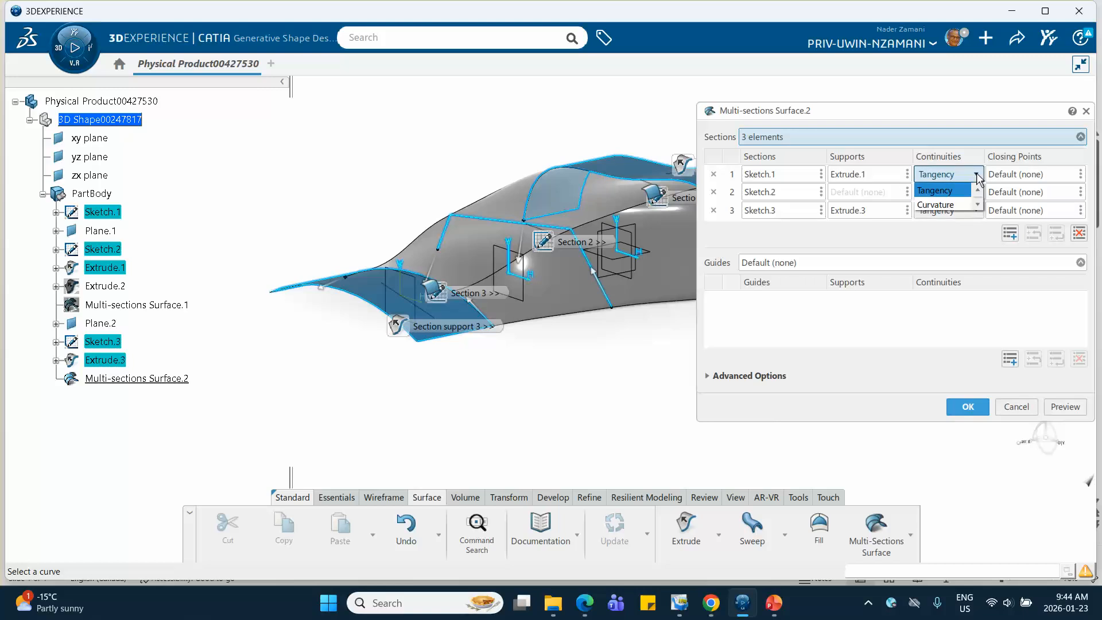
pyautogui.click(946, 206)
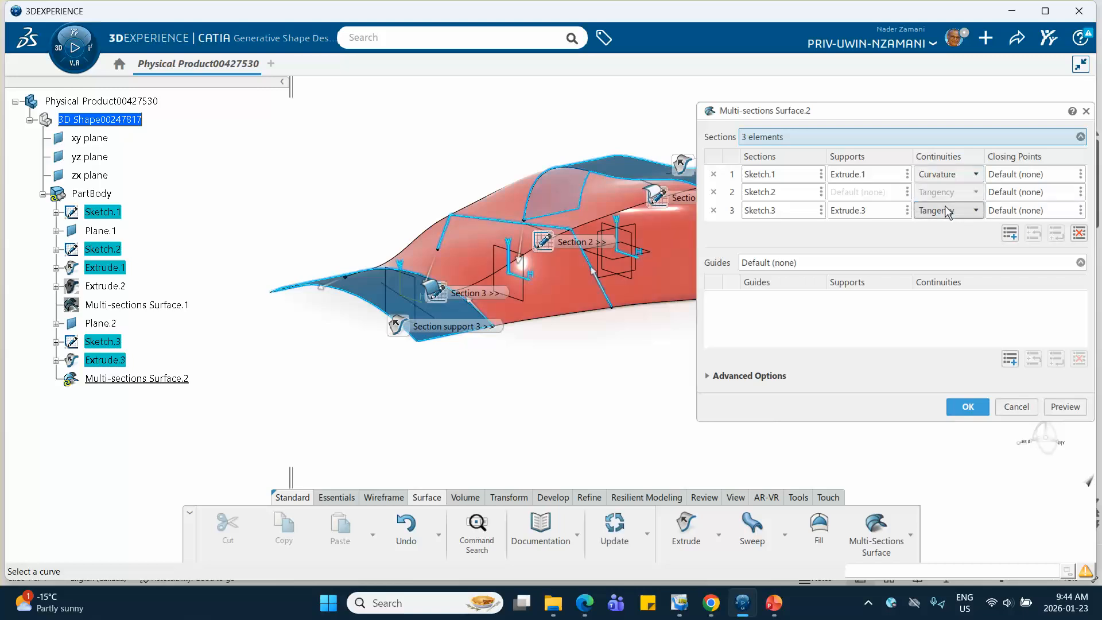
pyautogui.click(1066, 407)
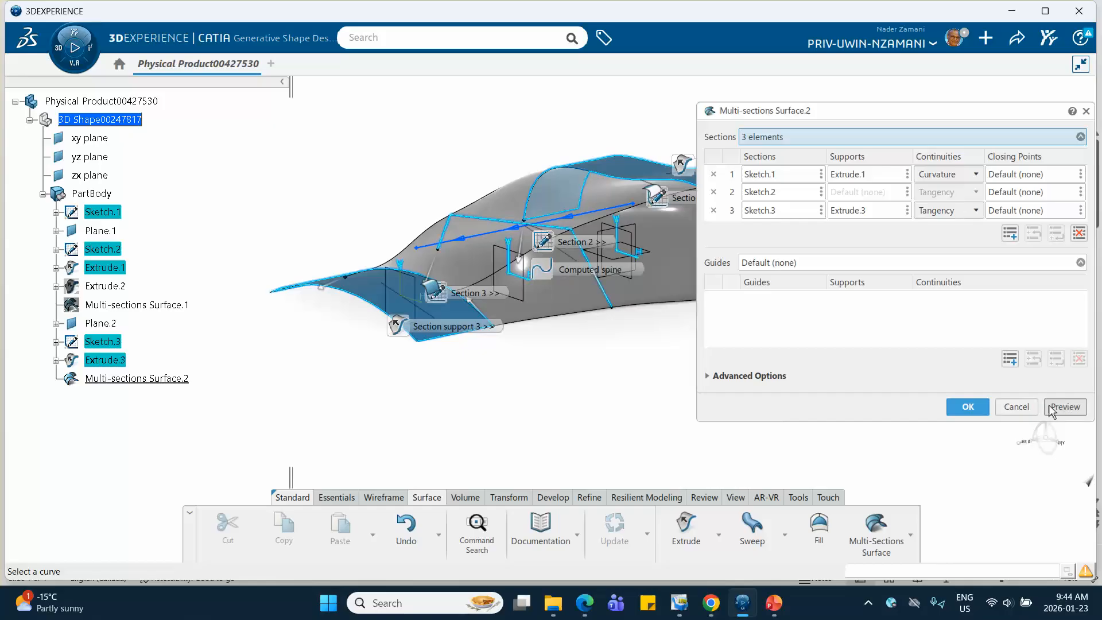
pyautogui.click(956, 211)
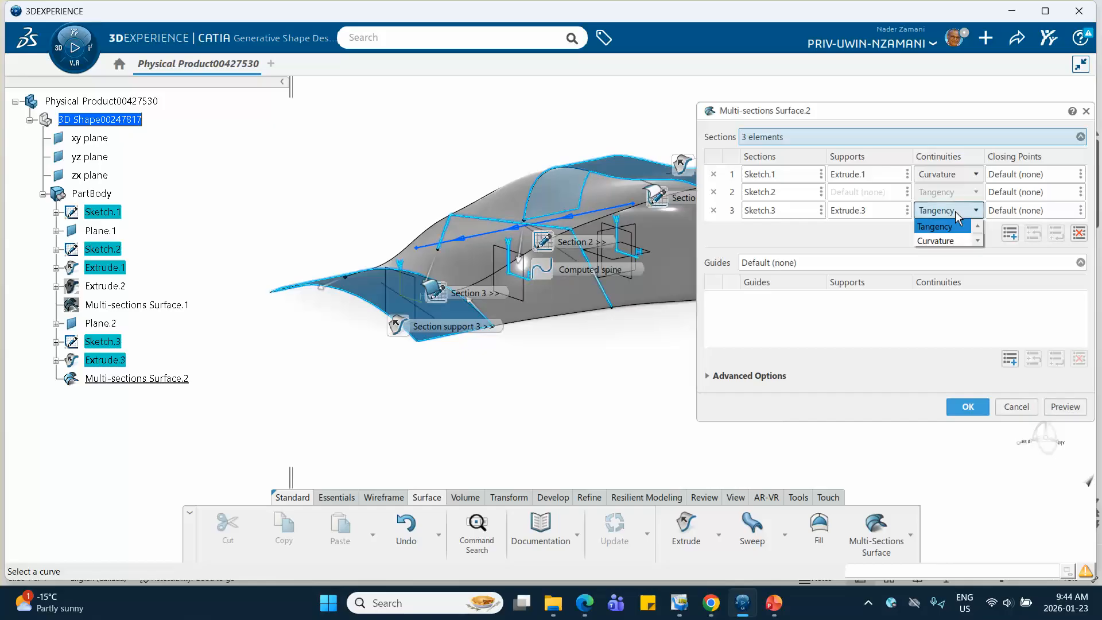
pyautogui.click(941, 241)
pyautogui.click(1060, 408)
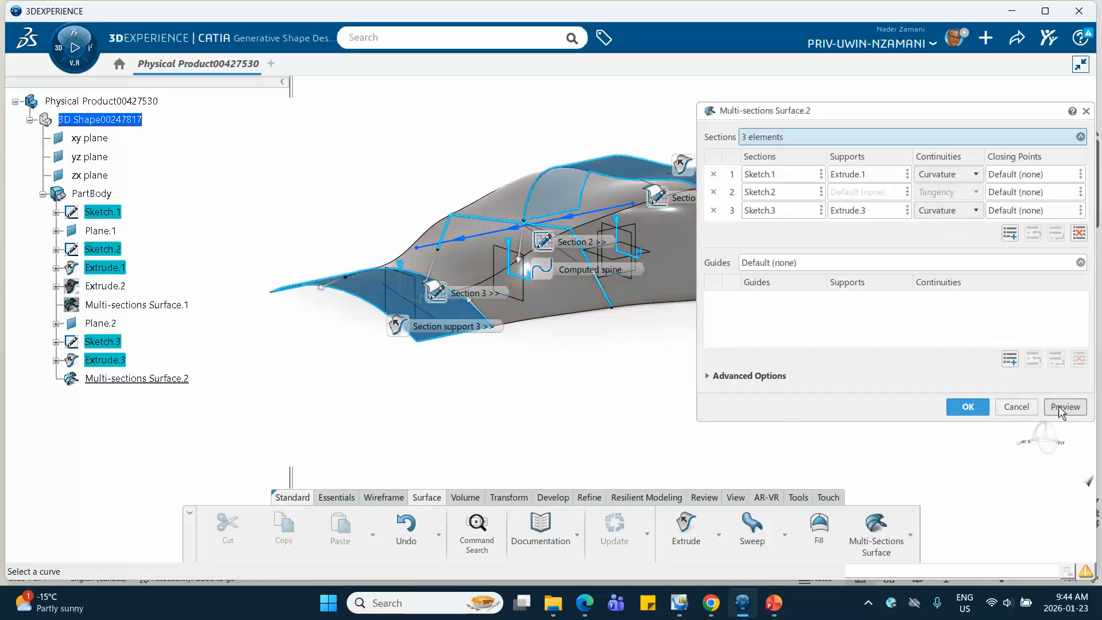
pyautogui.click(975, 410)
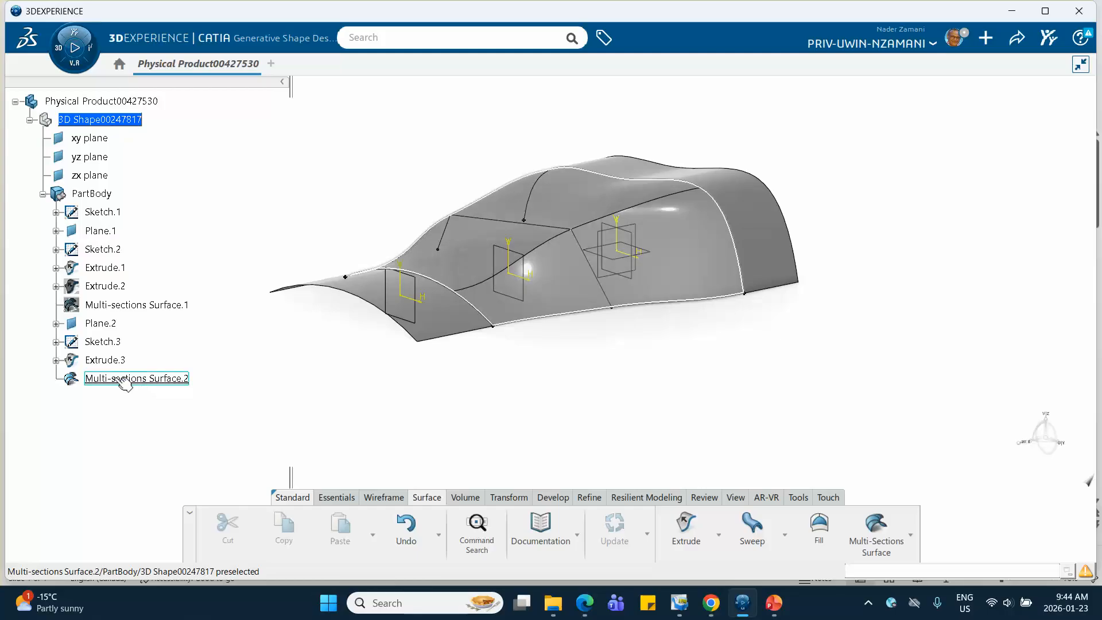
# - Set the continuity at Sketch.1 and Sketch.3 of Multi-sections Surface.2 back to Tangency
pyautogui.doubleClick(146, 383)
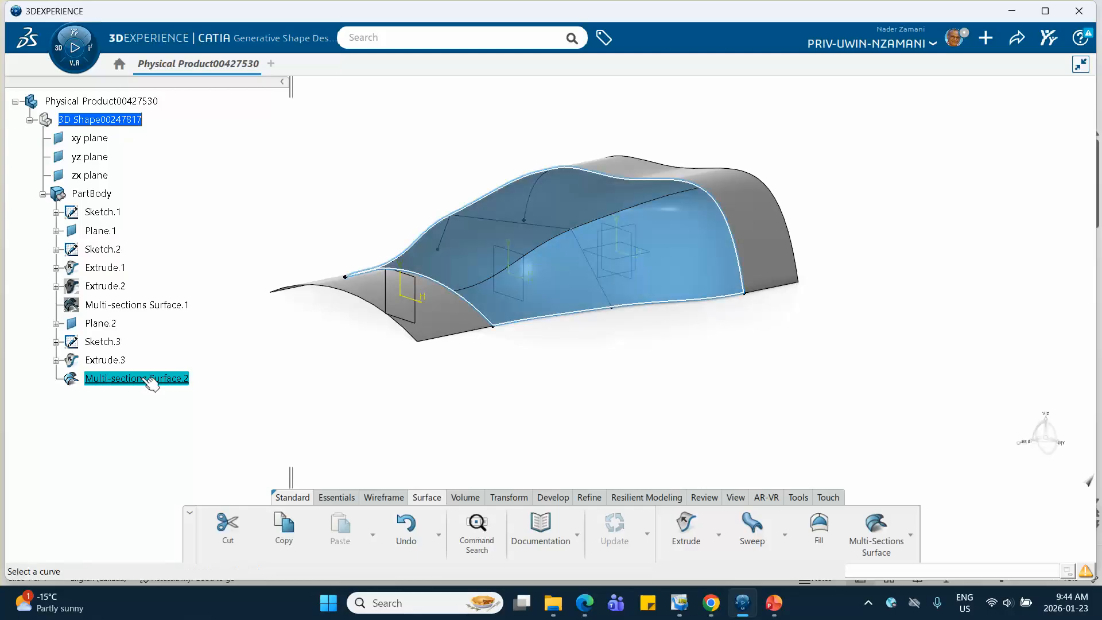
pyautogui.click(973, 174)
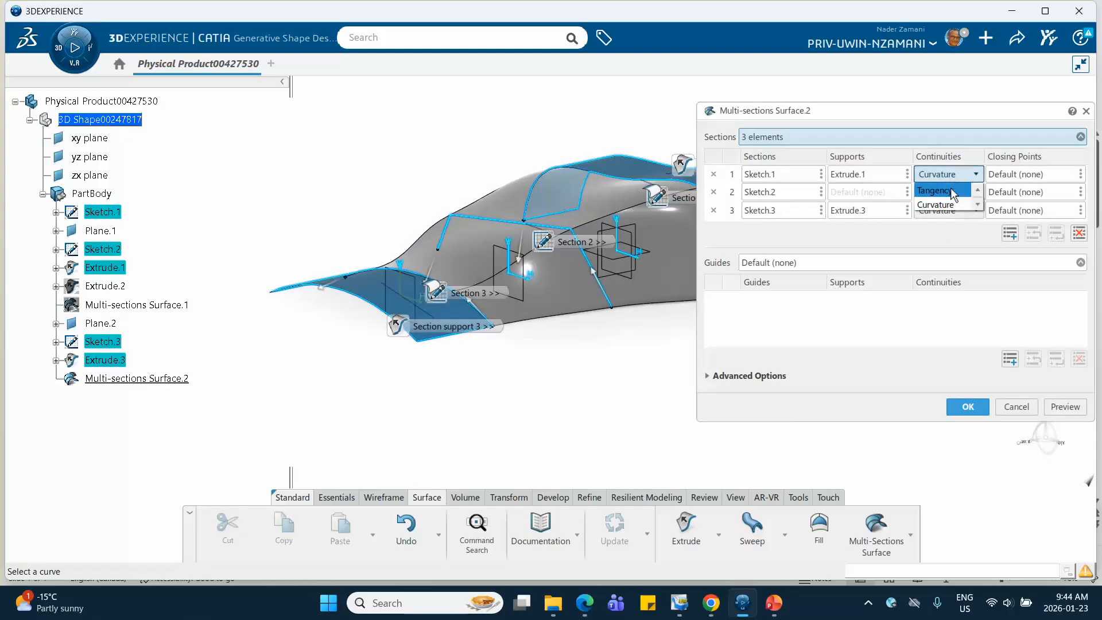
pyautogui.click(935, 191)
pyautogui.click(975, 210)
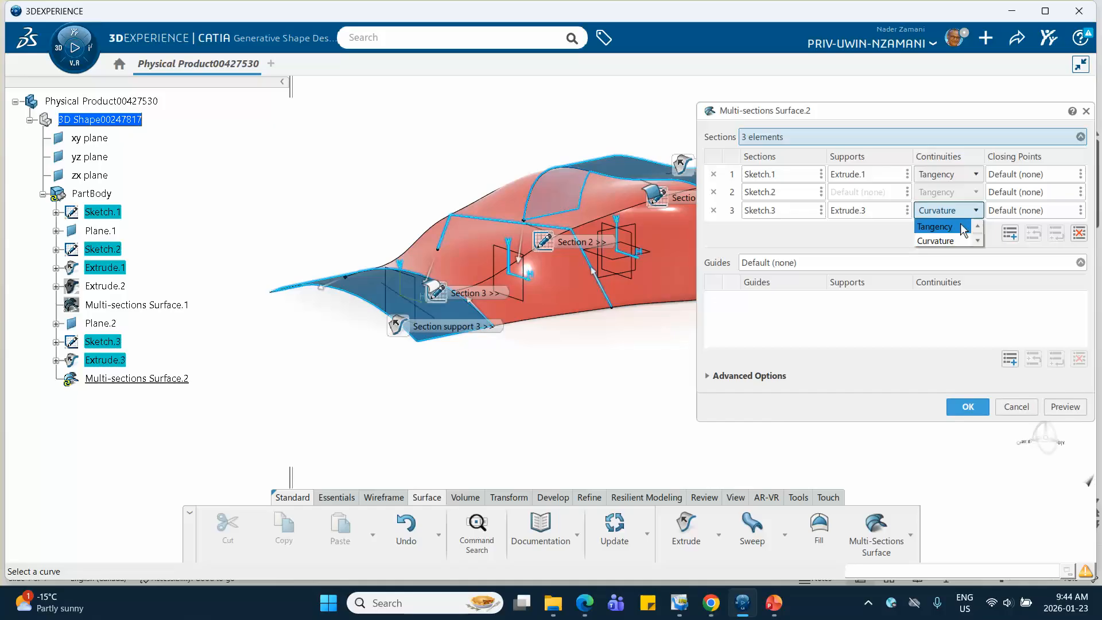
pyautogui.click(955, 226)
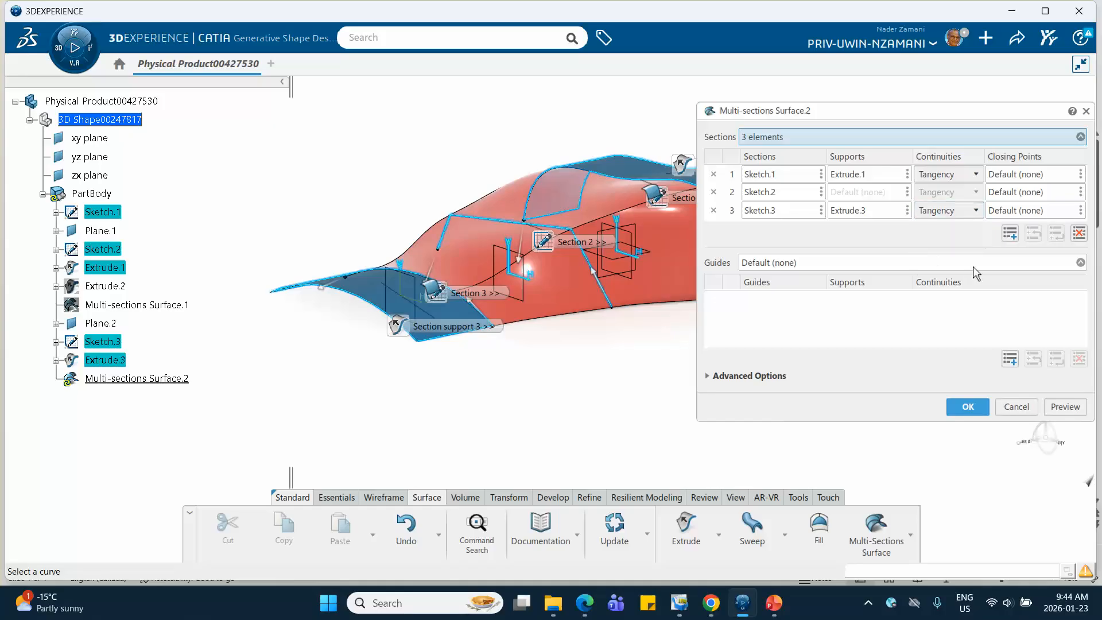
pyautogui.click(966, 406)
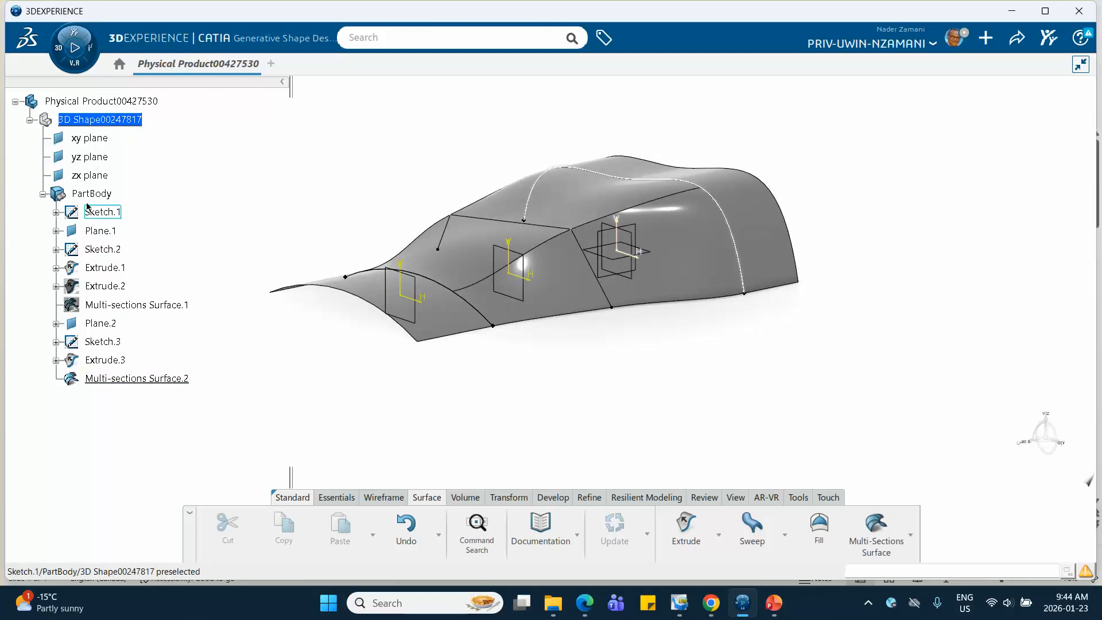
# - Close the Sketch.1 profile with a three-point spline joining its ends and dipping about 27 mm below the horizontal axis, and exit the sketch
pyautogui.moveTo(298, 369); pyautogui.dragTo(225, 279, button='middle')
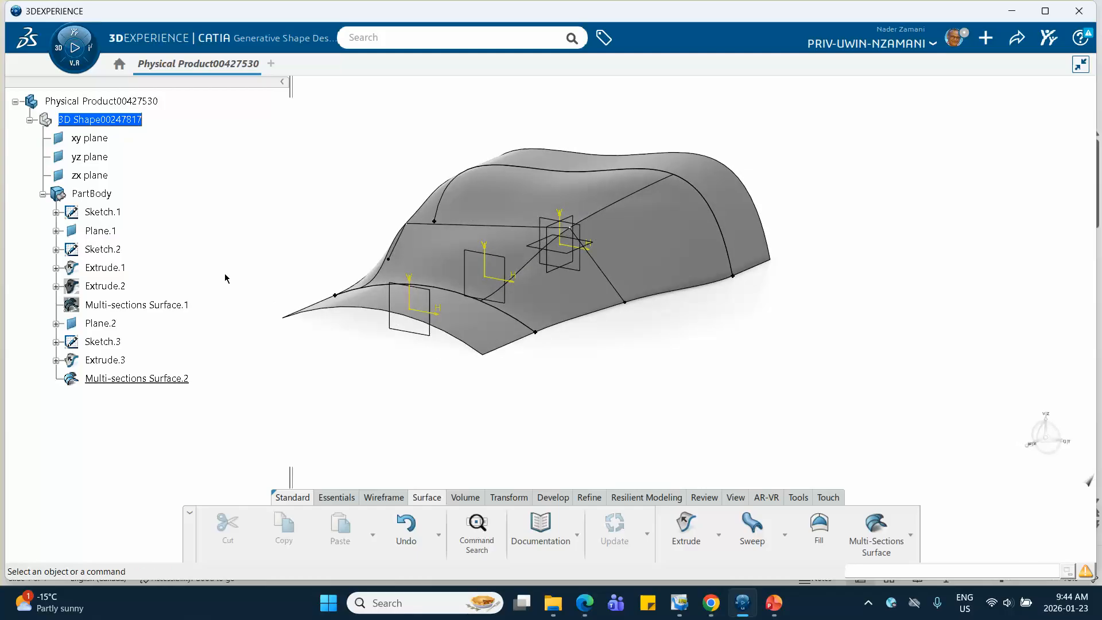
pyautogui.doubleClick(111, 213)
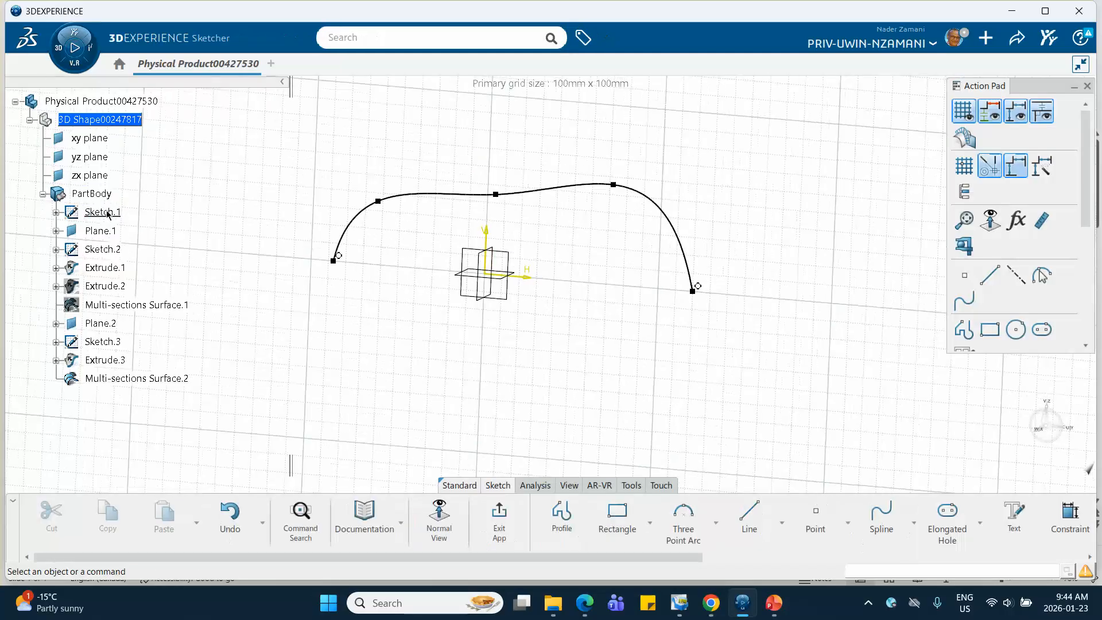
pyautogui.click(750, 518)
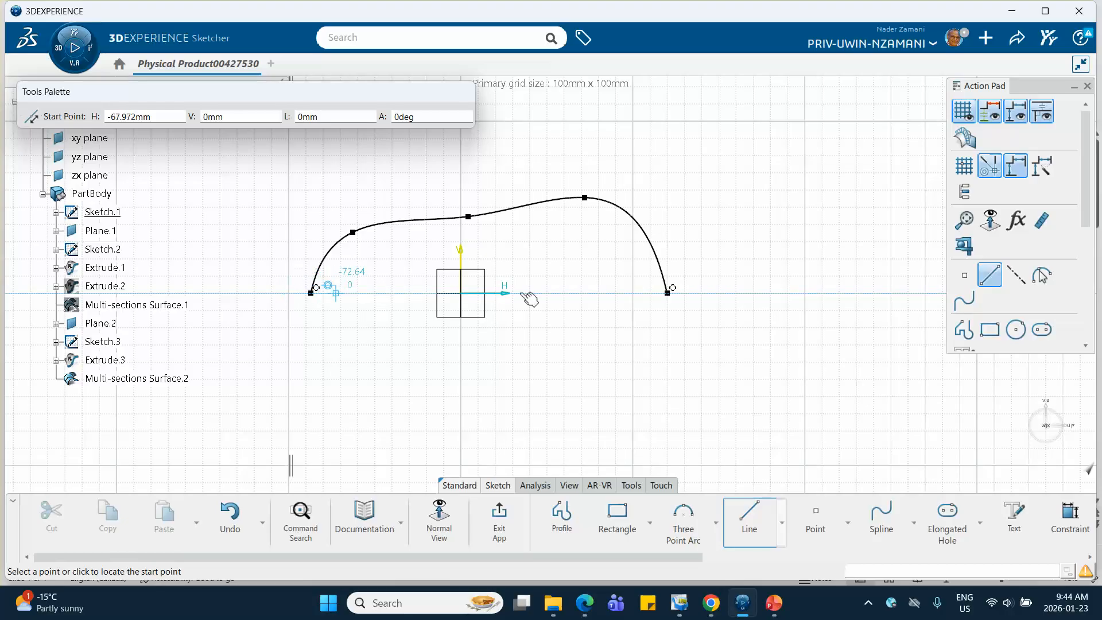
pyautogui.click(881, 517)
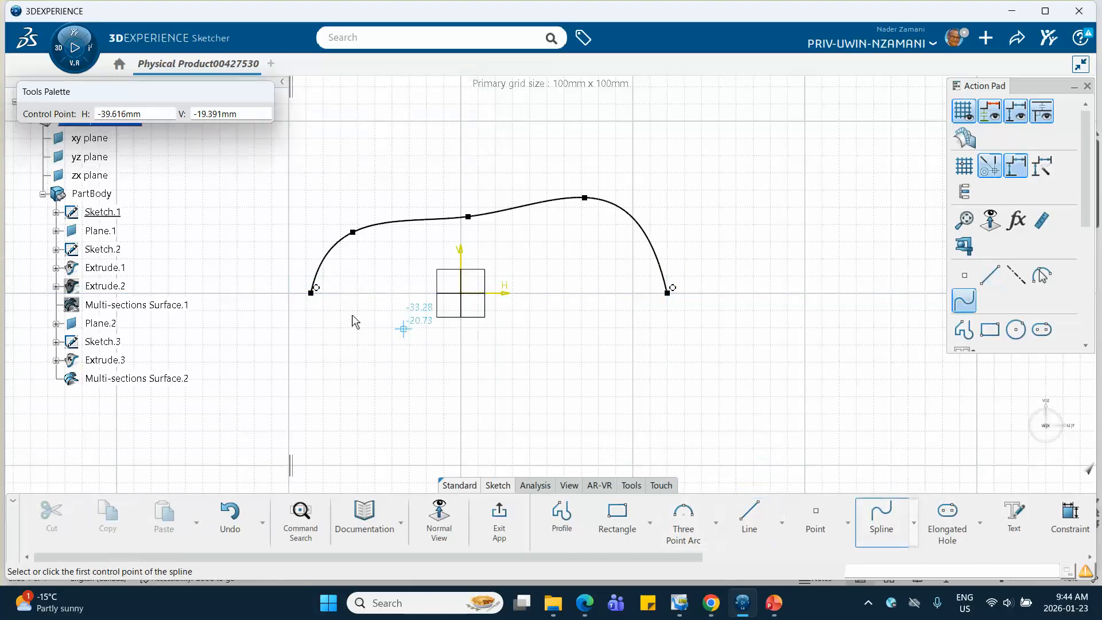
pyautogui.click(311, 293)
pyautogui.click(445, 341)
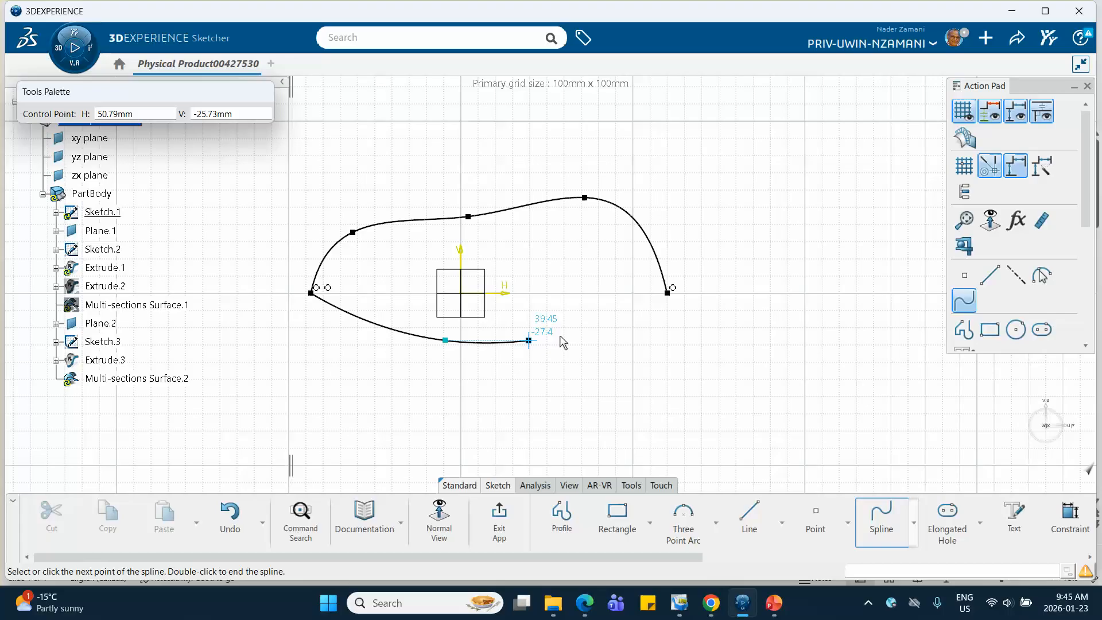
pyautogui.click(667, 293)
pyautogui.doubleClick(668, 294)
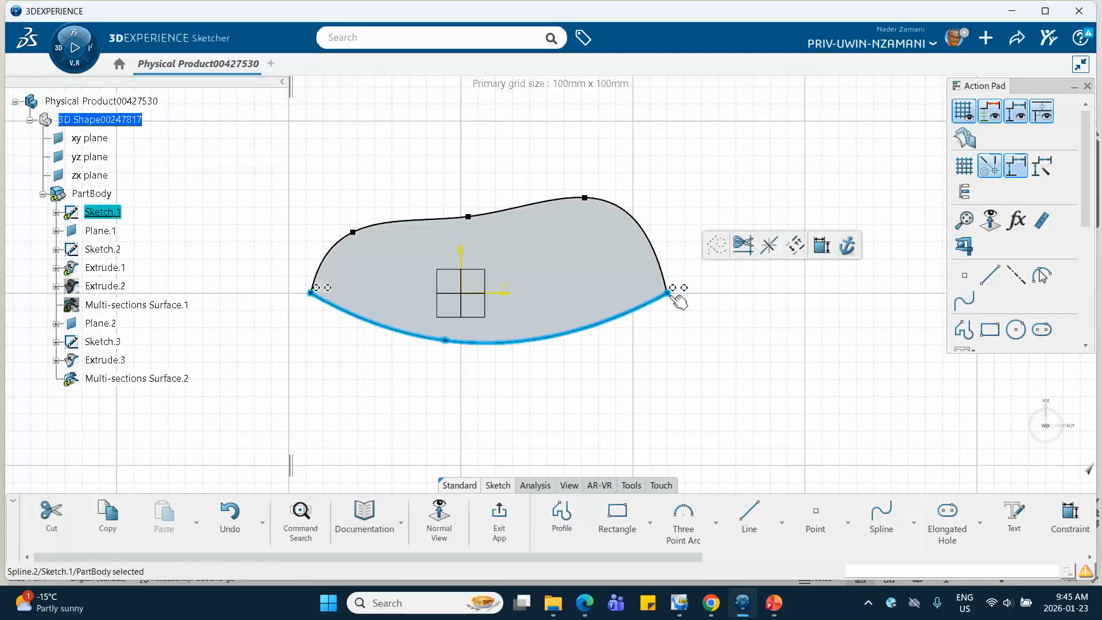
pyautogui.click(499, 516)
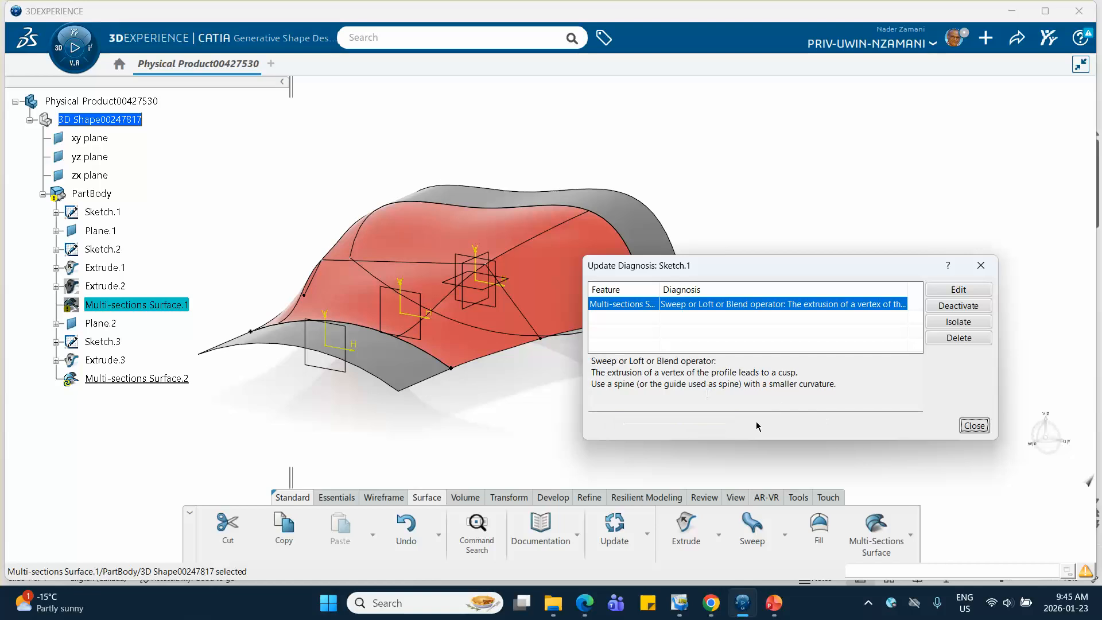
pyautogui.click(973, 425)
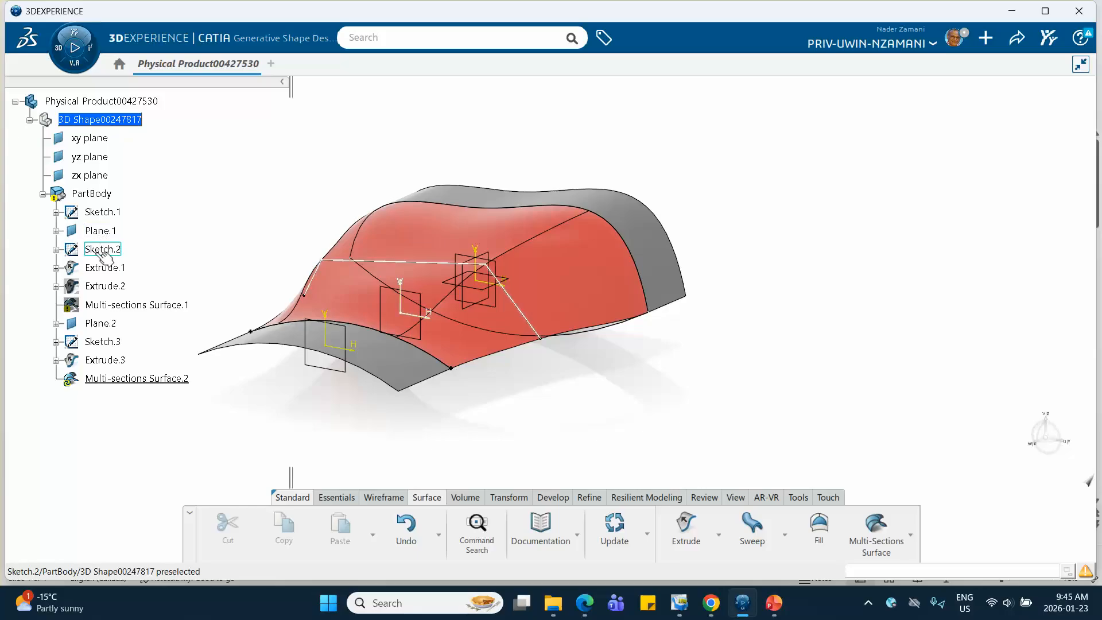
# - Close the Sketch.2 profile with two lines from its open ends meeting at about H 30 mm, V -13 mm
pyautogui.doubleClick(117, 251)
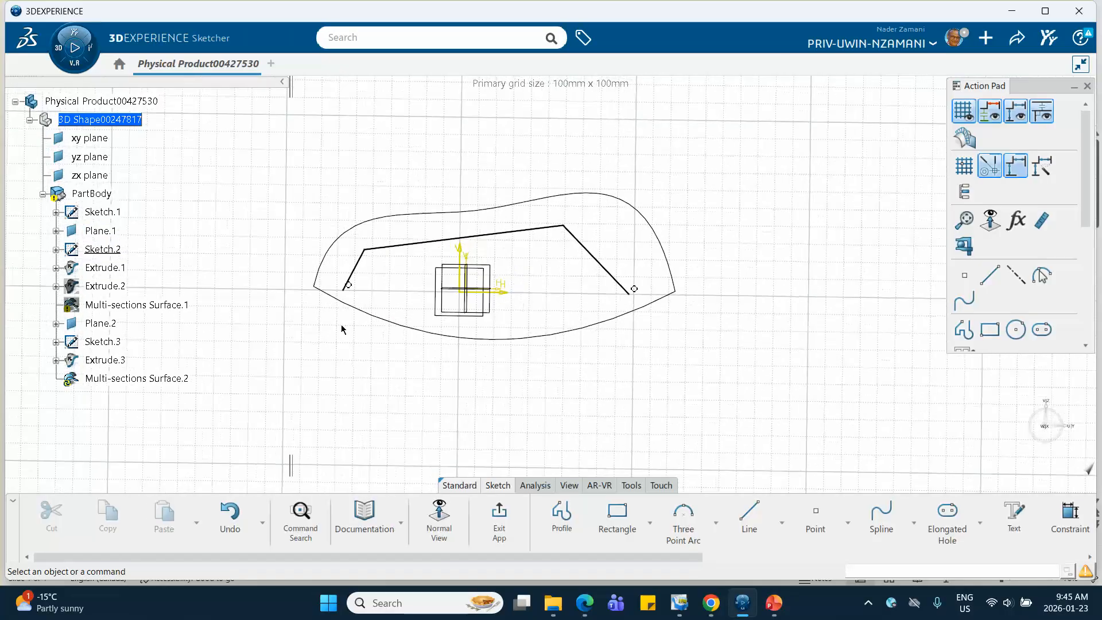
pyautogui.click(751, 513)
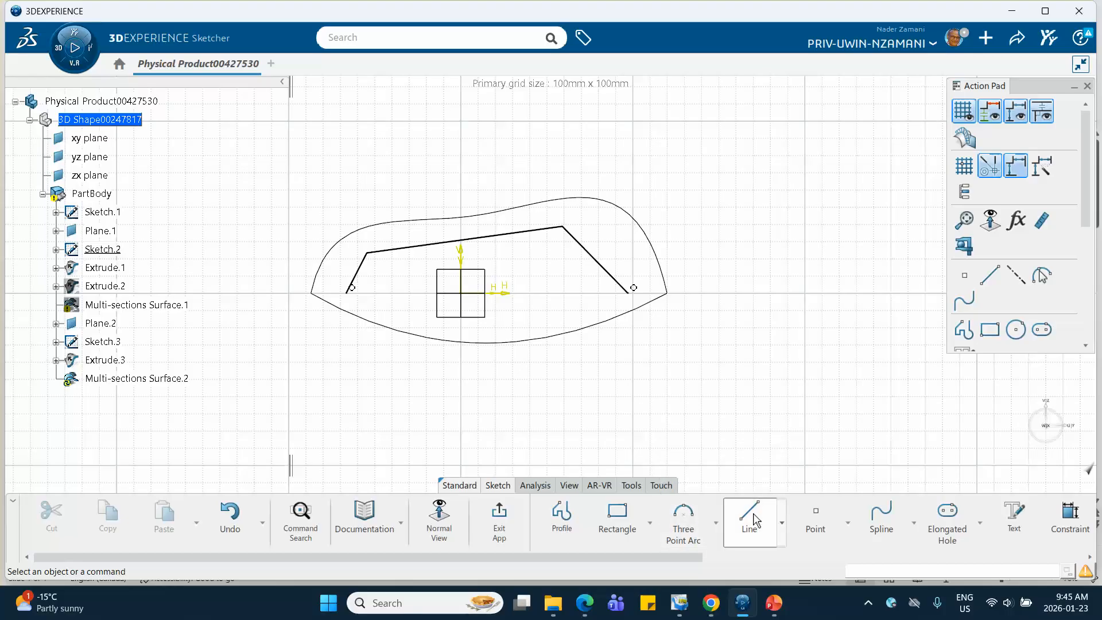
pyautogui.click(348, 293)
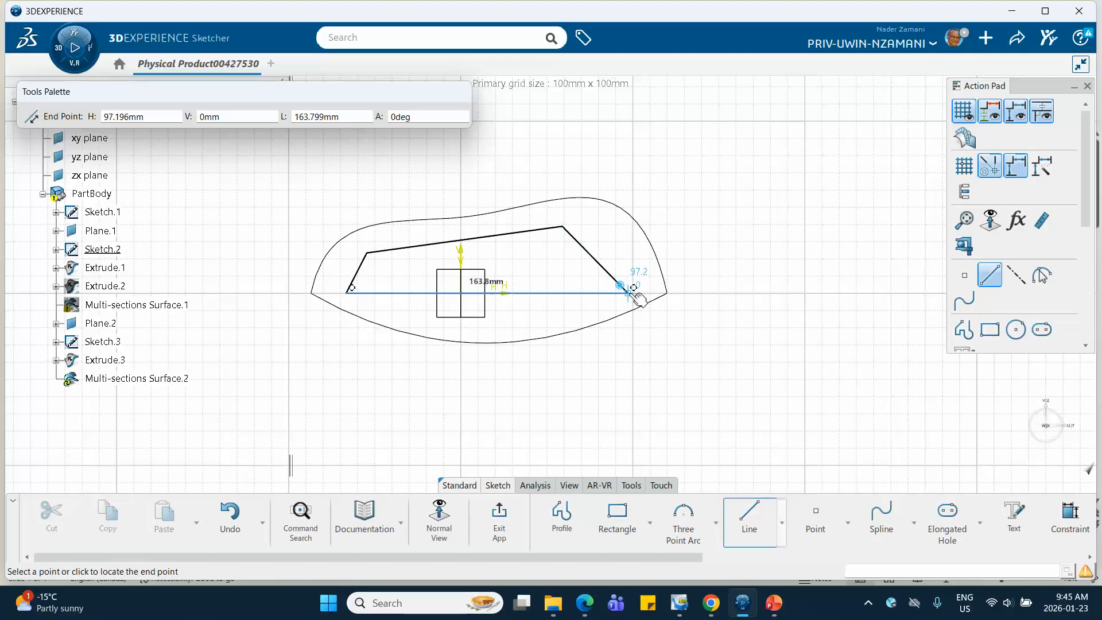
pyautogui.click(513, 315)
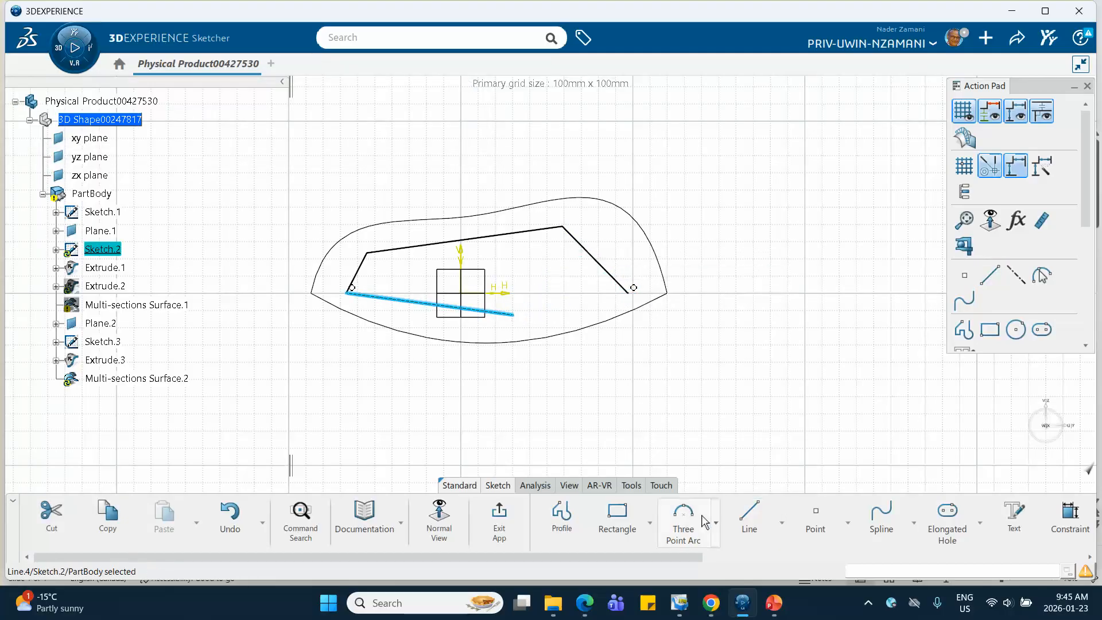
pyautogui.click(749, 518)
pyautogui.click(513, 315)
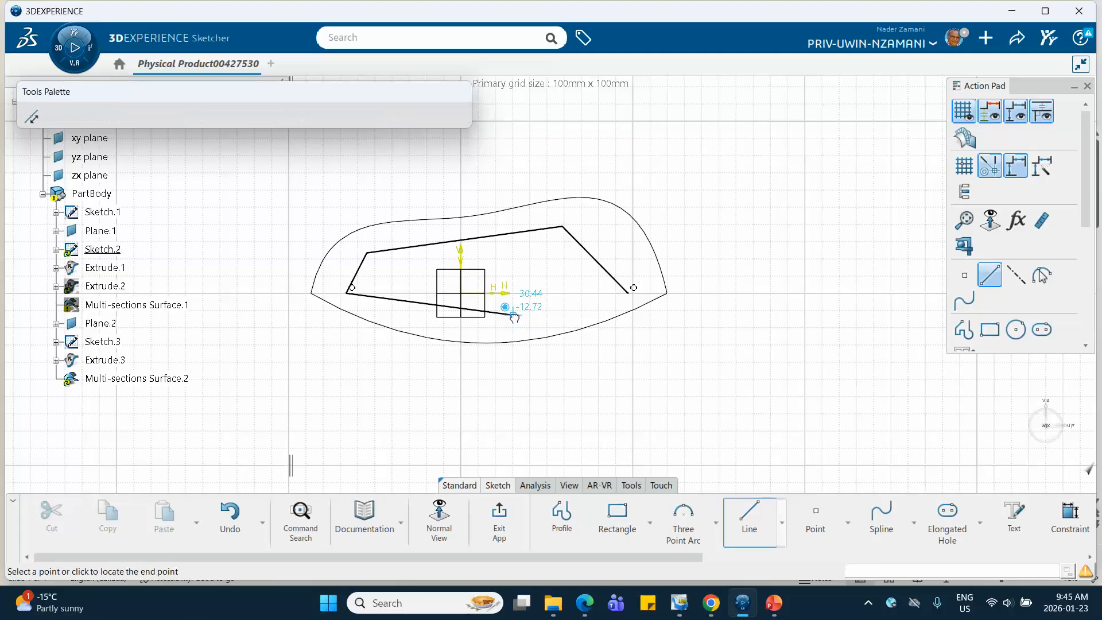
pyautogui.click(633, 294)
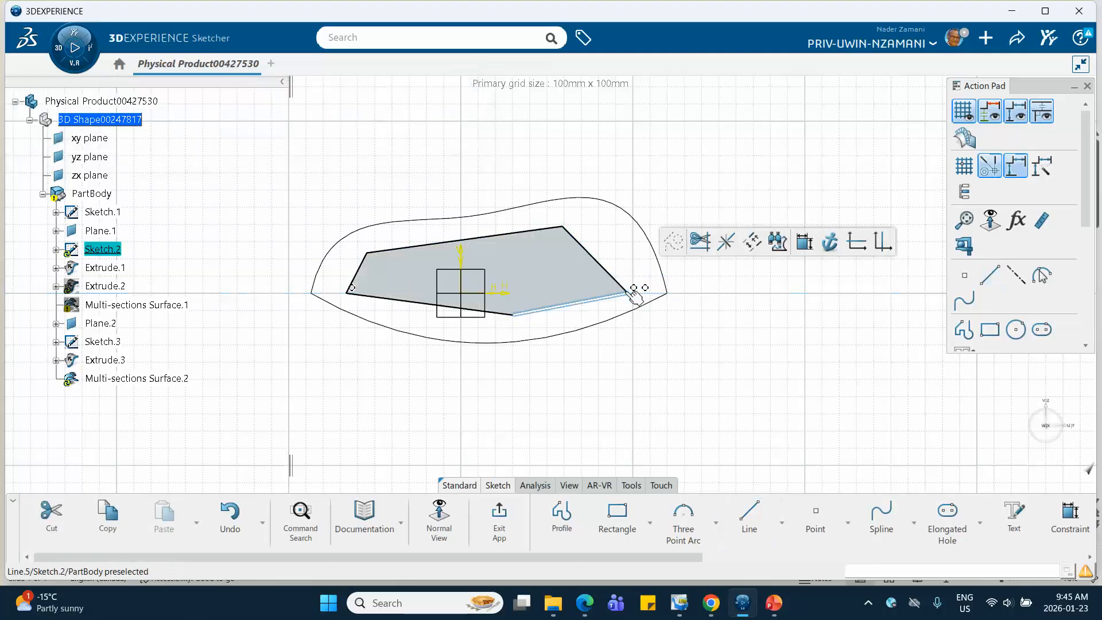
# - Exit the Sketch.2 sketch and dismiss the update diagnosis for Multi-sections Surface.1
pyautogui.click(499, 515)
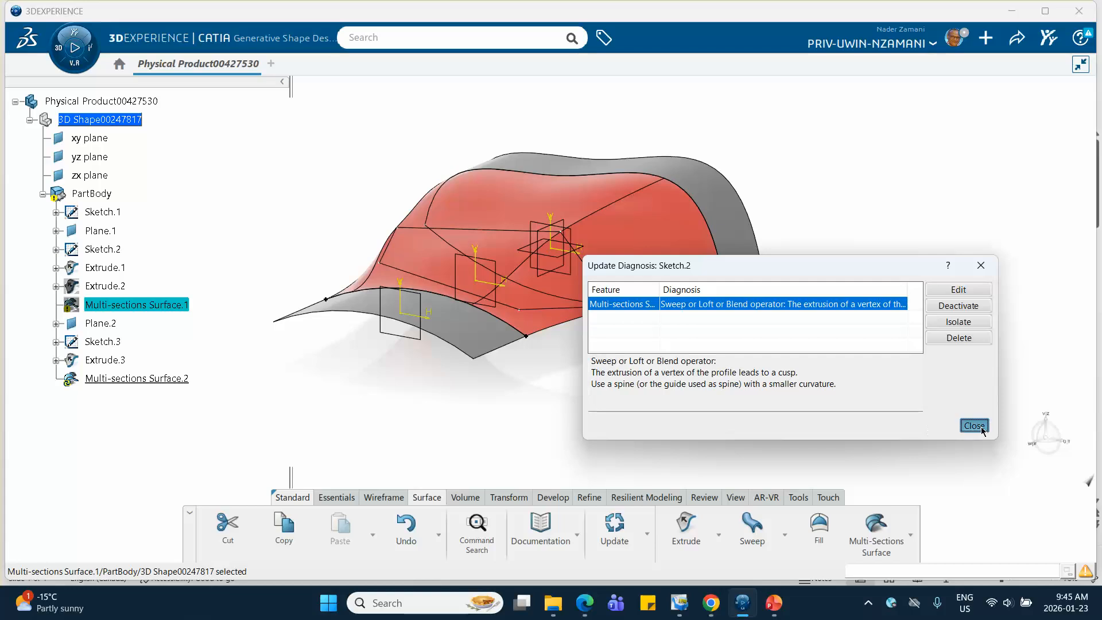
pyautogui.click(975, 426)
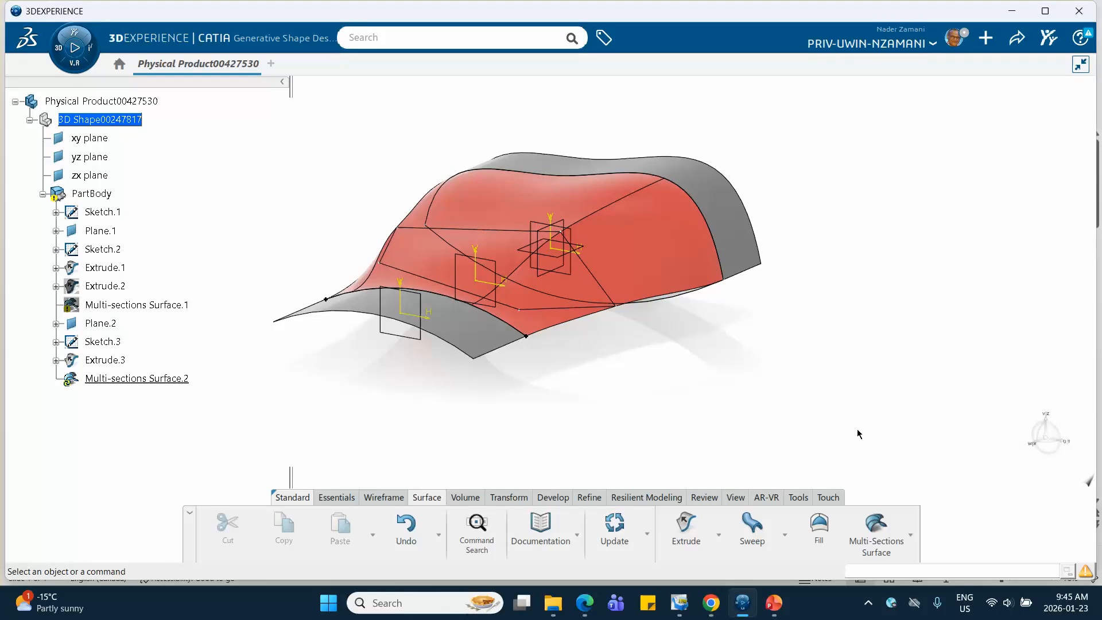
# - Close the Sketch.3 profile with a three-point spline joining the arc's ends and bowing below the horizontal axis, and exit the sketch
pyautogui.doubleClick(106, 360)
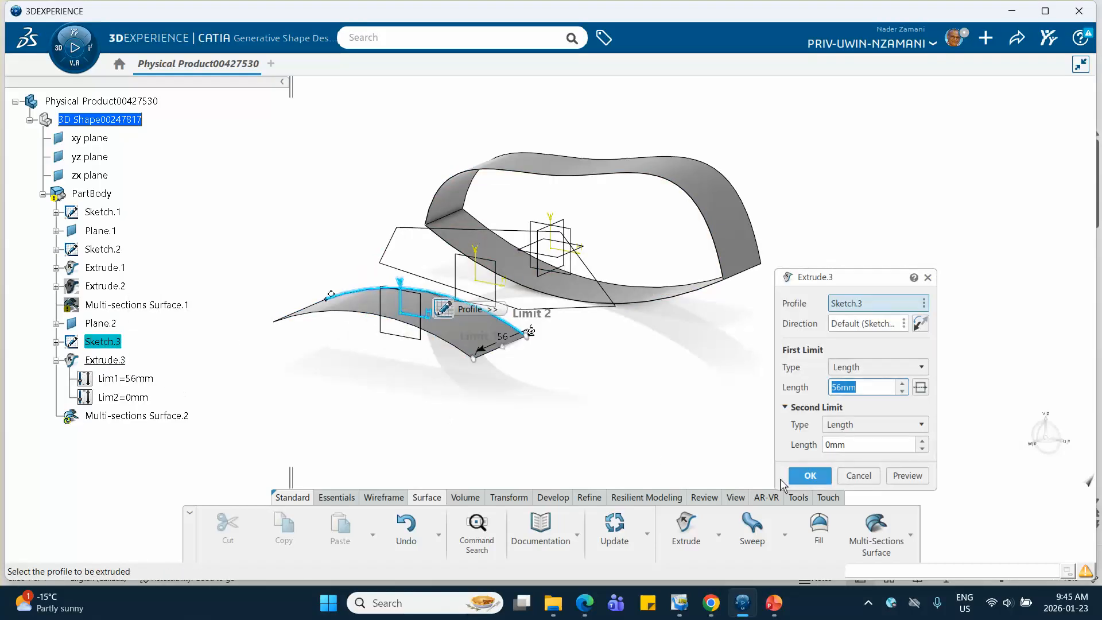
pyautogui.click(859, 475)
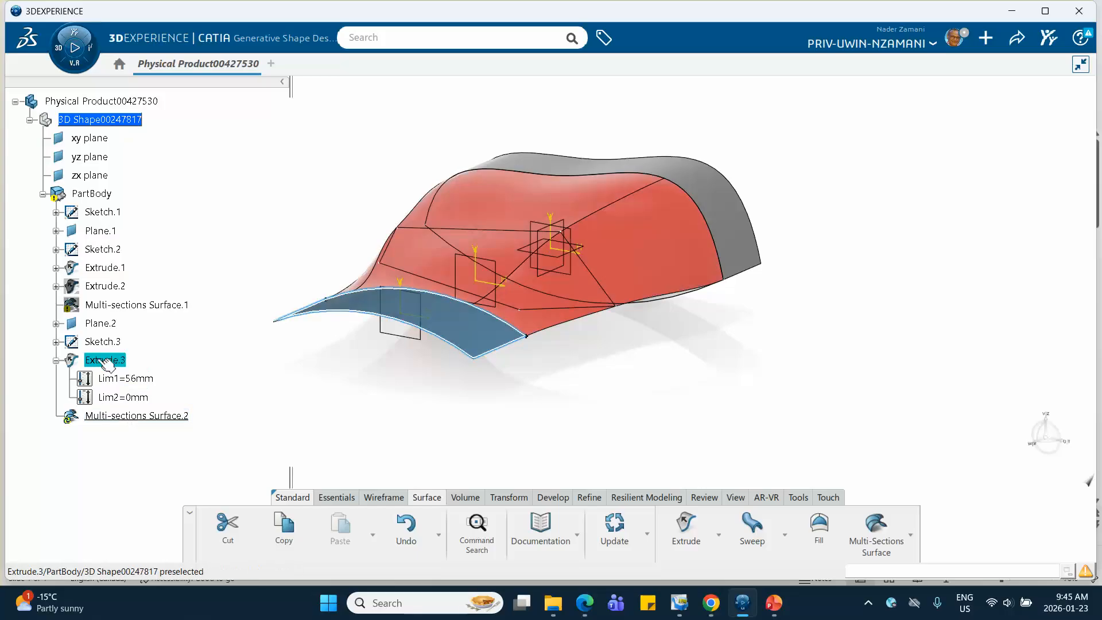
pyautogui.doubleClick(114, 343)
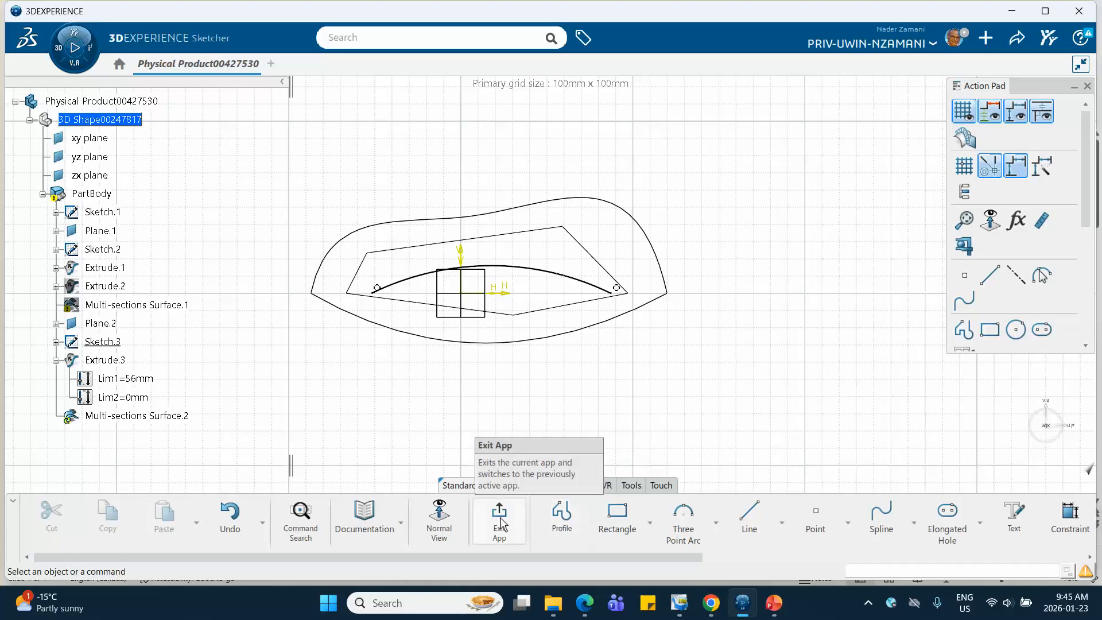
pyautogui.click(878, 511)
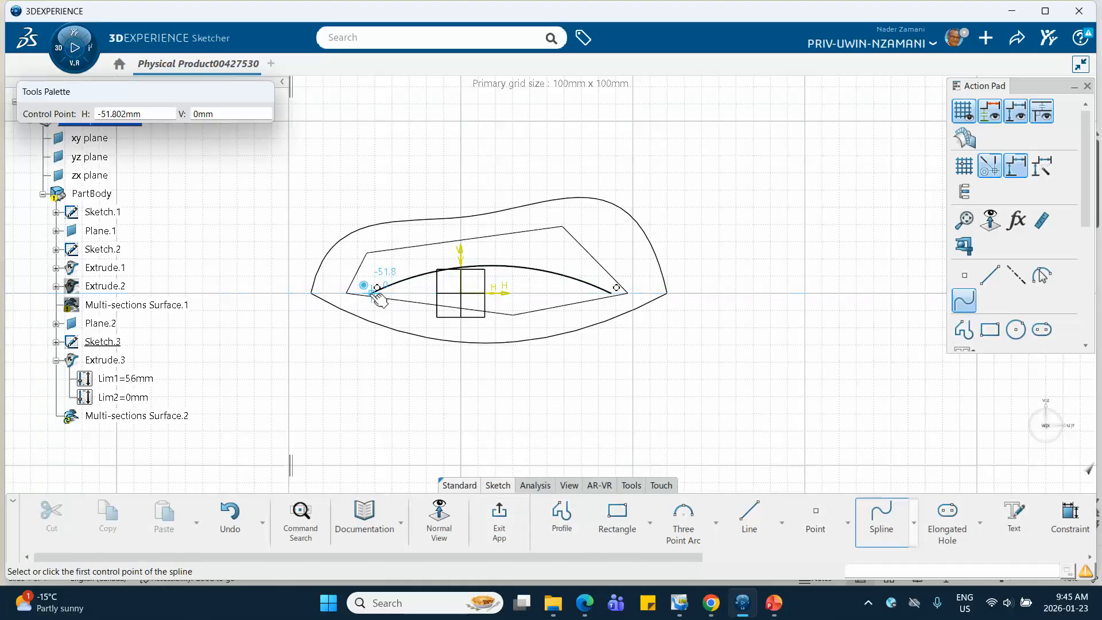
pyautogui.click(364, 287)
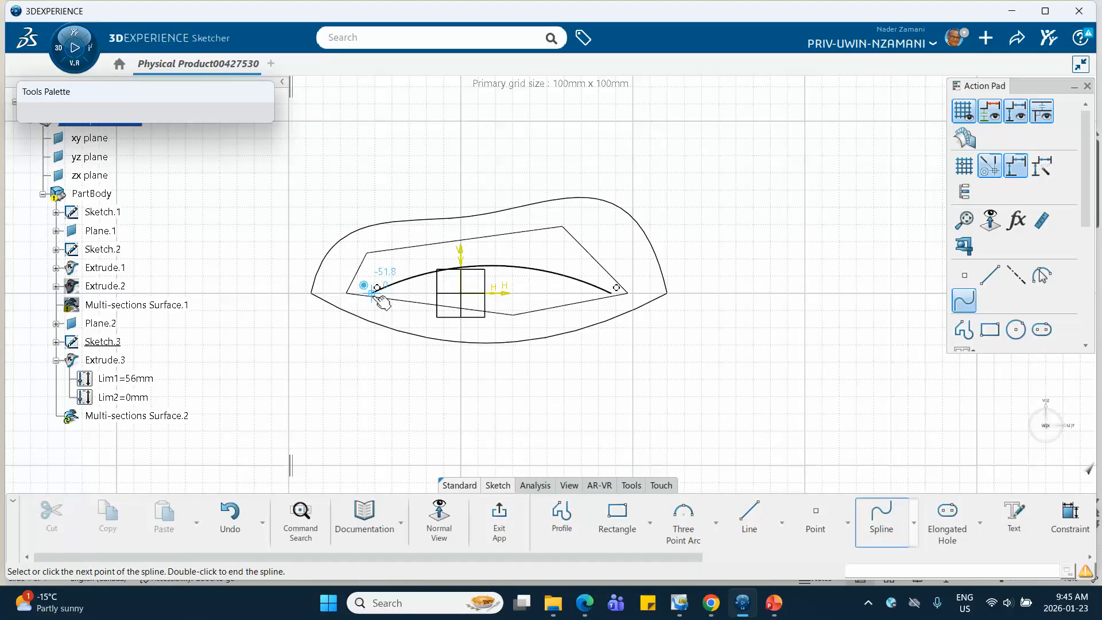
pyautogui.click(526, 327)
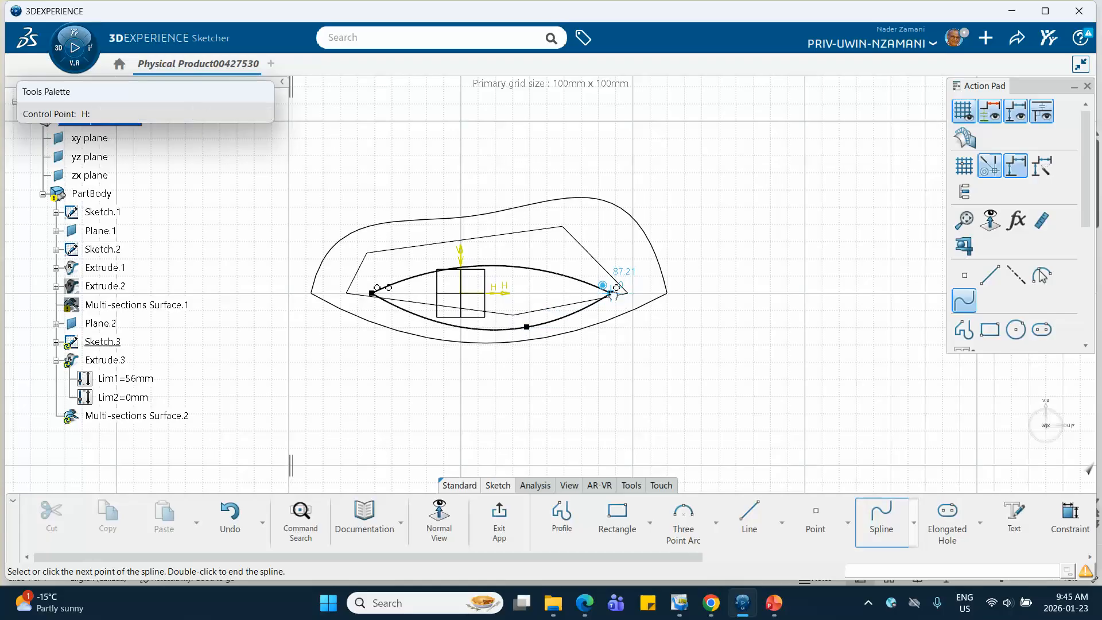
pyautogui.doubleClick(610, 292)
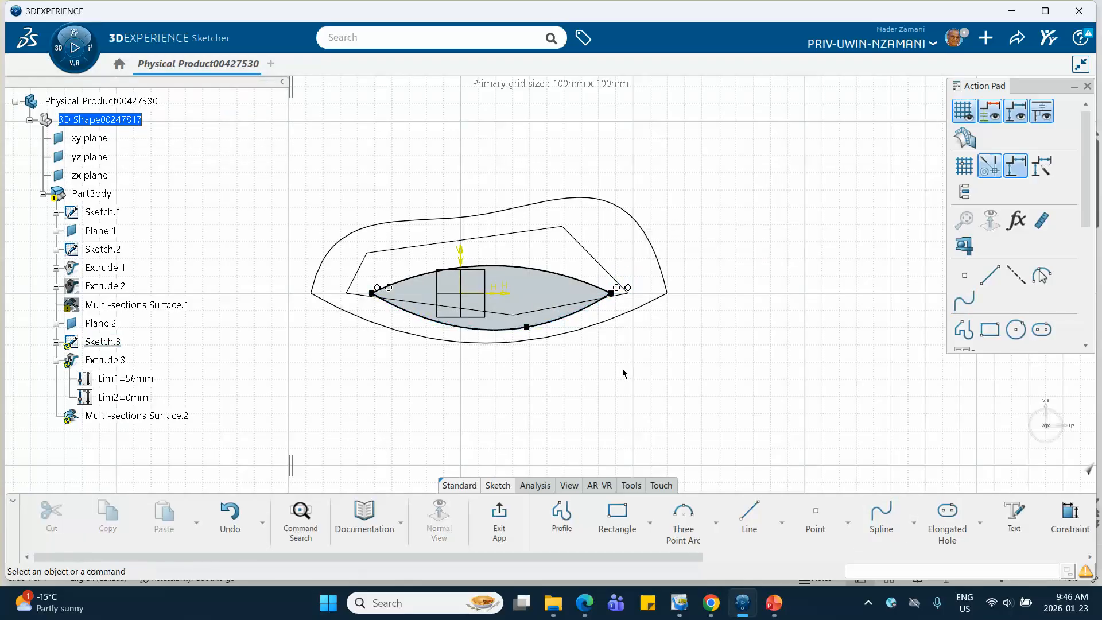
pyautogui.click(507, 517)
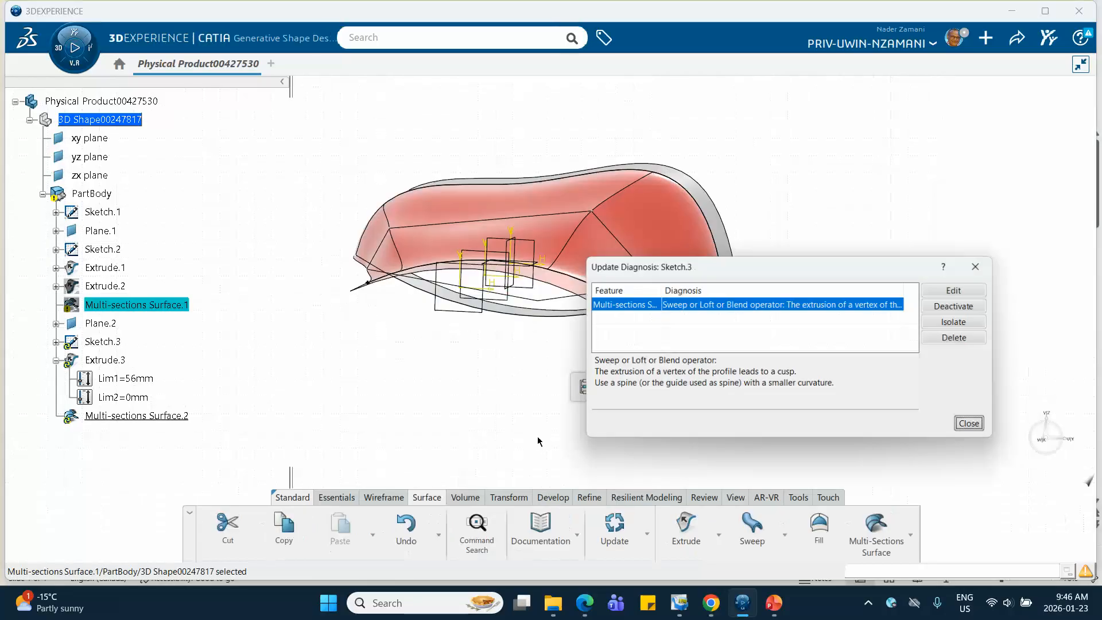
pyautogui.click(974, 427)
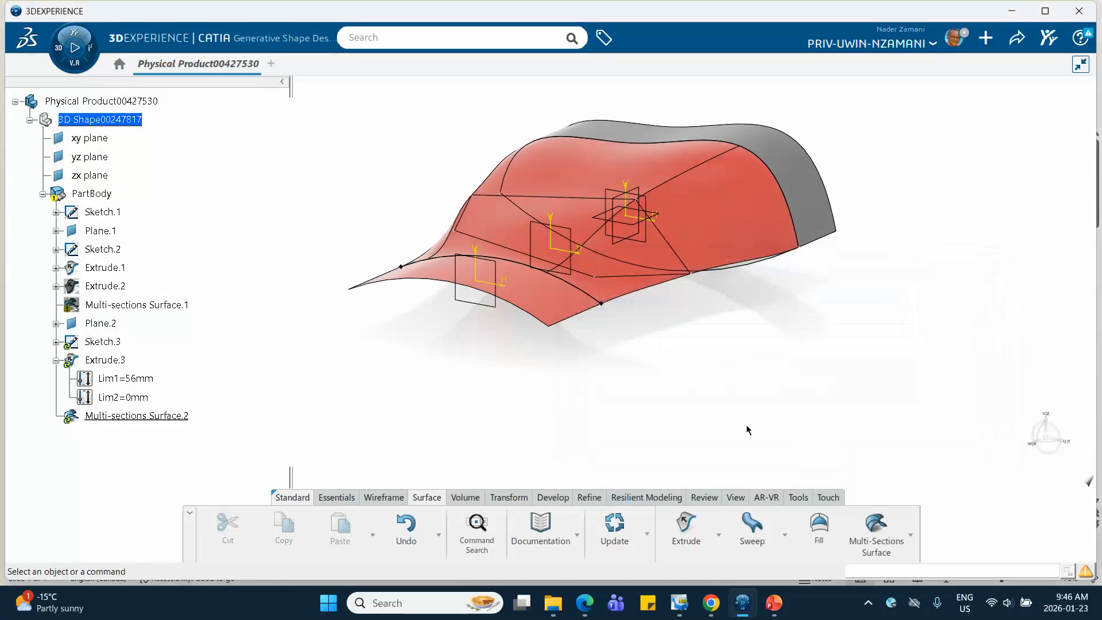
# - Hide Multi-sections Surface.2 and show Extrude.2
pyautogui.moveTo(741, 419); pyautogui.dragTo(622, 416, button='middle')
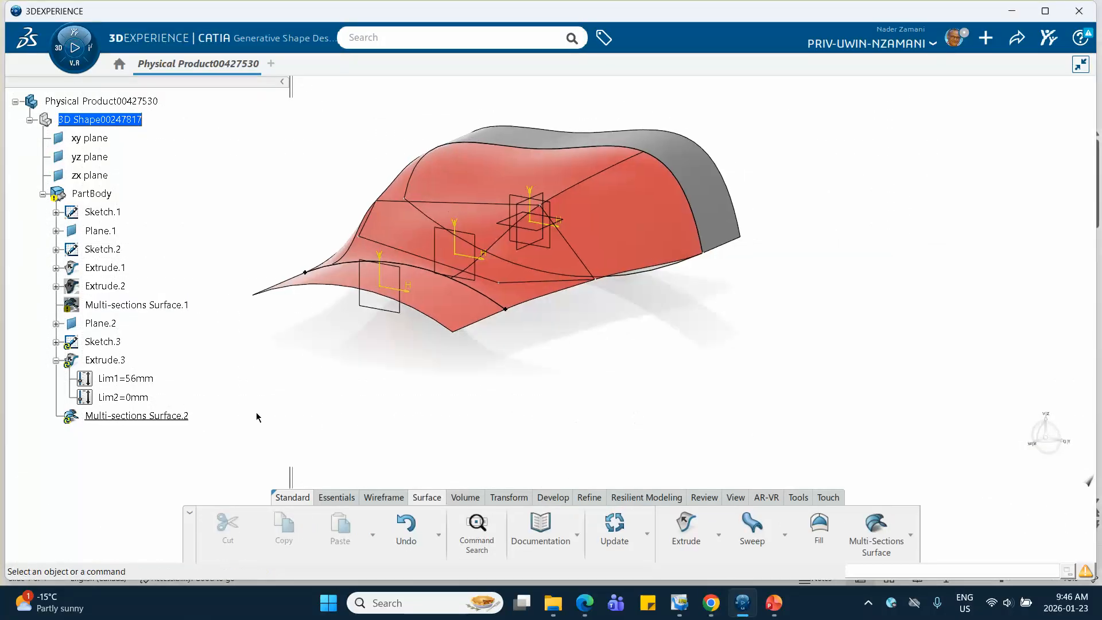
pyautogui.click(142, 416)
pyautogui.rightClick(144, 419)
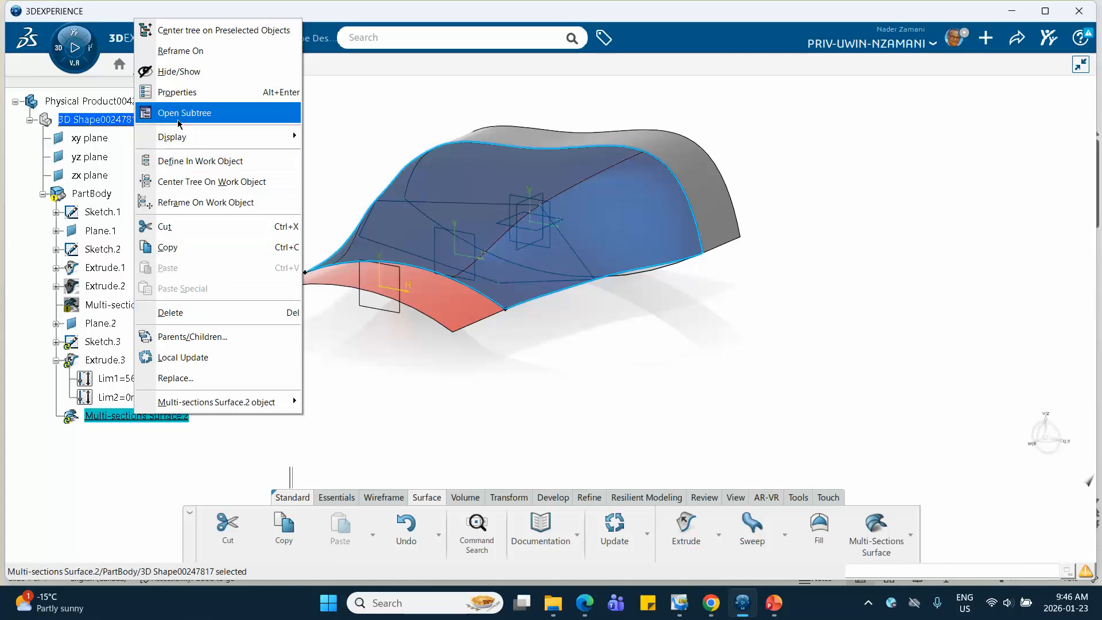
pyautogui.click(178, 71)
pyautogui.moveTo(448, 387); pyautogui.dragTo(396, 401, button='middle')
pyautogui.rightClick(106, 286)
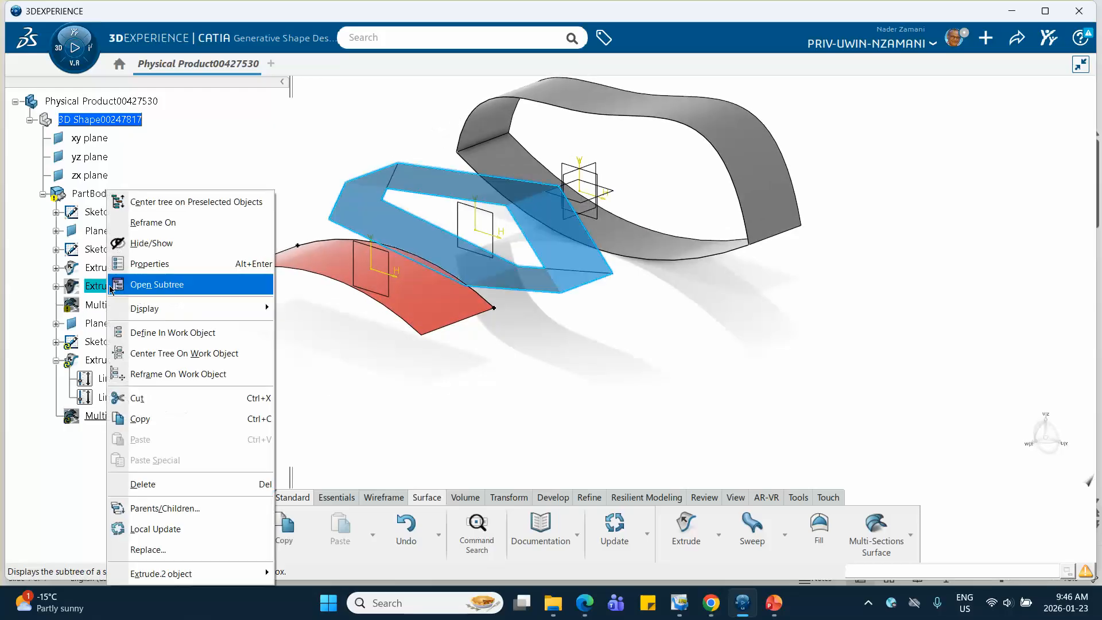
pyautogui.click(150, 243)
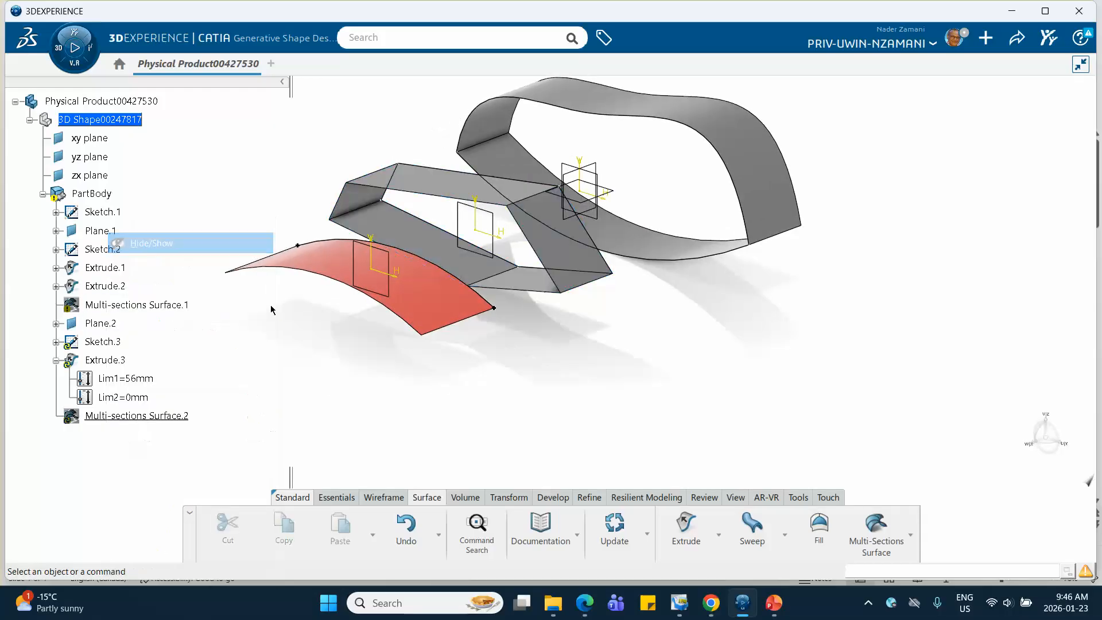
pyautogui.moveTo(566, 347); pyautogui.dragTo(488, 338, button='middle')
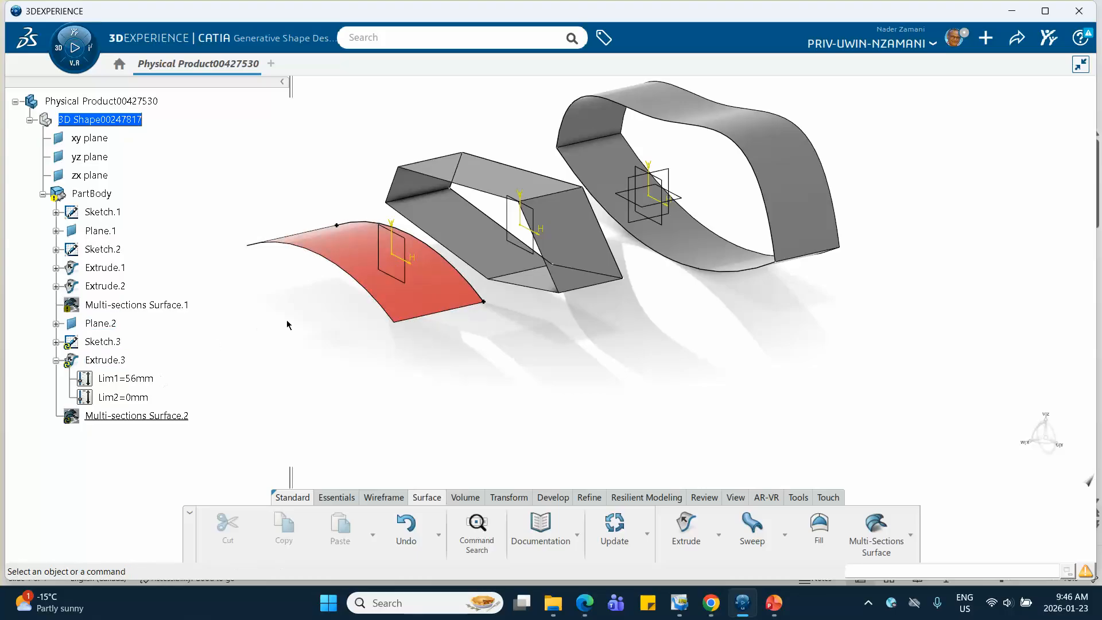
# - Reopen Sketch.3 to check whether its profile is closed, leave it unedited and dismiss the update diagnosis
pyautogui.click(118, 343)
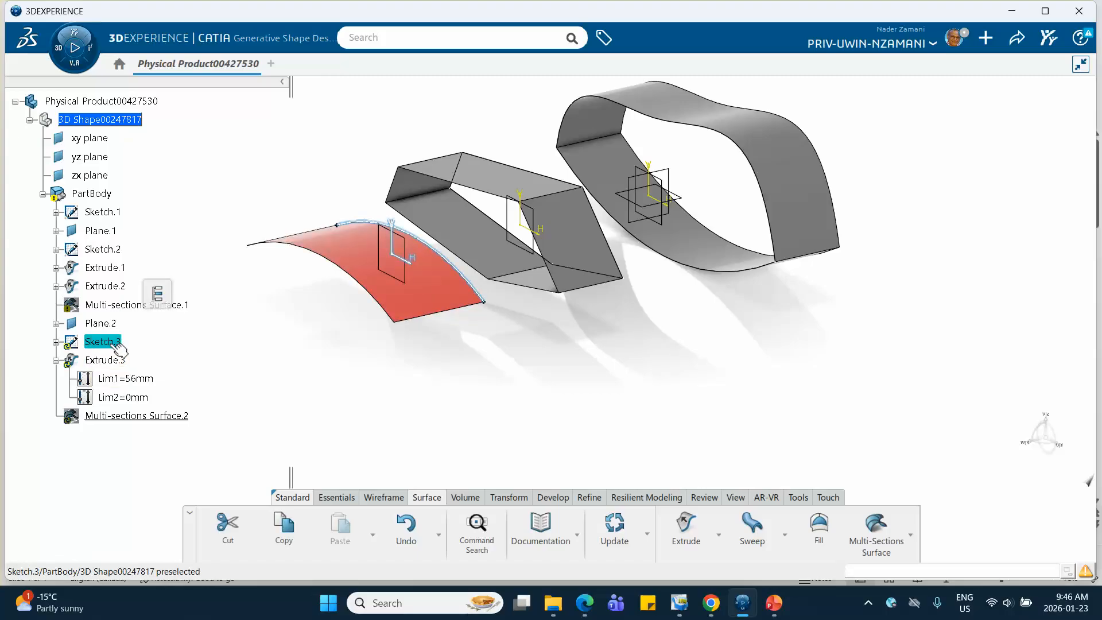
pyautogui.doubleClick(110, 347)
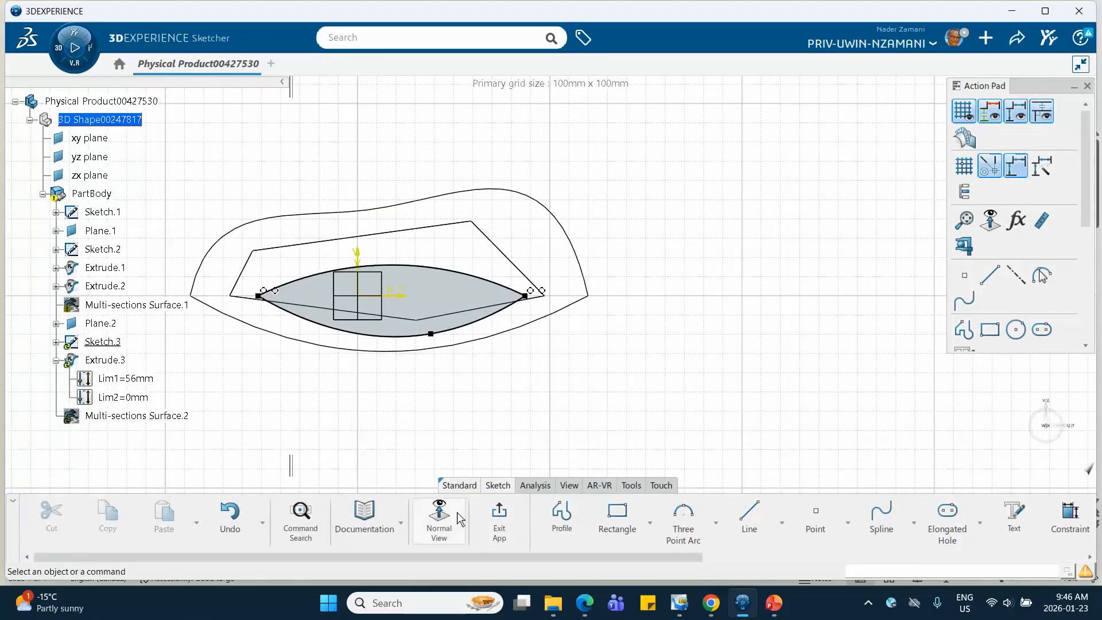
pyautogui.click(499, 516)
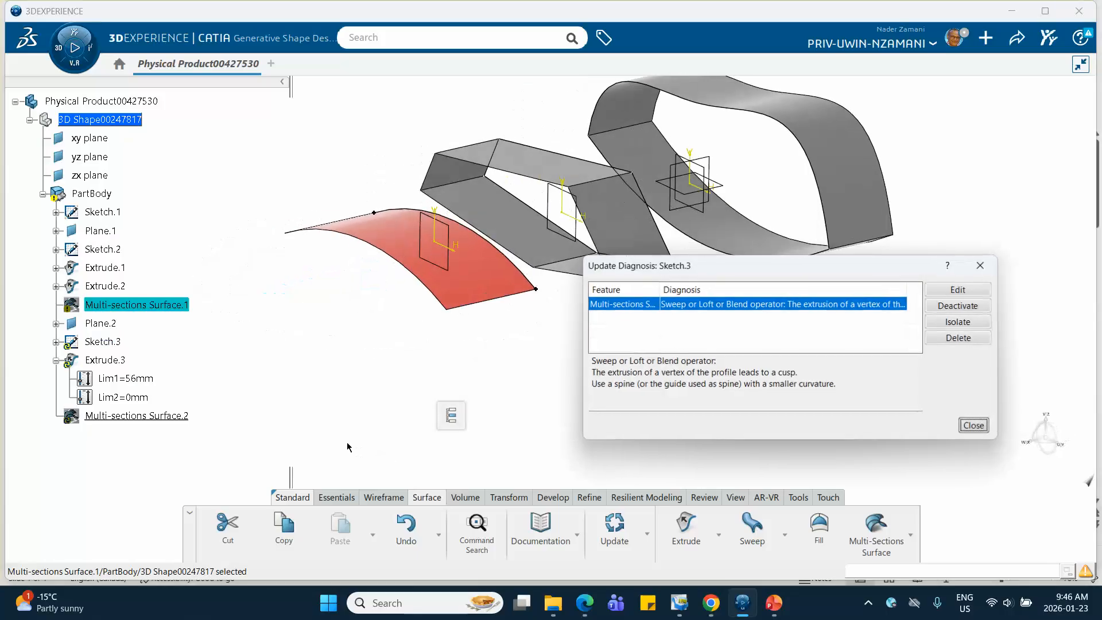
pyautogui.click(973, 425)
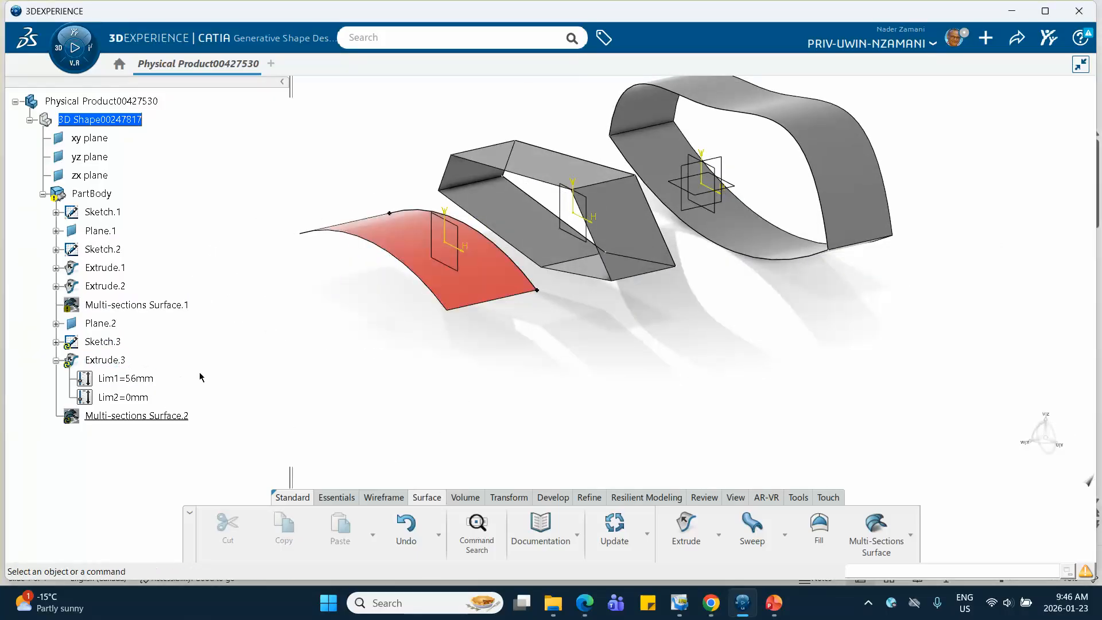
# - Delete Extrude.3 together with all its children, including Multi-sections Surface.2
pyautogui.rightClick(103, 363)
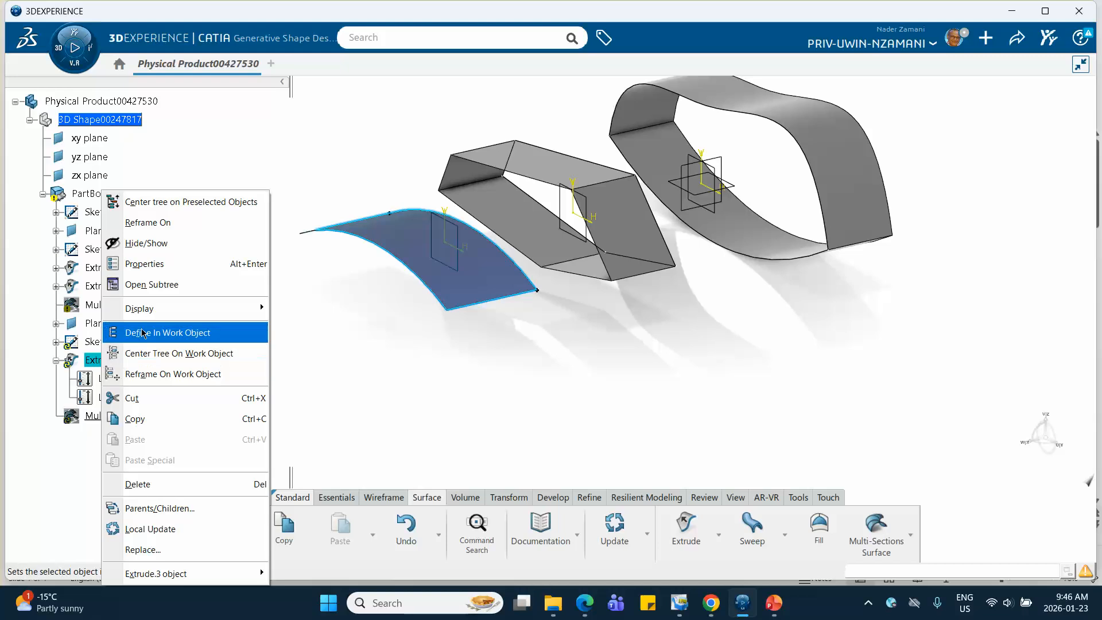
pyautogui.click(138, 484)
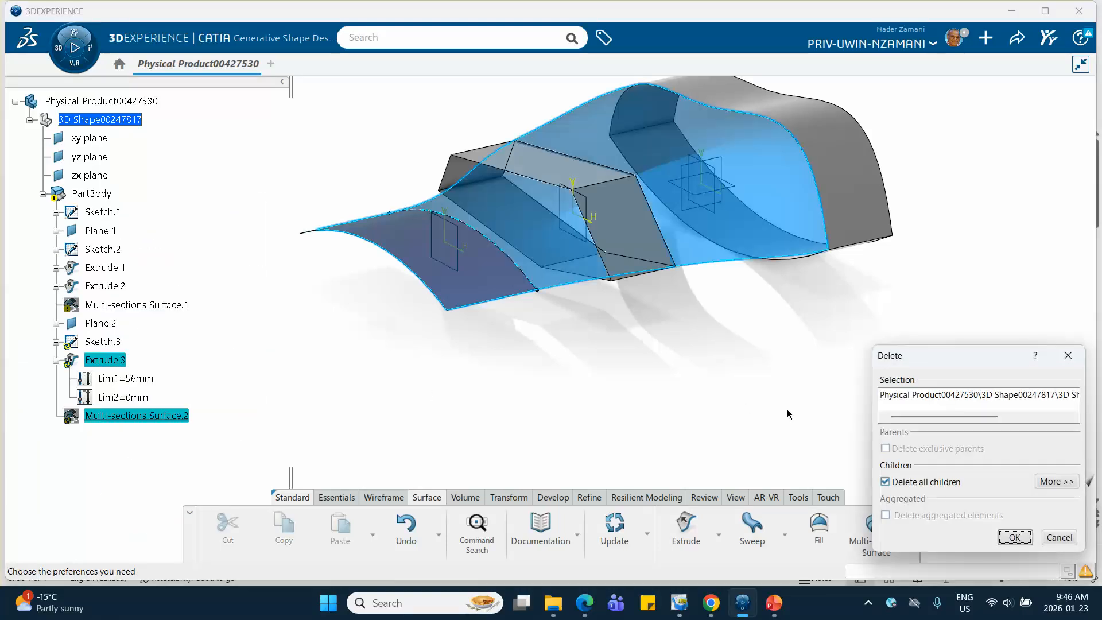
pyautogui.click(1014, 538)
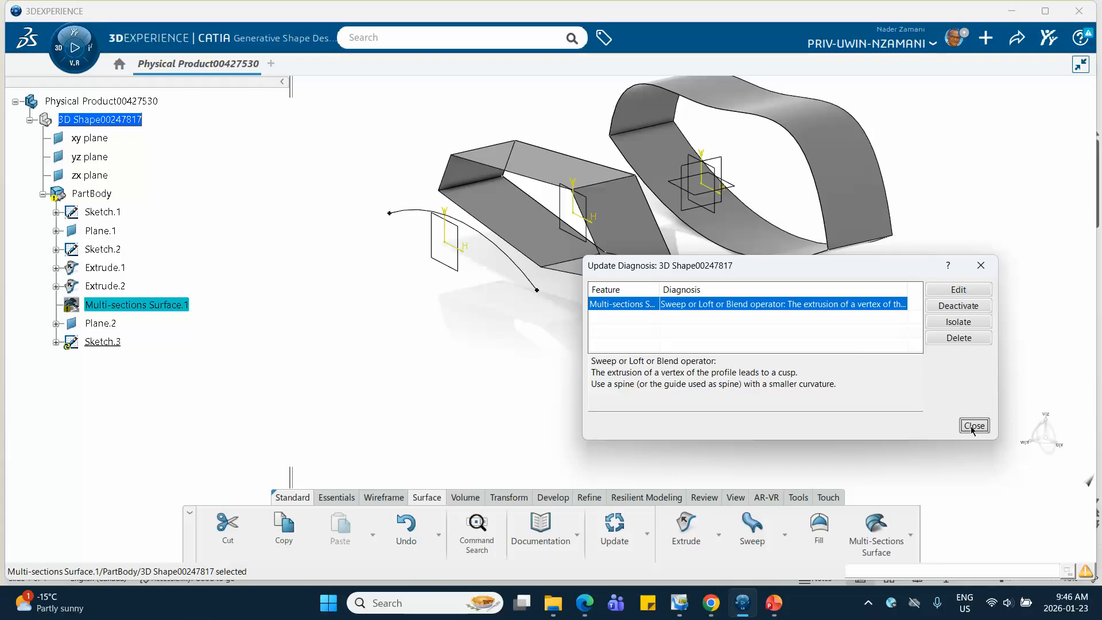
pyautogui.click(974, 425)
# - Edit Sketch.3, shift its lower closing spline slightly, exit the sketch and dismiss the update diagnosis
pyautogui.click(406, 214)
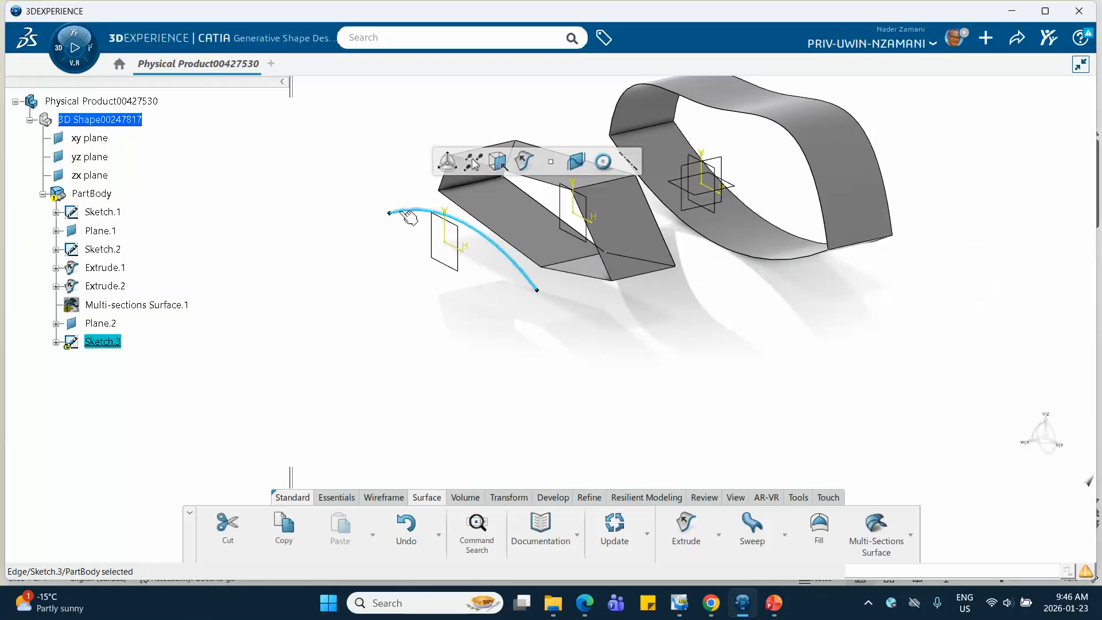
pyautogui.doubleClick(406, 214)
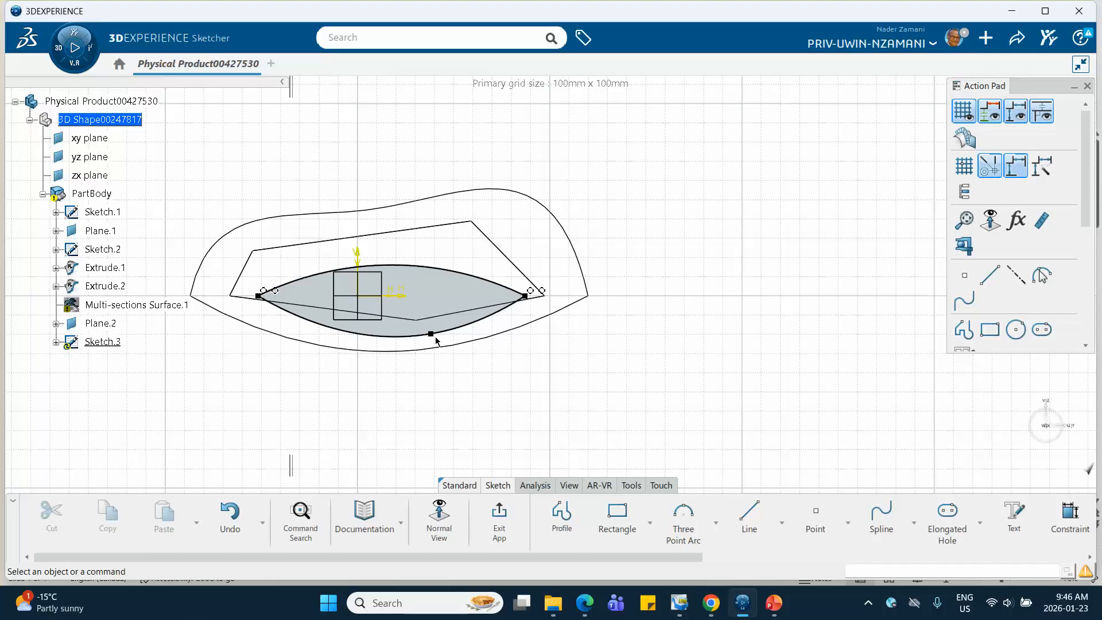
pyautogui.moveTo(430, 333)
pyautogui.mouseDown()
pyautogui.moveTo(410, 336)
pyautogui.moveTo(427, 345)
pyautogui.moveTo(434, 335)
pyautogui.mouseUp()
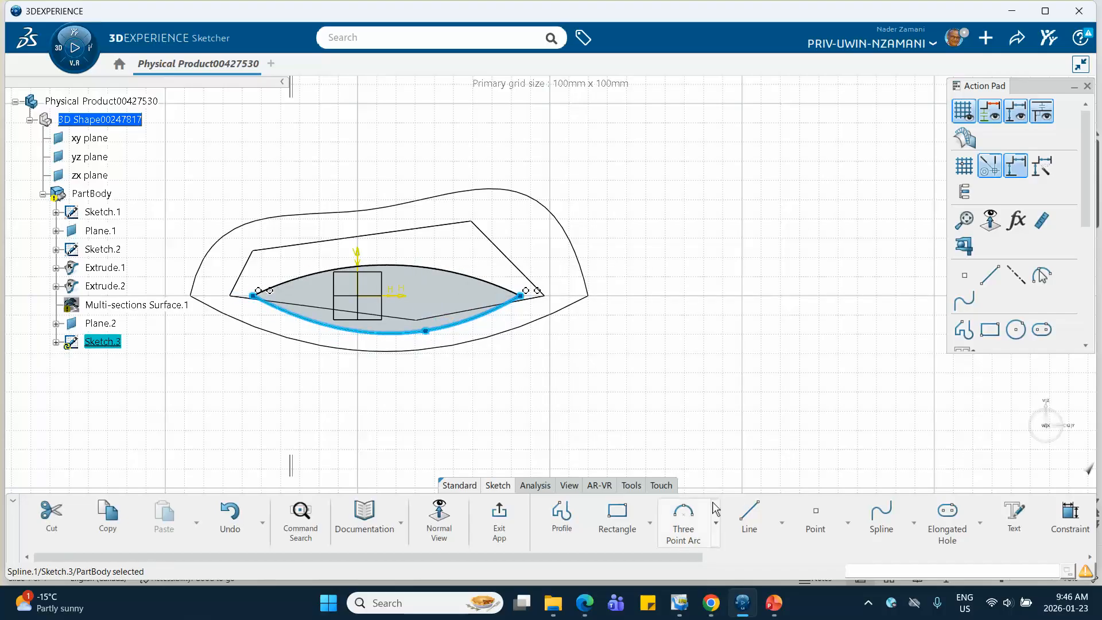
pyautogui.click(498, 516)
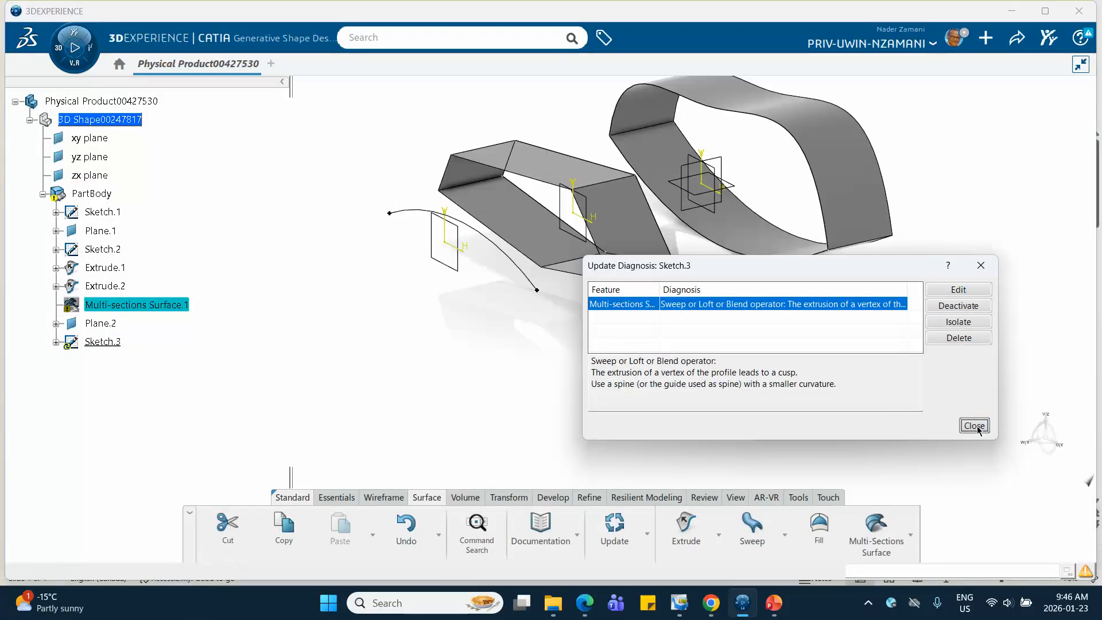
pyautogui.click(973, 425)
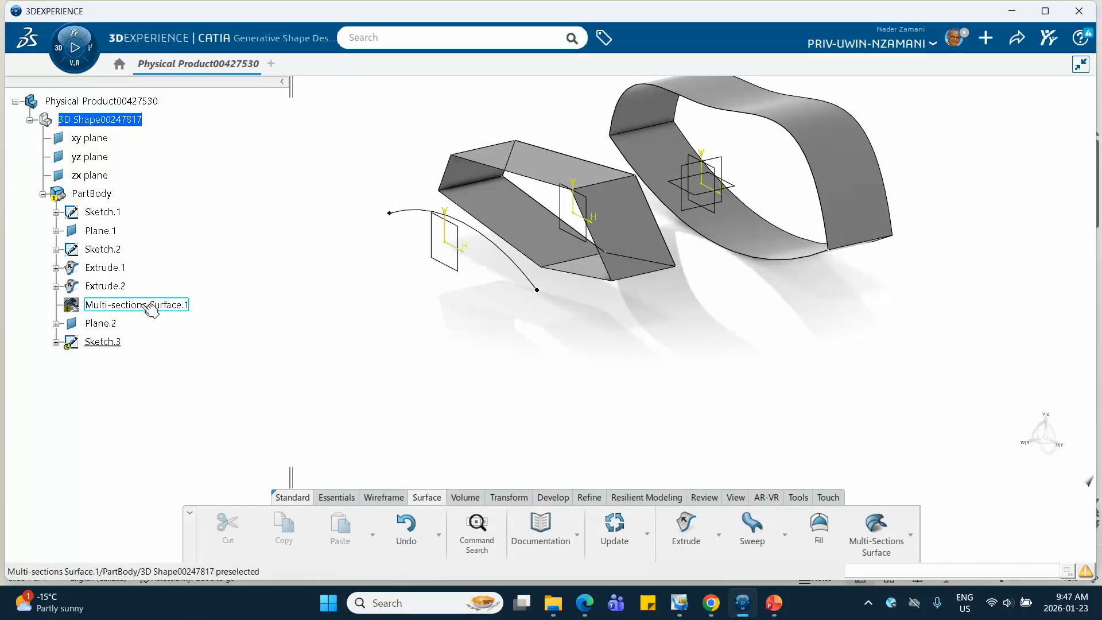
# - Extrude the closed Sketch.3 profile 20 mm as a surface, pointing away from the other sections
pyautogui.click(510, 261)
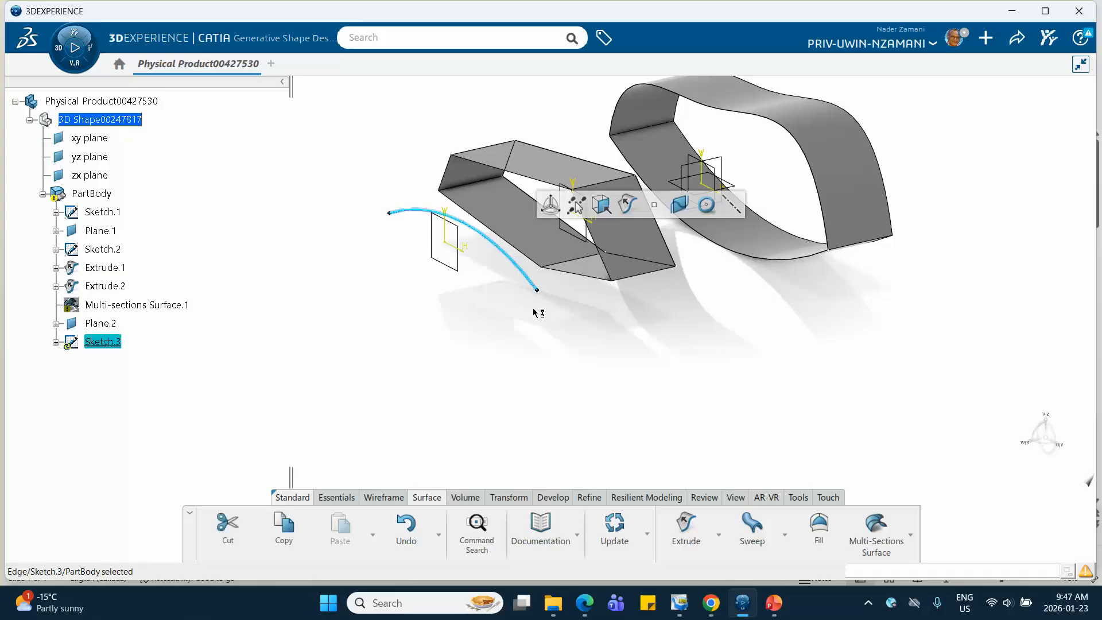
pyautogui.click(626, 205)
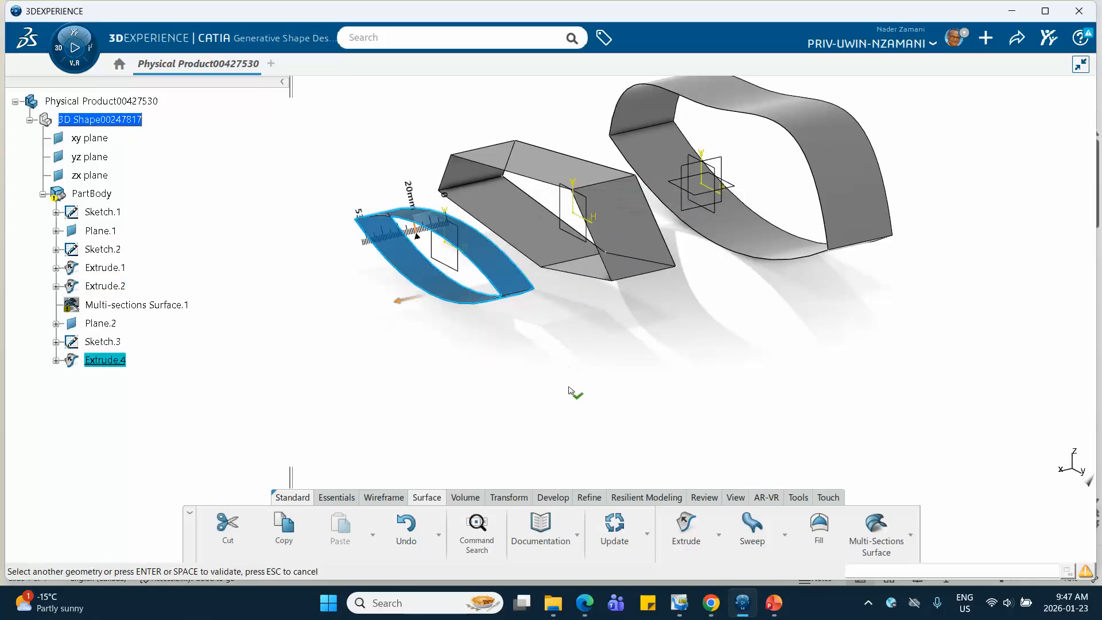
pyautogui.click(574, 396)
pyautogui.moveTo(571, 379); pyautogui.dragTo(448, 443, button='middle')
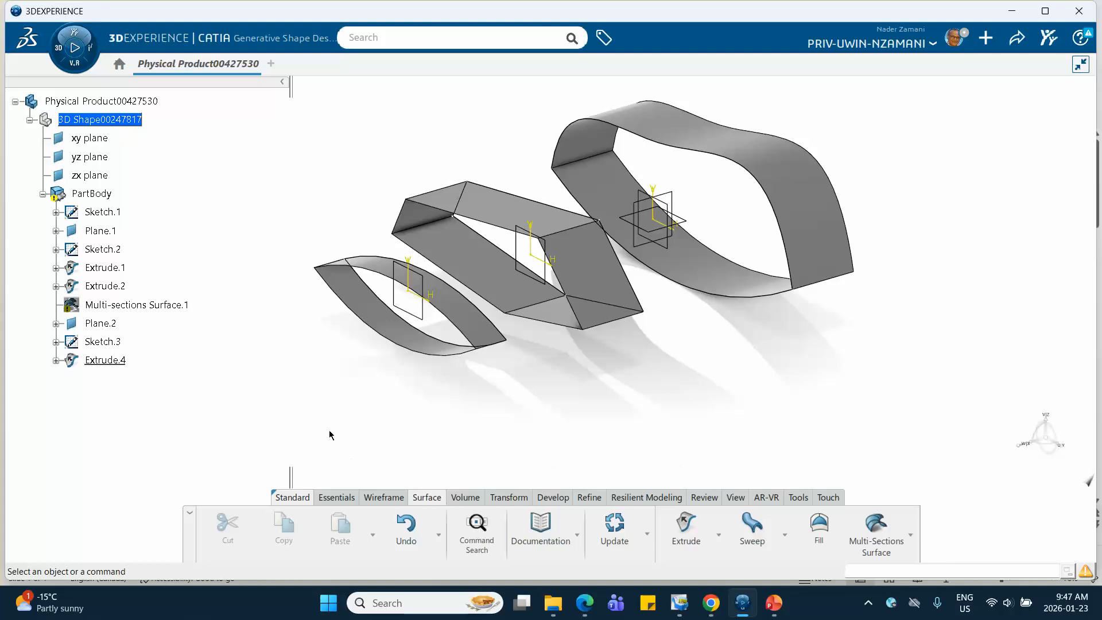
# - Start a new Multi-Sections Surface and select Sketch.1, Sketch.2 and Sketch.3 in that order as its sections
pyautogui.click(867, 532)
pyautogui.moveTo(660, 410); pyautogui.dragTo(526, 410, button='middle')
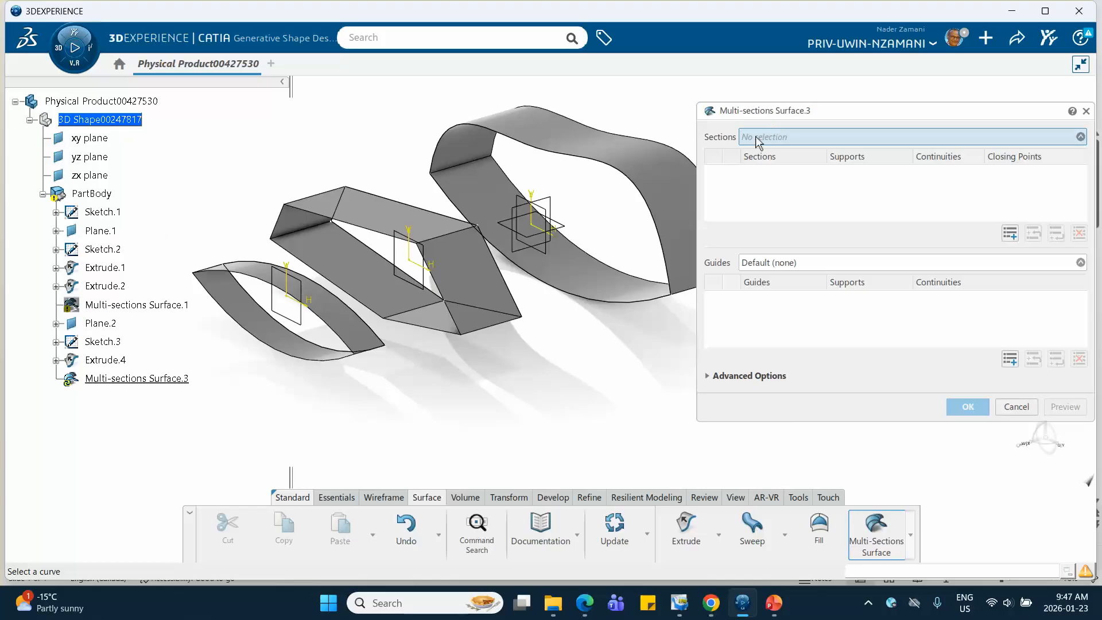
pyautogui.click(115, 214)
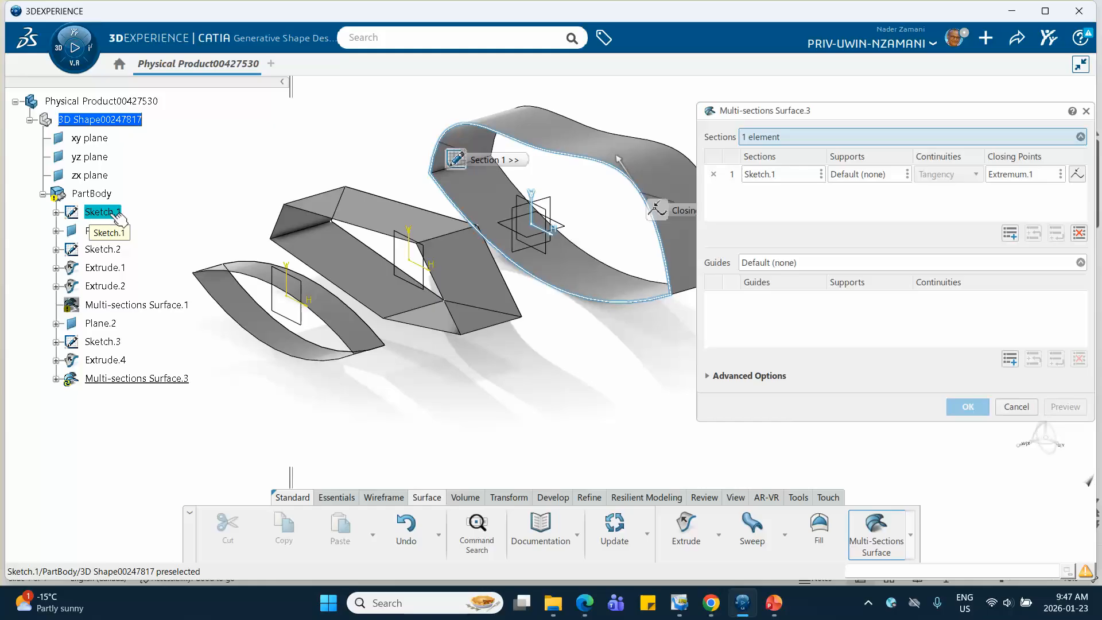
pyautogui.click(117, 253)
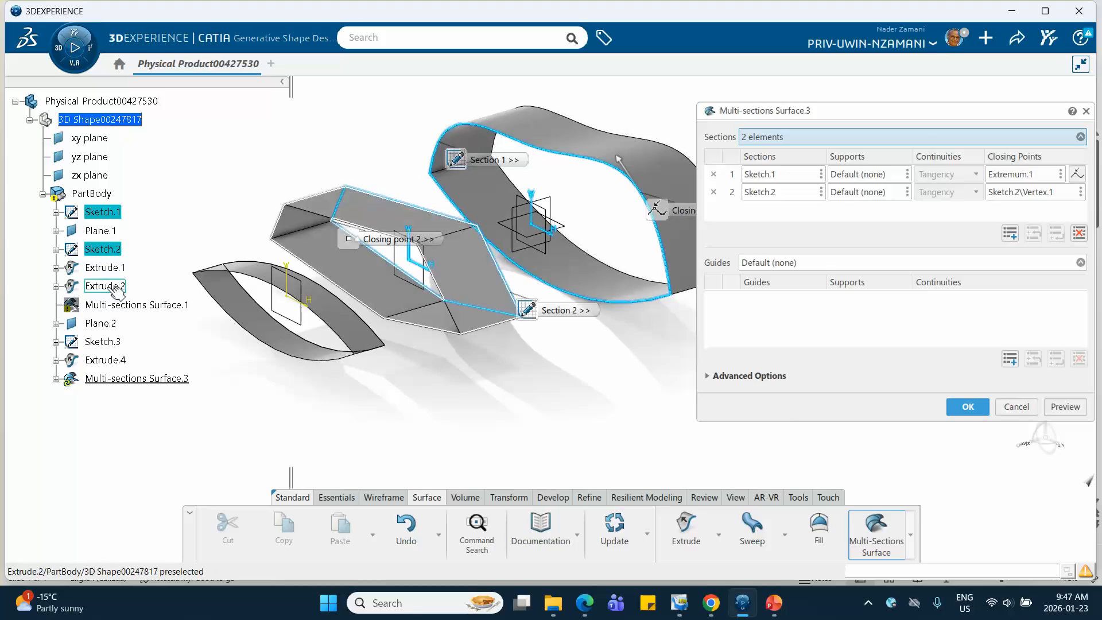
pyautogui.click(117, 344)
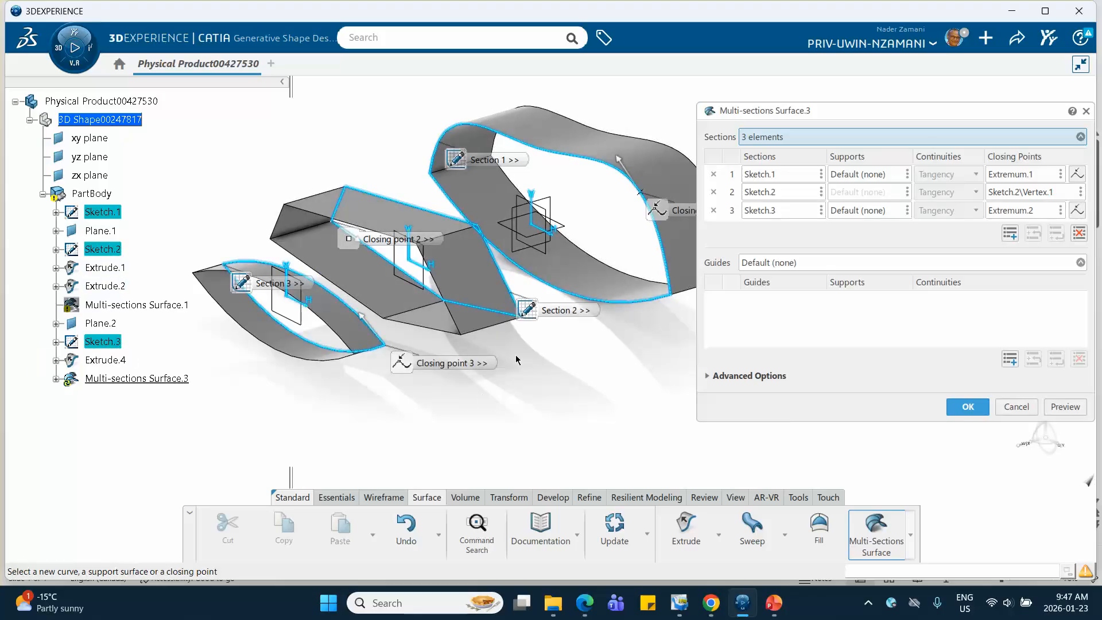
# - Move the section and closing point labels clear of the geometry so the closing points on all three profiles can be inspected
pyautogui.moveTo(295, 290); pyautogui.dragTo(208, 188)
pyautogui.moveTo(349, 238); pyautogui.dragTo(259, 113)
pyautogui.moveTo(455, 159); pyautogui.dragTo(428, 80)
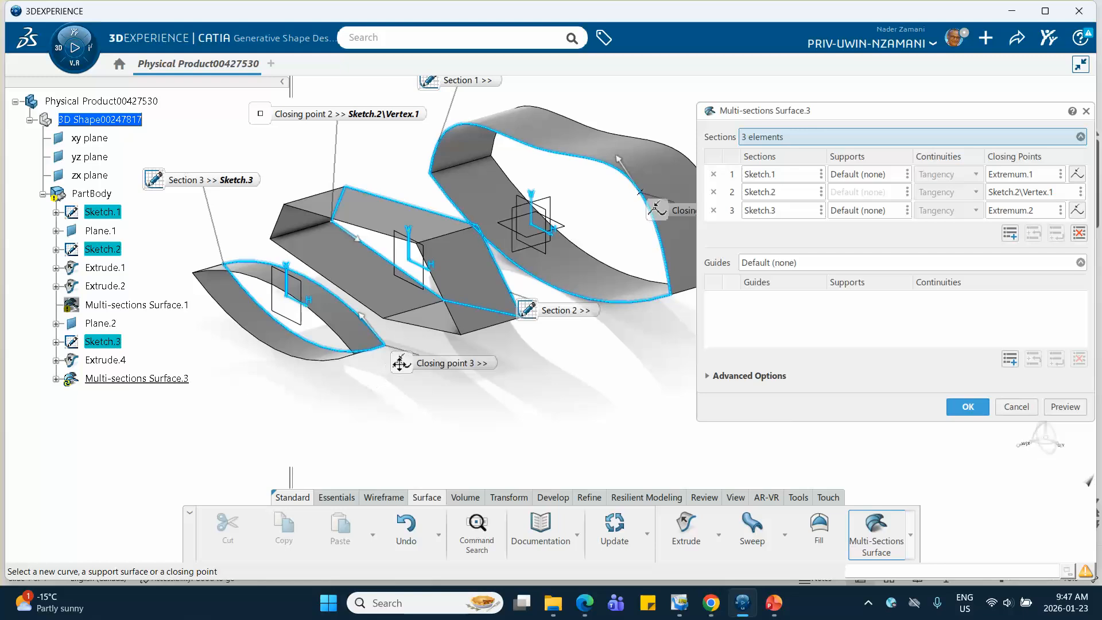
pyautogui.moveTo(400, 363); pyautogui.dragTo(366, 412)
pyautogui.moveTo(529, 307); pyautogui.dragTo(516, 398)
pyautogui.moveTo(657, 210); pyautogui.dragTo(622, 367)
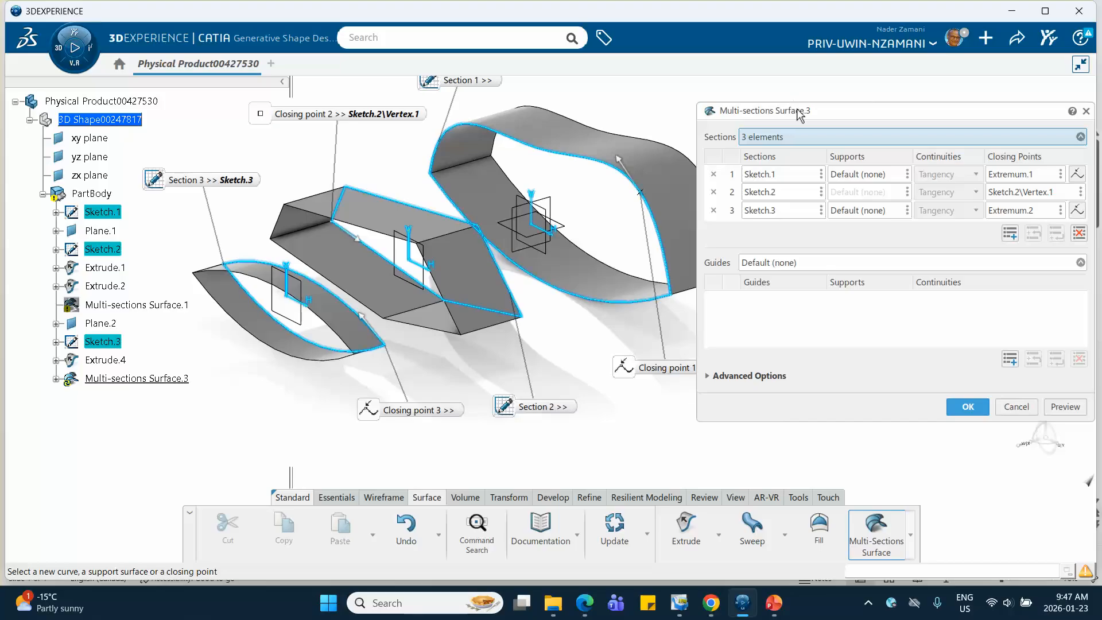
pyautogui.moveTo(800, 114); pyautogui.dragTo(875, 126)
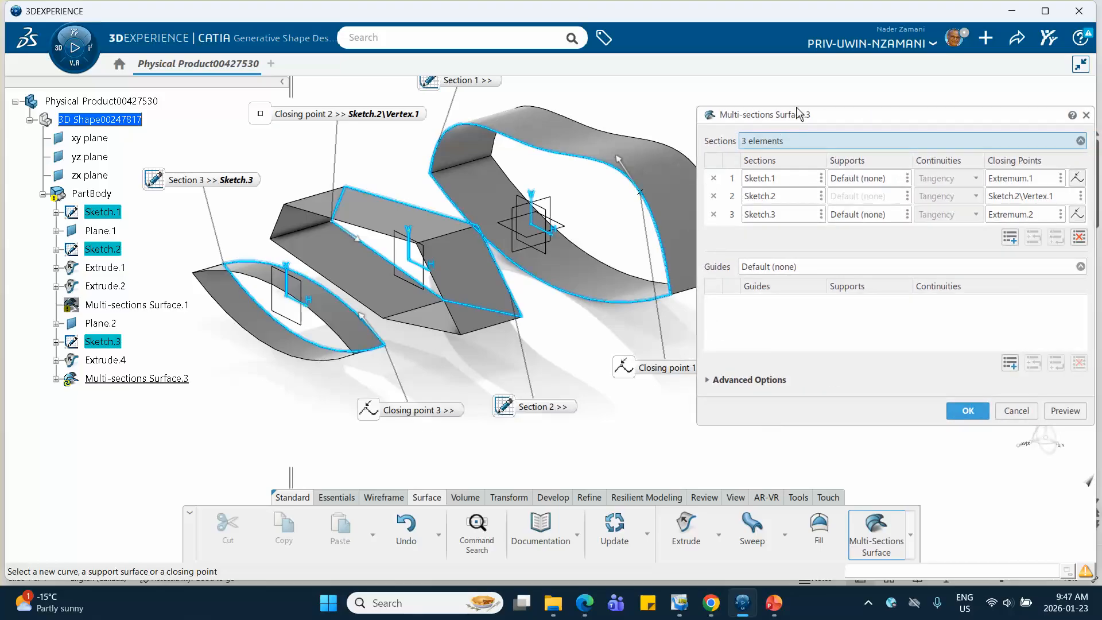
pyautogui.moveTo(798, 112); pyautogui.dragTo(874, 112)
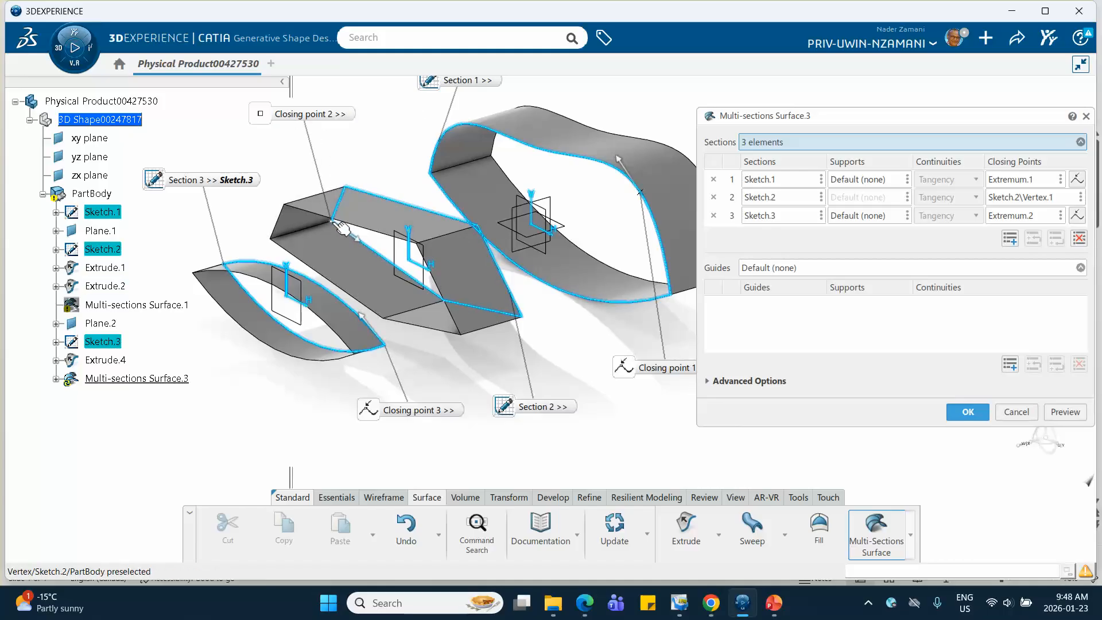
# - Replace Sketch.2's closing point with the profile's lower corner vertex on the Closing point 1 side, and preview the surface
pyautogui.click(1015, 198)
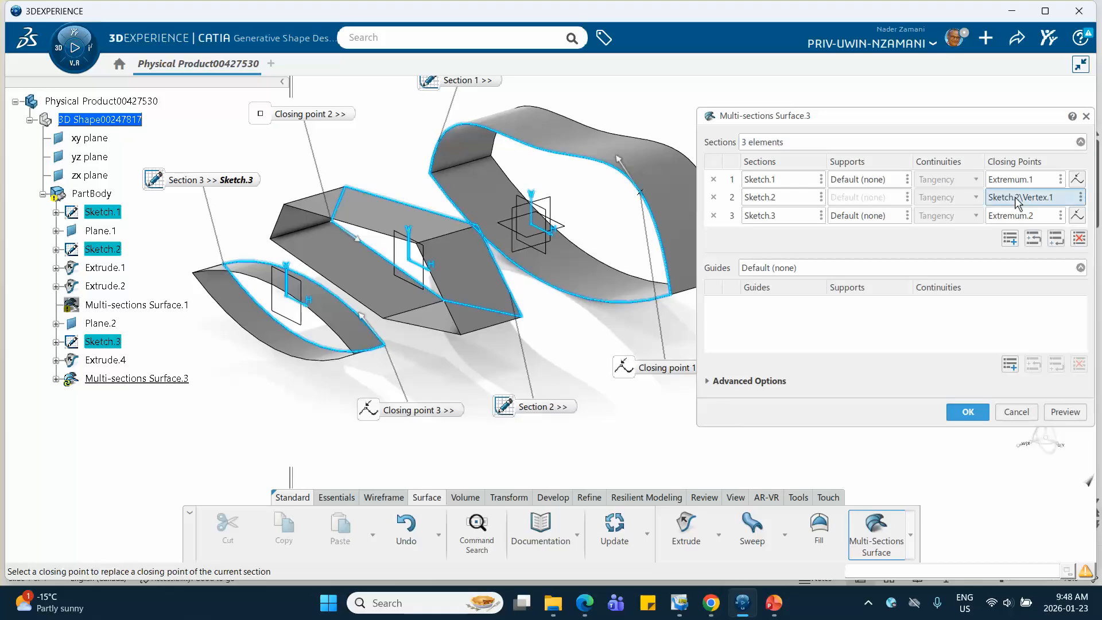
pyautogui.click(522, 319)
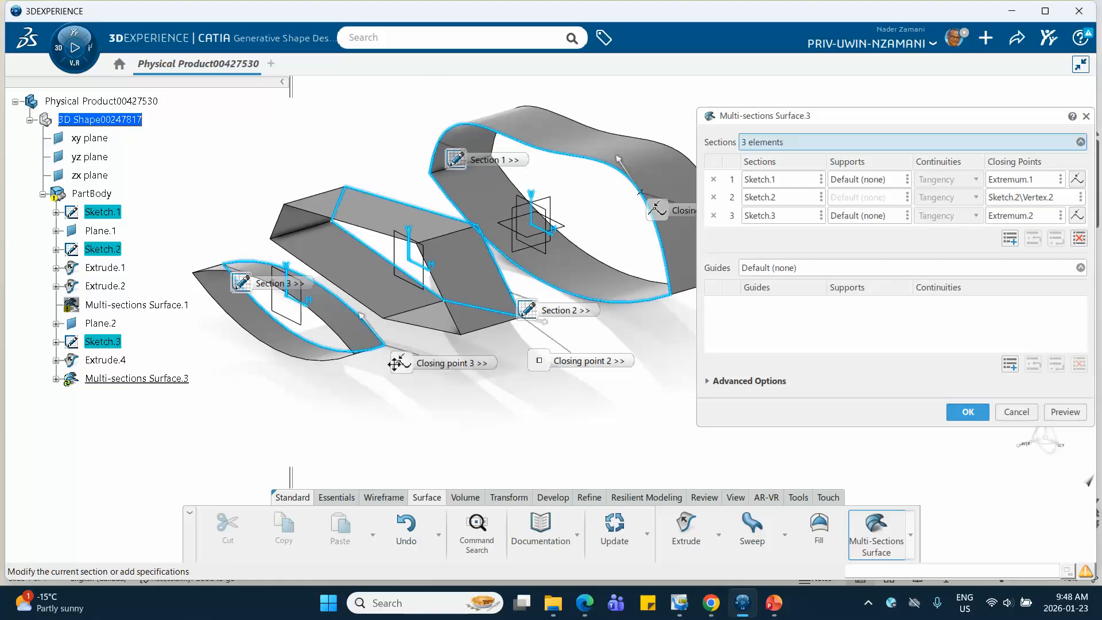
pyautogui.moveTo(436, 362); pyautogui.dragTo(382, 429)
pyautogui.moveTo(529, 312); pyautogui.dragTo(562, 428)
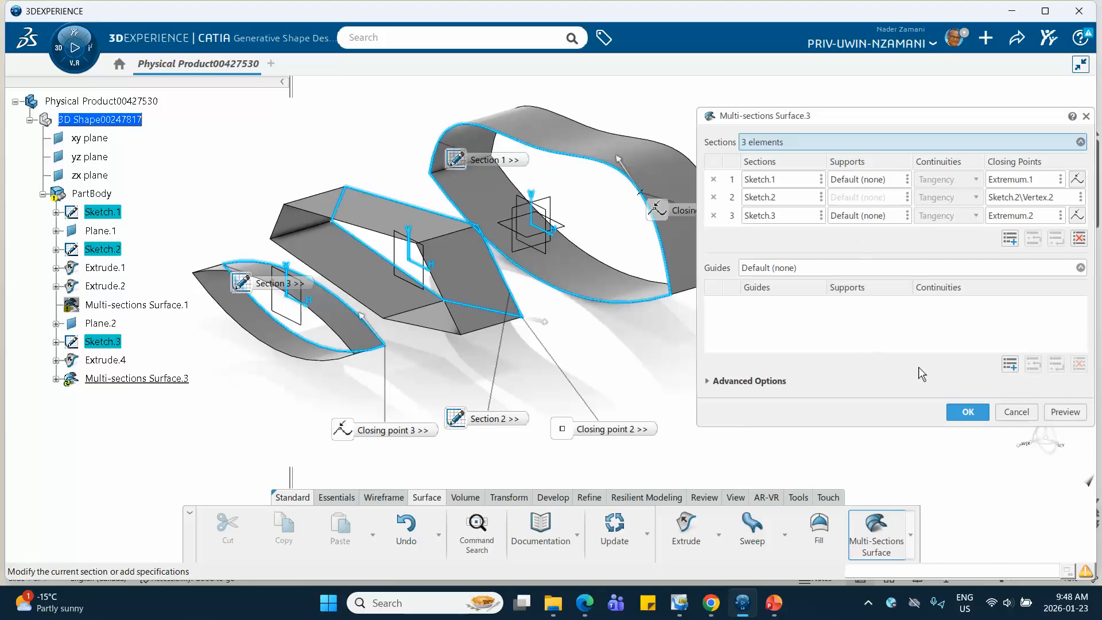
pyautogui.click(1065, 412)
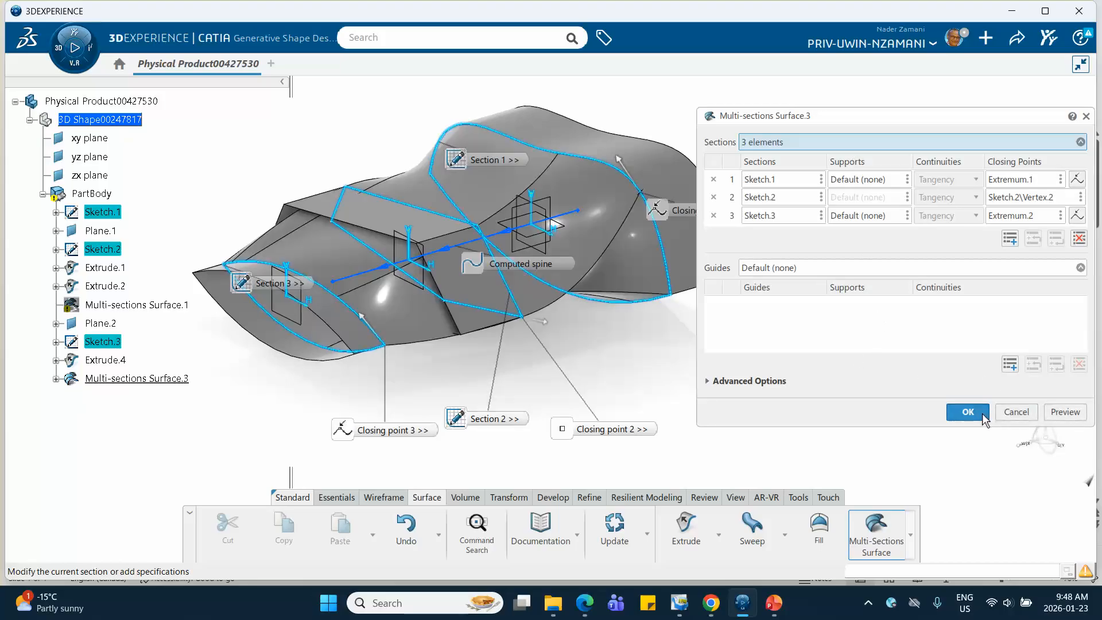
# - Hide the Extrude.2 surface around the middle section so only the previewed loft shows there
pyautogui.rightClick(108, 268)
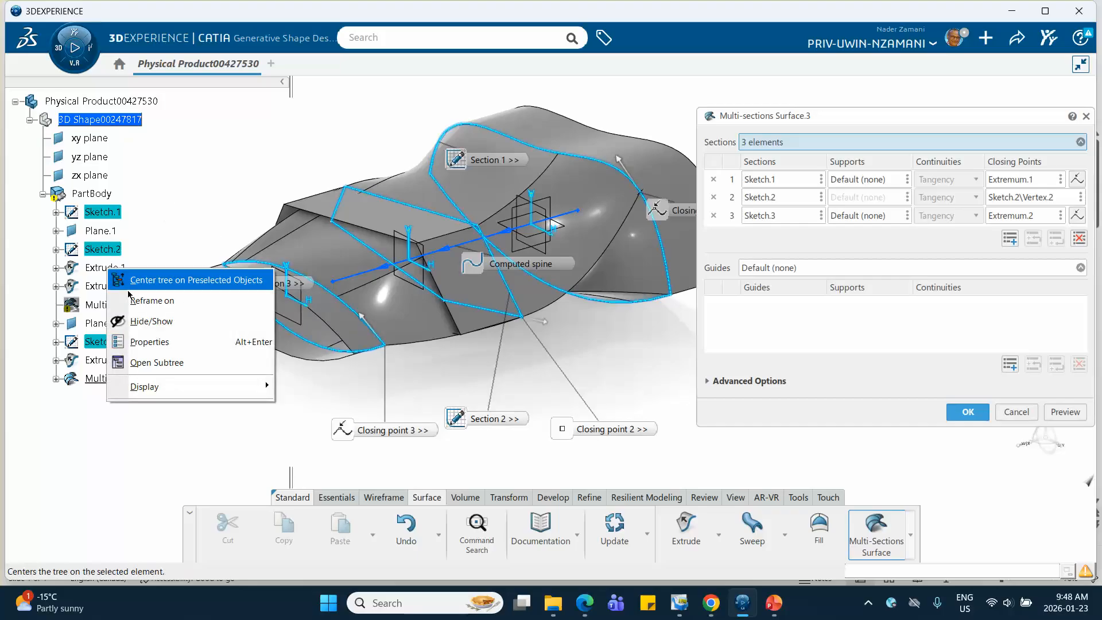
pyautogui.click(164, 229)
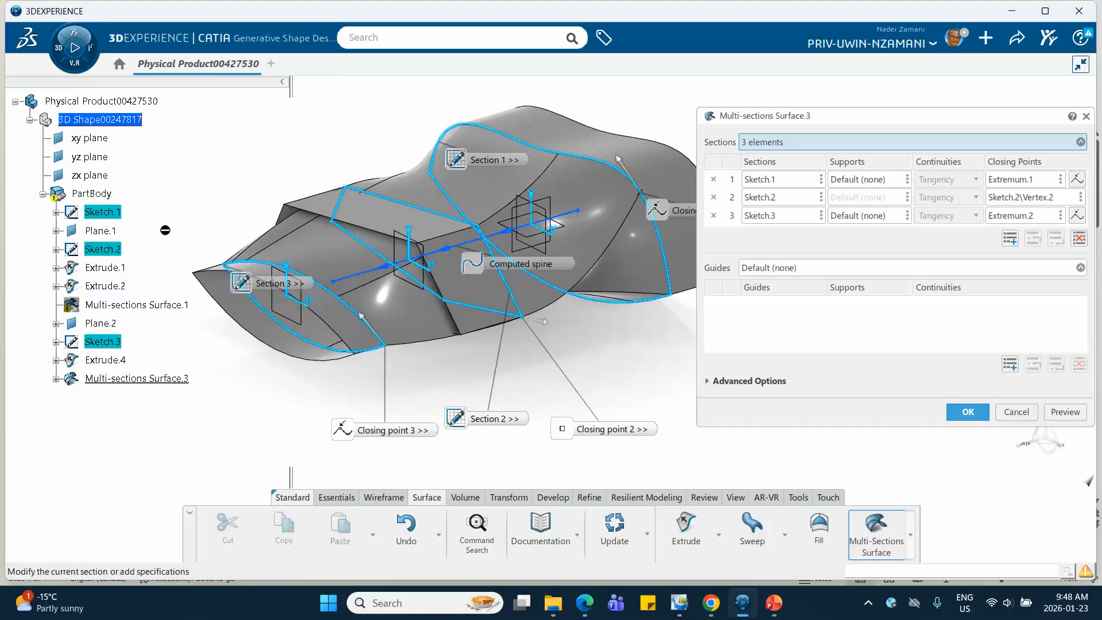
pyautogui.rightClick(379, 220)
pyautogui.click(402, 273)
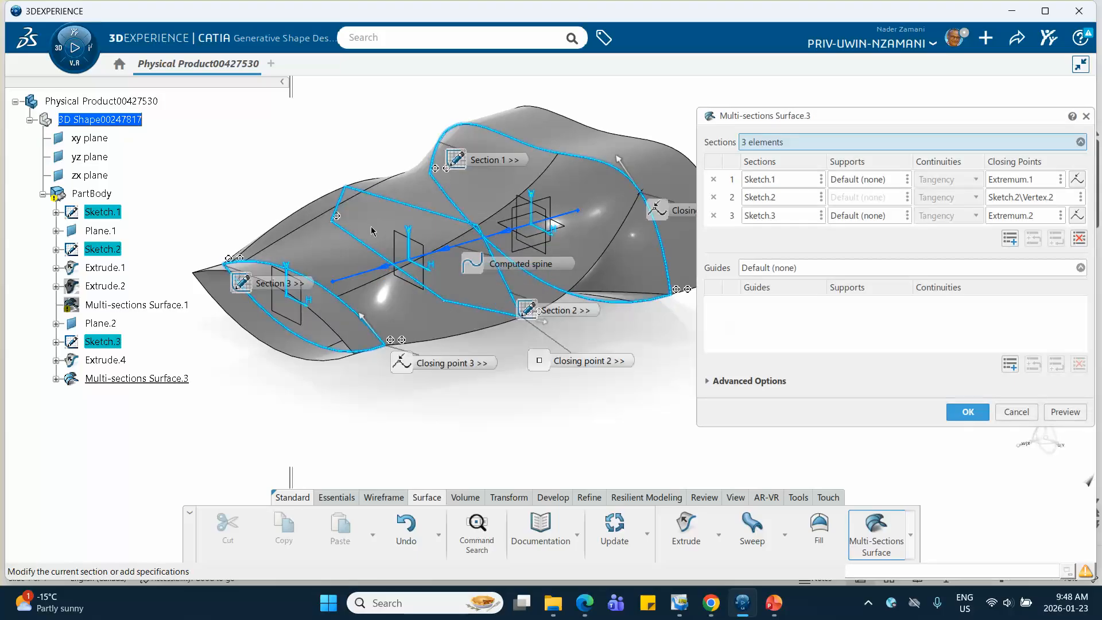
pyautogui.moveTo(555, 350); pyautogui.dragTo(747, 371, button='middle')
pyautogui.moveTo(773, 380); pyautogui.dragTo(608, 391, button='middle')
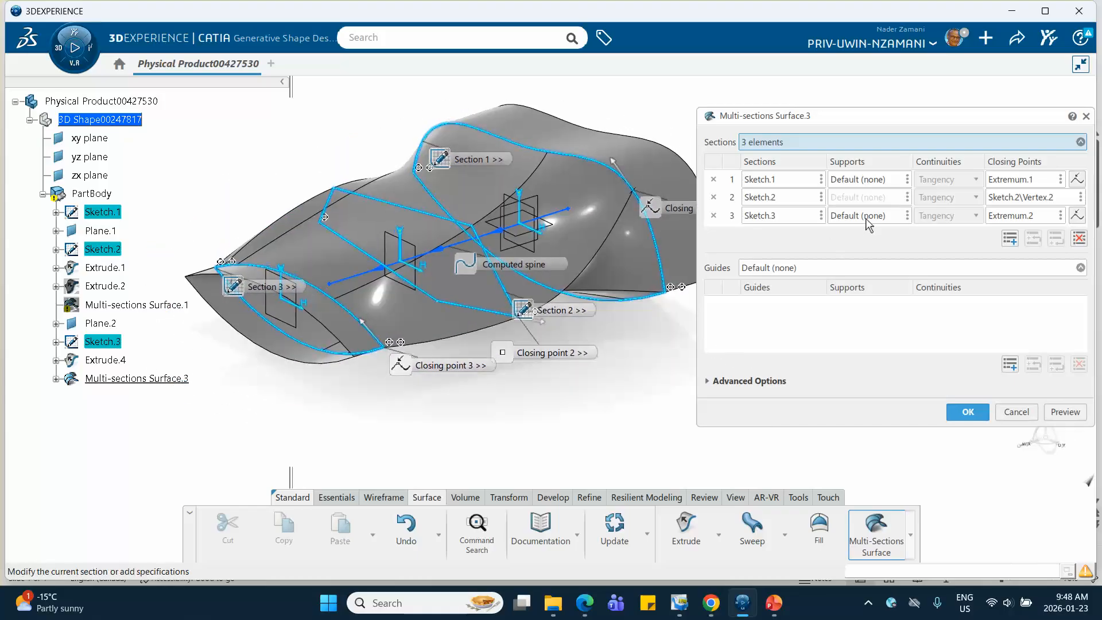
# - Assign Extrude.1 as the support surface of Sketch.1 and Extrude.4 as the support surface of Sketch.3
pyautogui.click(857, 181)
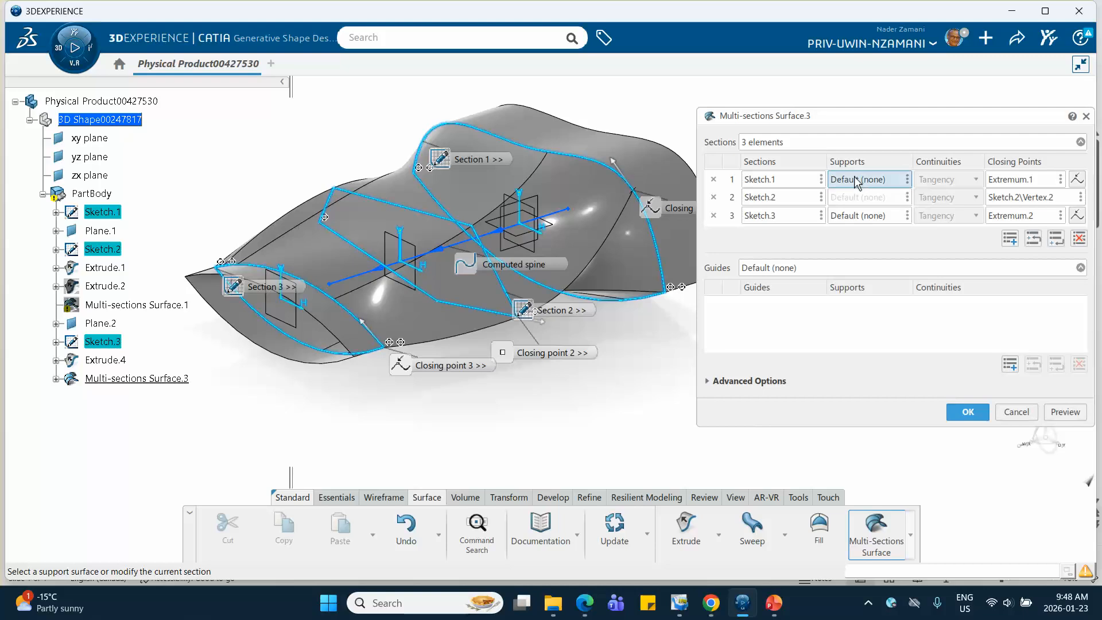
pyautogui.click(578, 142)
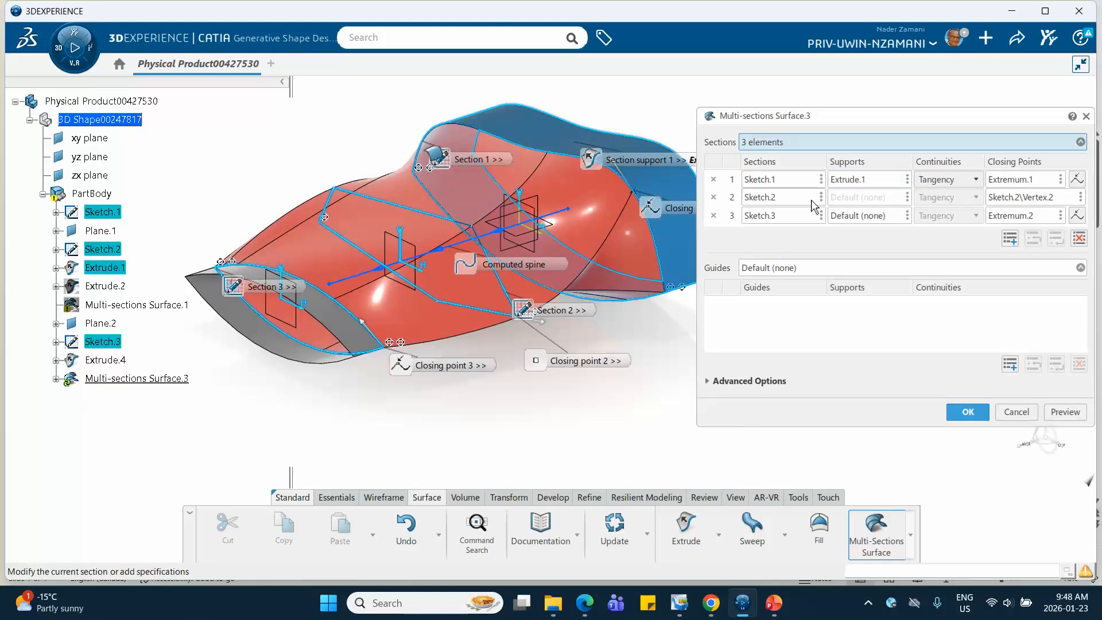
pyautogui.click(859, 215)
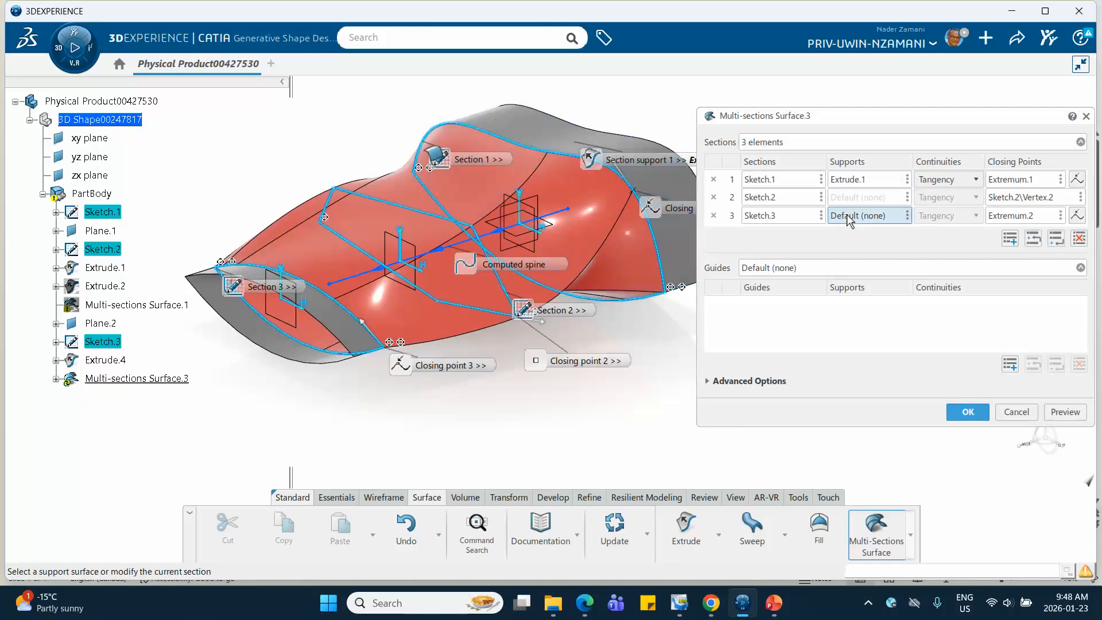
pyautogui.click(338, 318)
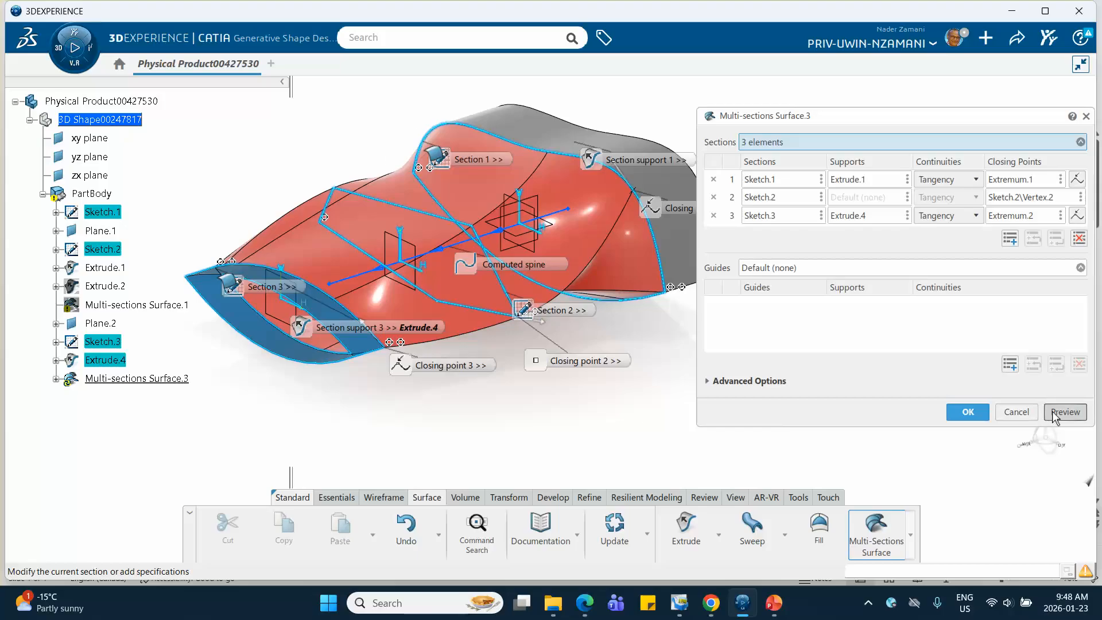
# - Preview the supported multi-sections surface, accept it, dismiss the update diagnosis and inspect the finished shape
pyautogui.click(1065, 411)
pyautogui.click(967, 412)
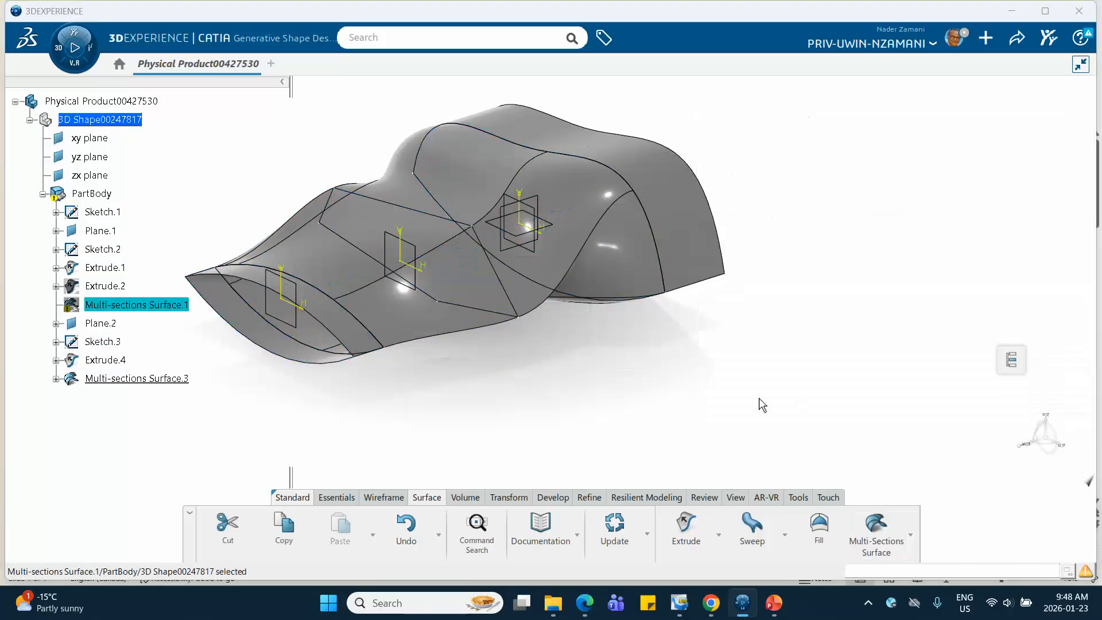
pyautogui.click(974, 426)
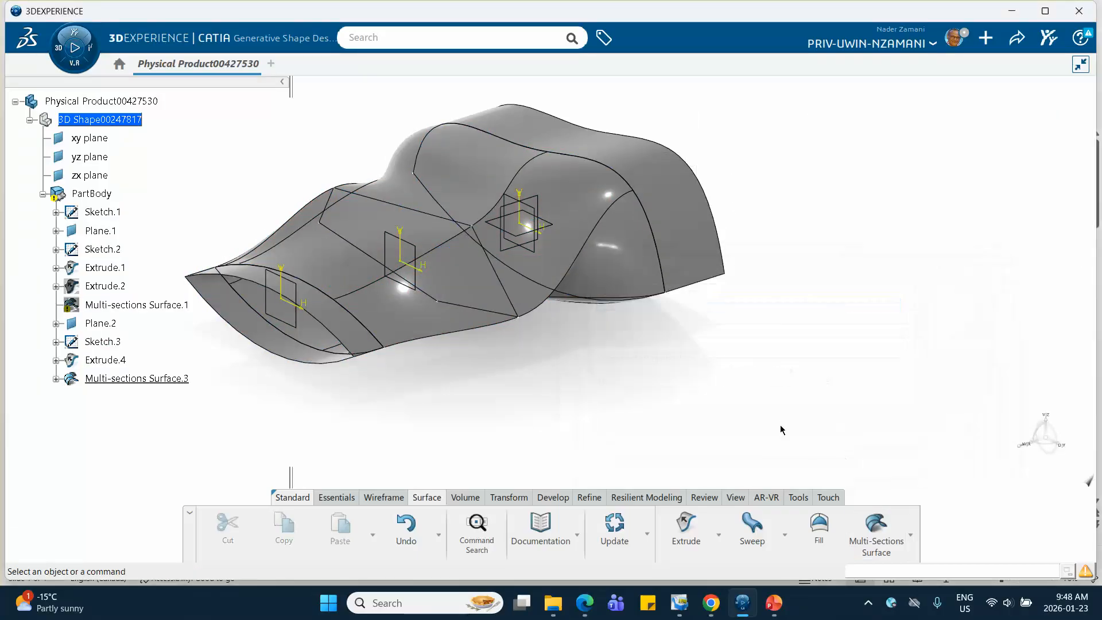
pyautogui.moveTo(782, 431); pyautogui.dragTo(669, 227, button='middle')
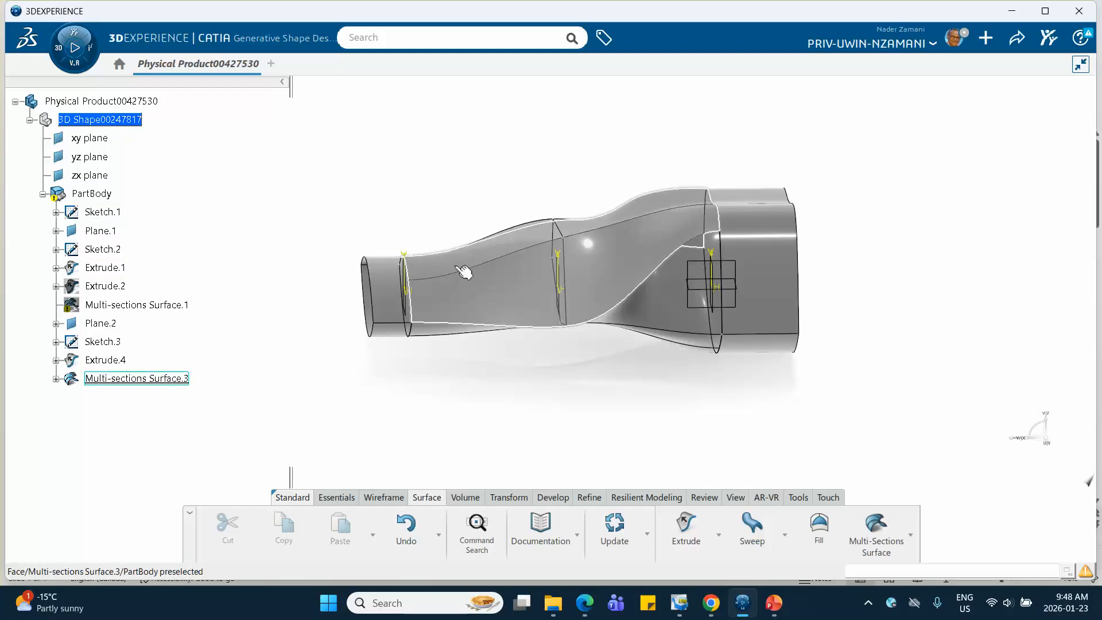
pyautogui.moveTo(417, 314); pyautogui.dragTo(631, 413, button='middle')
# - Switch to the PowerPoint presentation and show slide 2 about the Advanced Options and Supports selection
pyautogui.click(766, 603)
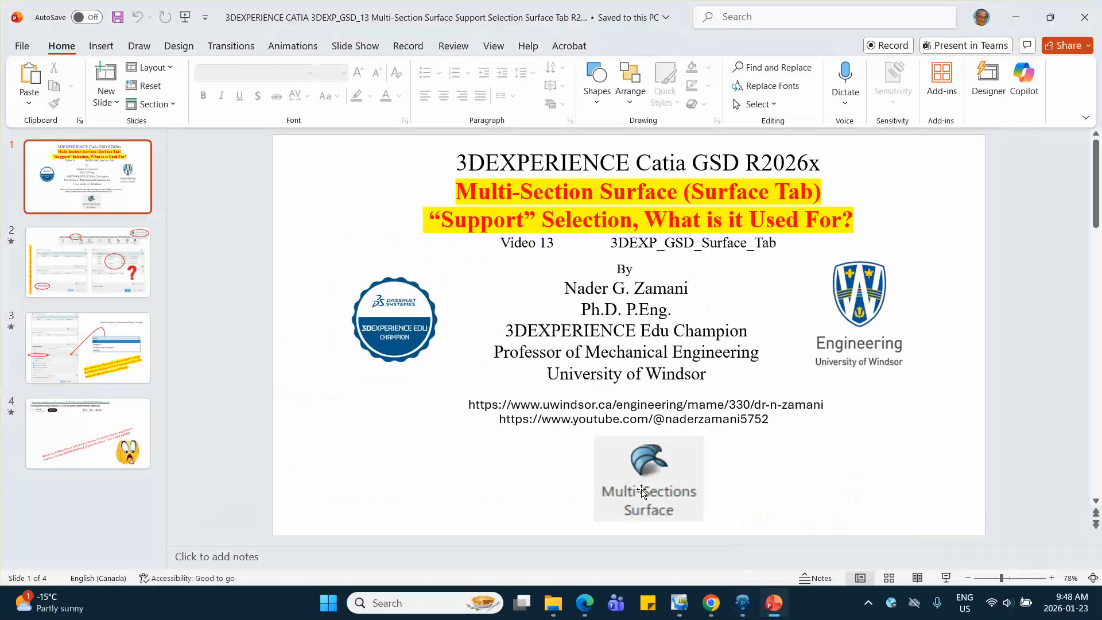
pyautogui.click(109, 287)
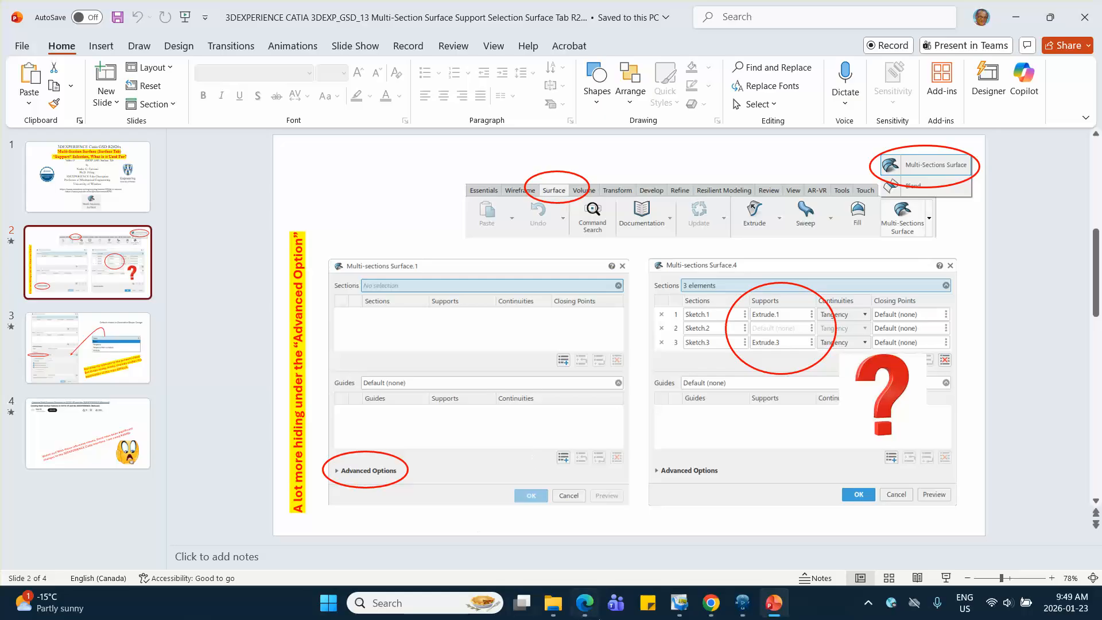
pyautogui.click(868, 606)
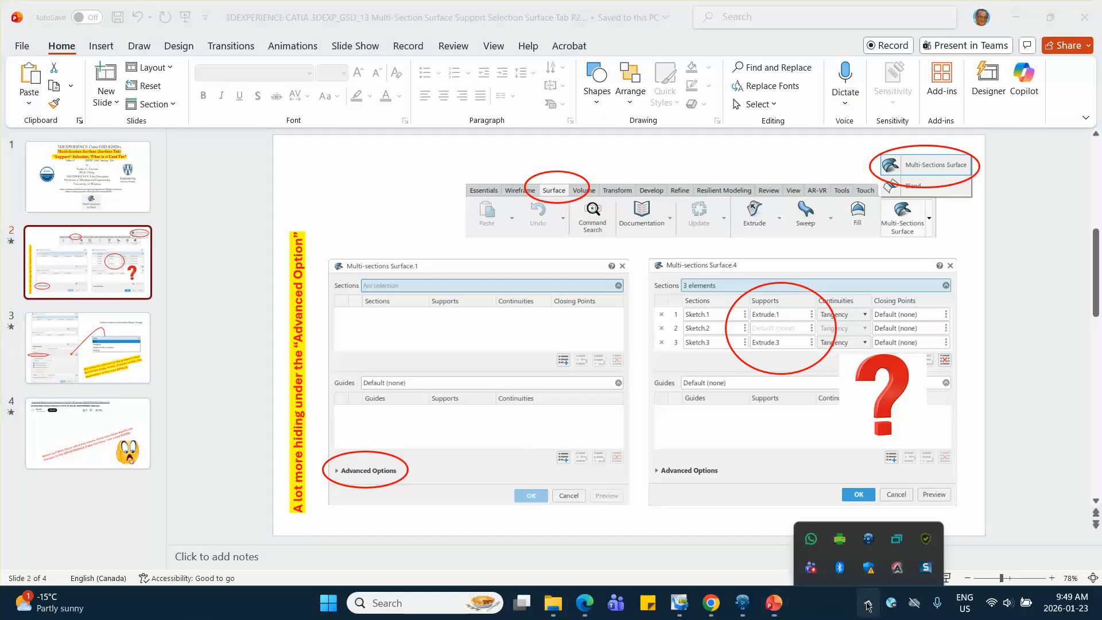